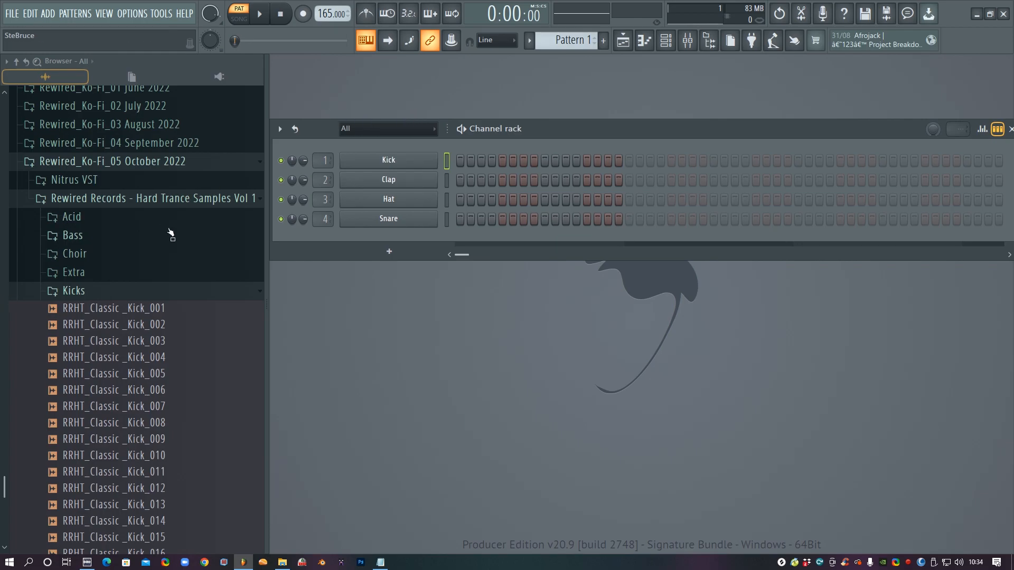
Find the sample RRHT_Classic _Kick_028 in the Kicks folder, preview it, and load it onto the Kick channel.
{"action": "scroll", "coordinate": [170, 236], "scroll_direction": "down", "scroll_amount": 4}
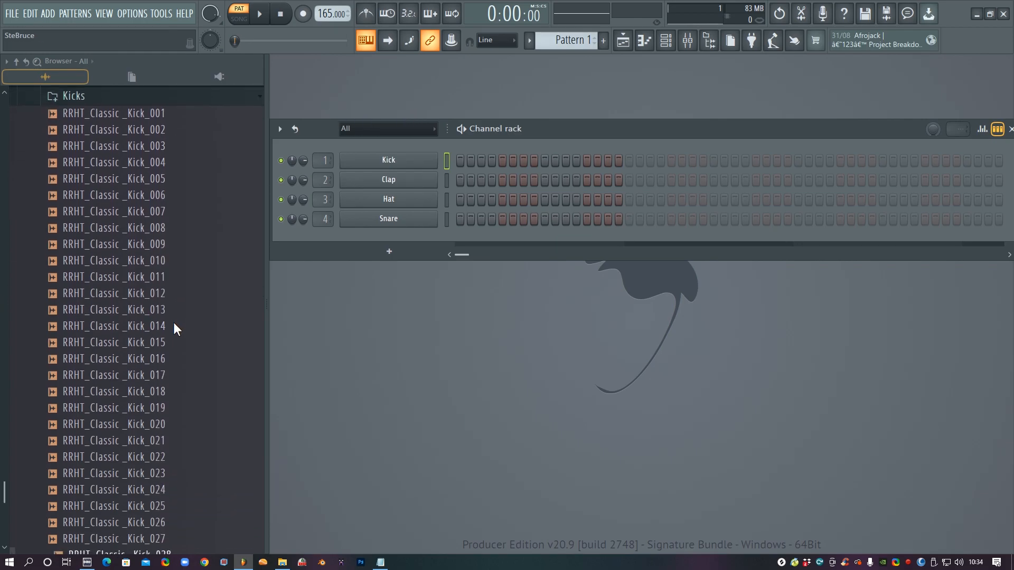
{"action": "scroll", "coordinate": [184, 450], "scroll_direction": "down", "scroll_amount": 4}
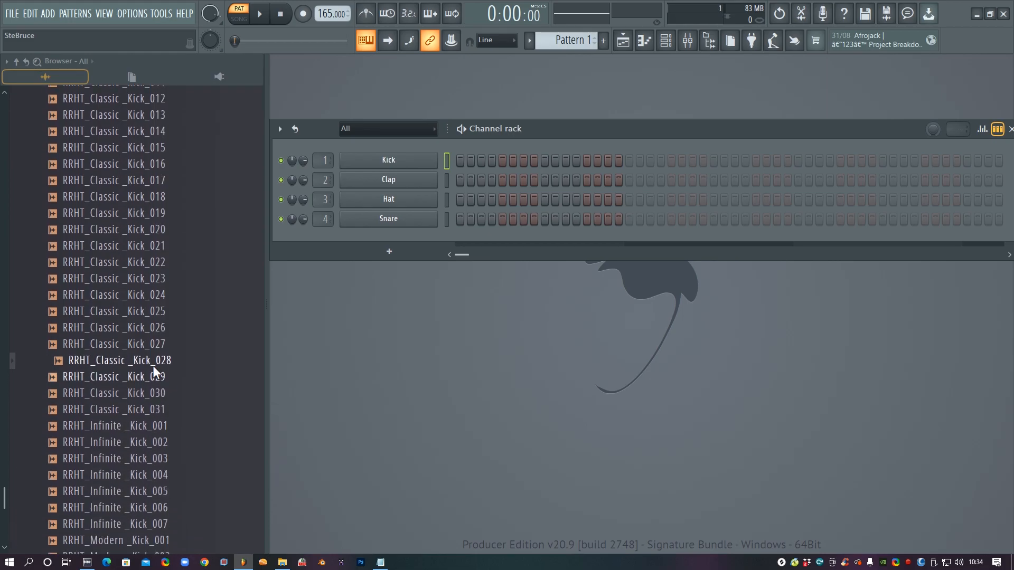
{"action": "left_click", "coordinate": [159, 342]}
{"action": "left_click", "coordinate": [169, 194]}
{"action": "left_click", "coordinate": [190, 357]}
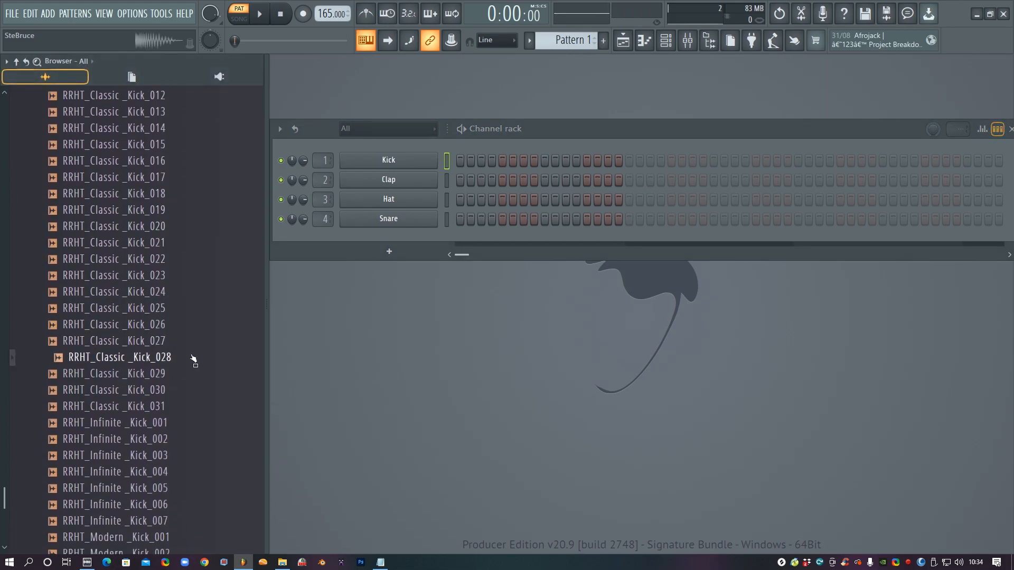
{"action": "left_click_drag", "start_coordinate": [137, 363], "coordinate": [391, 161]}
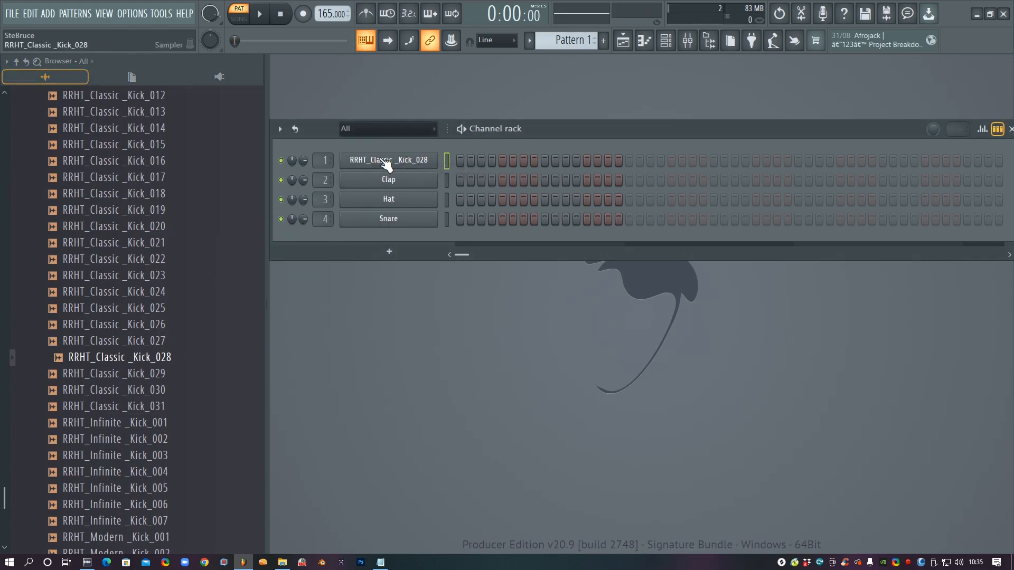
Set the kick sampler's volume envelope to 0% attack time and minimum release.
{"action": "left_click", "coordinate": [386, 161]}
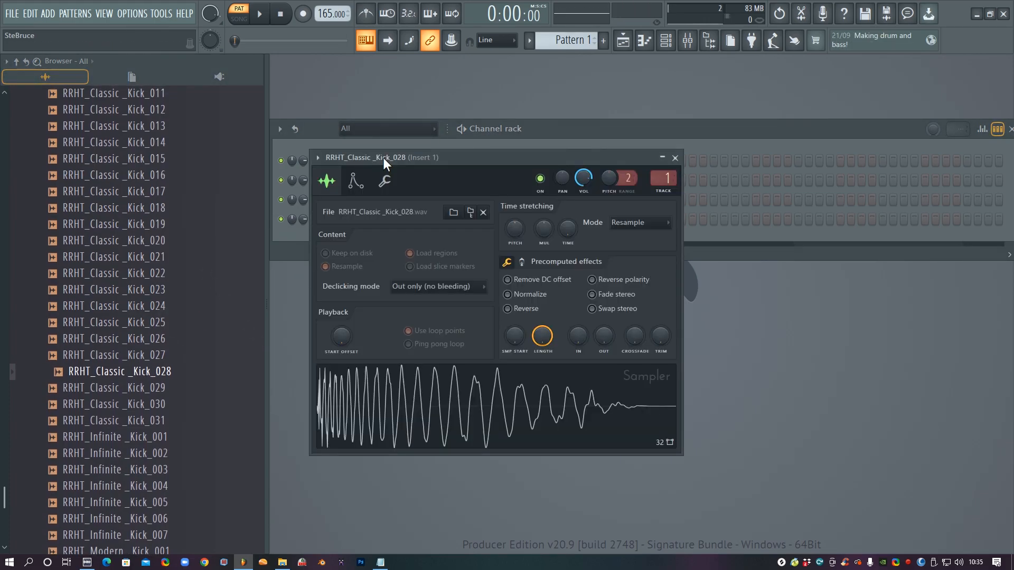
{"action": "left_click", "coordinate": [354, 183]}
{"action": "left_click_drag", "start_coordinate": [359, 312], "coordinate": [359, 338]}
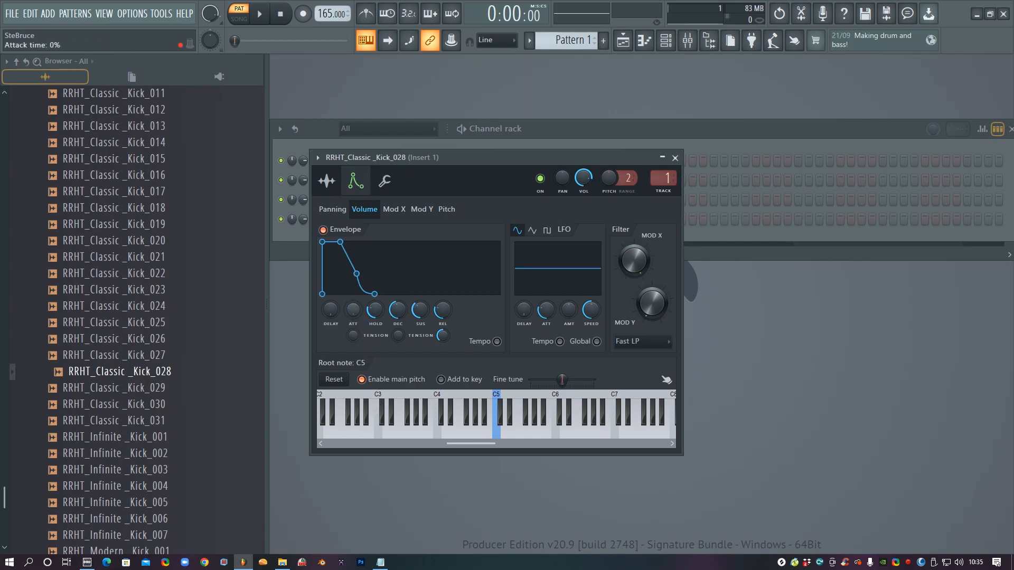
Place four C5 kick notes, one on each beat of bar 1, in the kick channel's piano roll.
{"action": "left_click", "coordinate": [611, 123]}
{"action": "right_click", "coordinate": [438, 159]}
{"action": "left_click", "coordinate": [465, 157]}
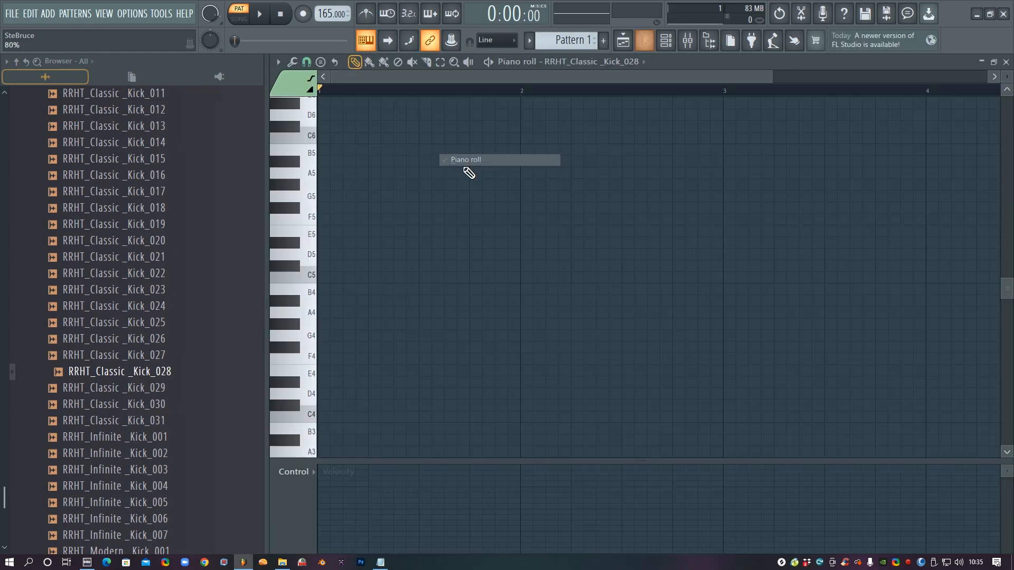
{"action": "left_click", "coordinate": [324, 275]}
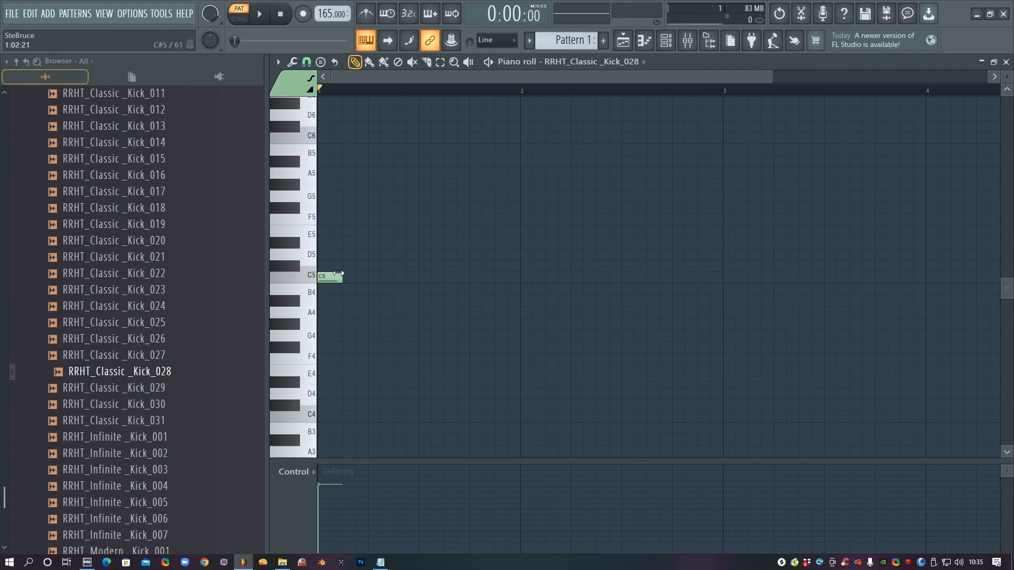
{"action": "left_click", "coordinate": [380, 277]}
{"action": "left_click", "coordinate": [431, 277]}
{"action": "left_click", "coordinate": [482, 277]}
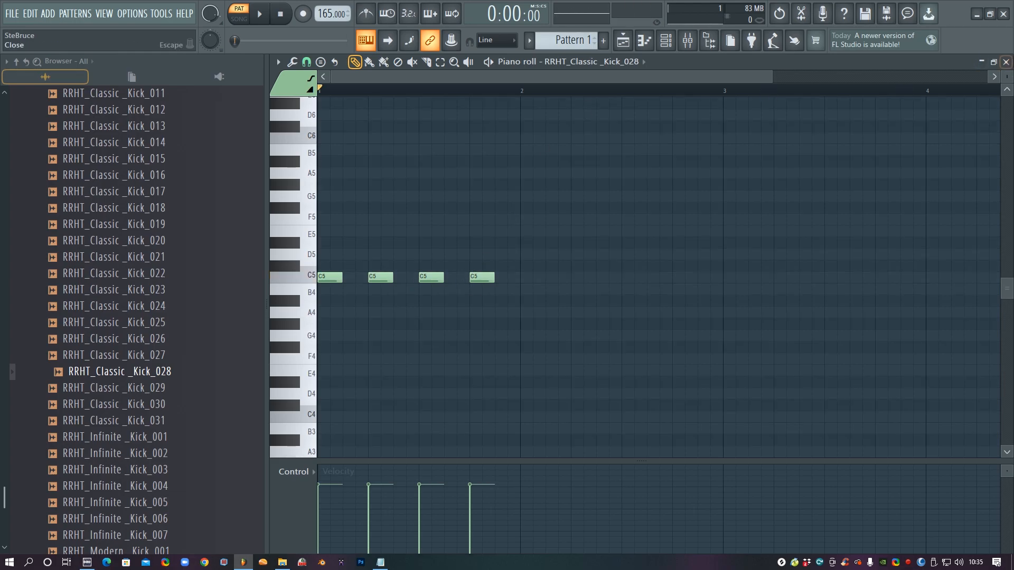
{"action": "left_click", "coordinate": [1005, 62]}
Play the kick pattern with its volume envelope switched off and on for comparison, and review its piano roll notes.
{"action": "left_click", "coordinate": [403, 160]}
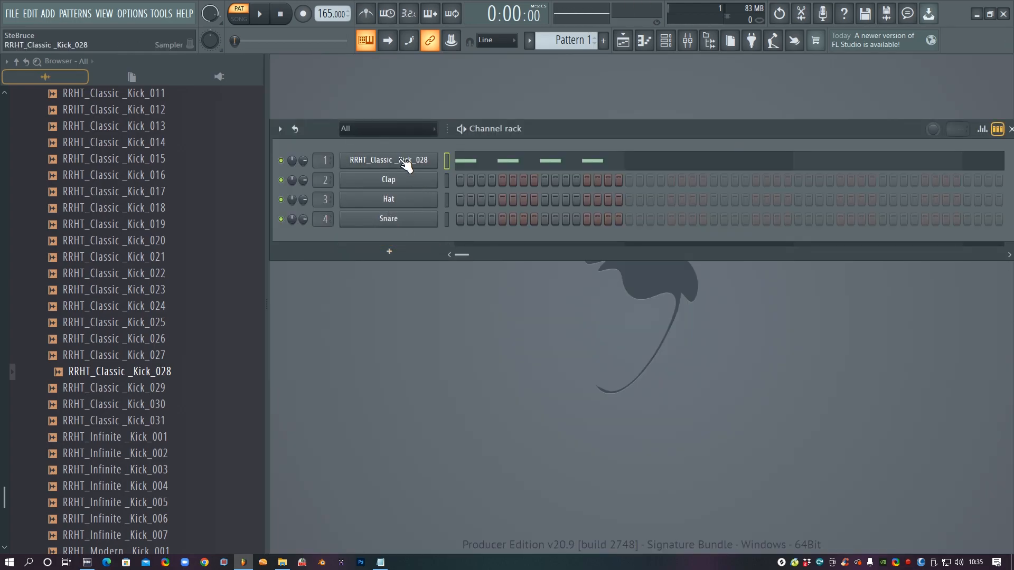
{"action": "left_click", "coordinate": [400, 158]}
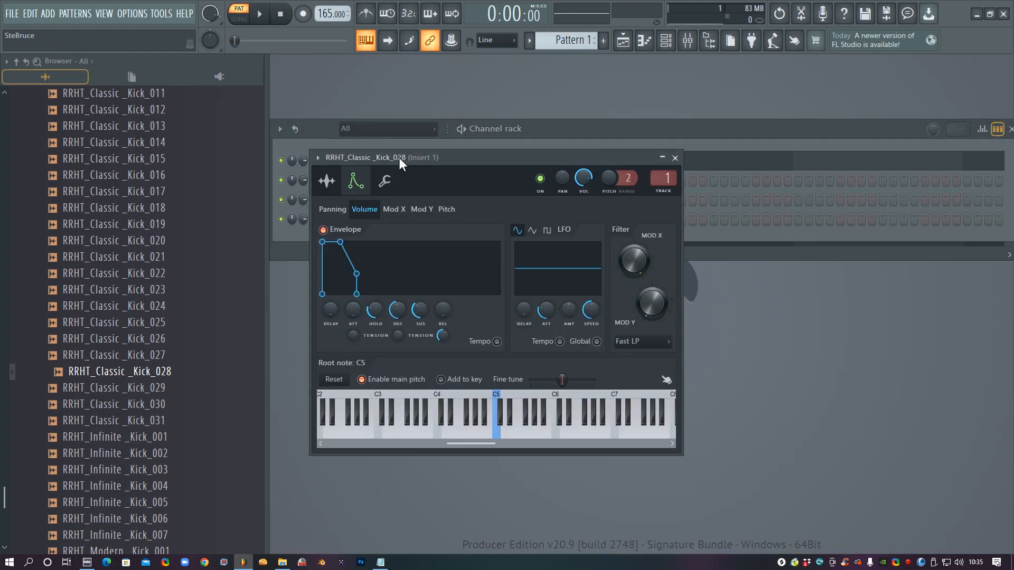
{"action": "left_click", "coordinate": [323, 230]}
{"action": "left_click", "coordinate": [323, 230]}
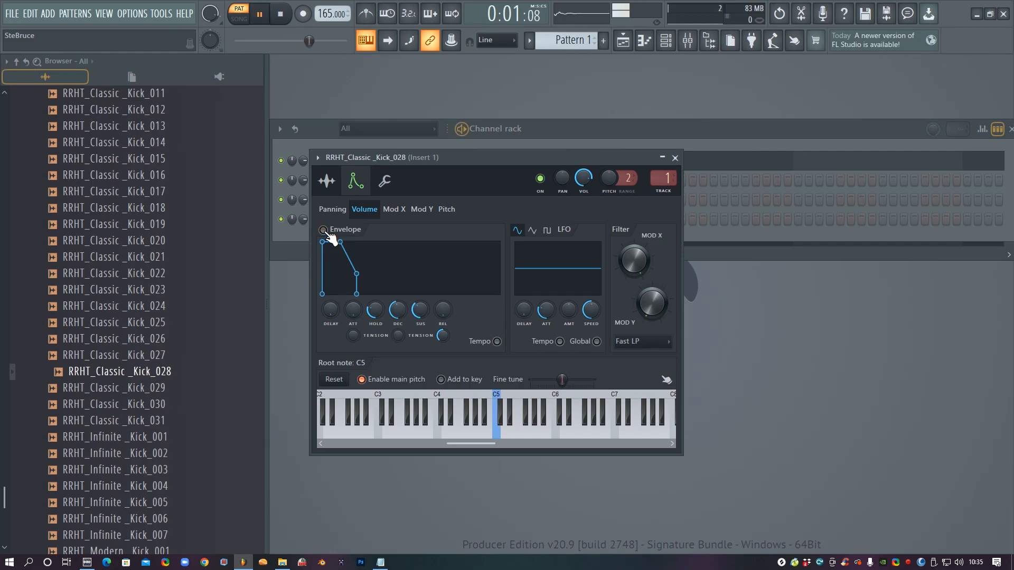
{"action": "left_click", "coordinate": [323, 230]}
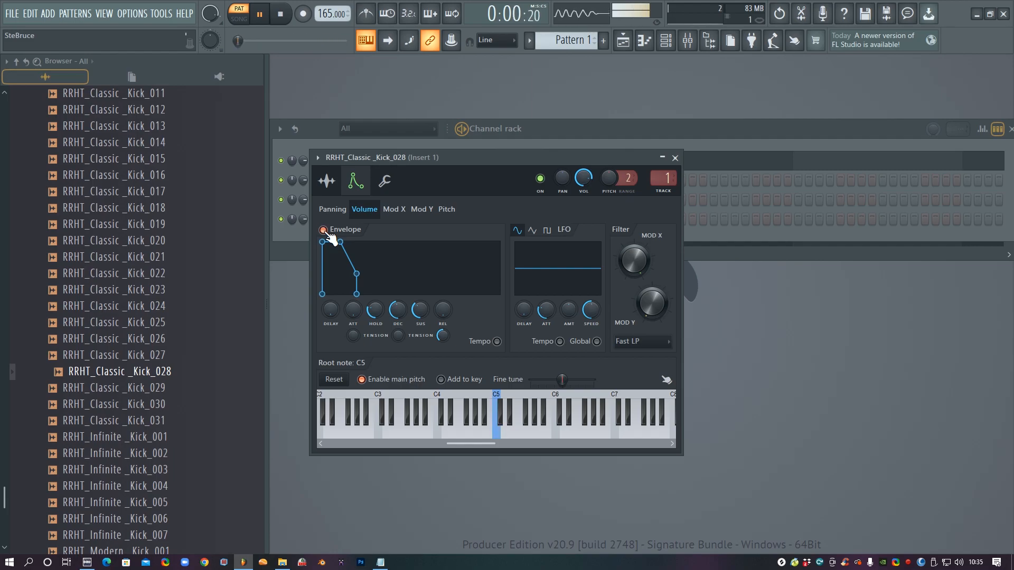
{"action": "key", "text": "space"}
{"action": "left_click", "coordinate": [614, 142]}
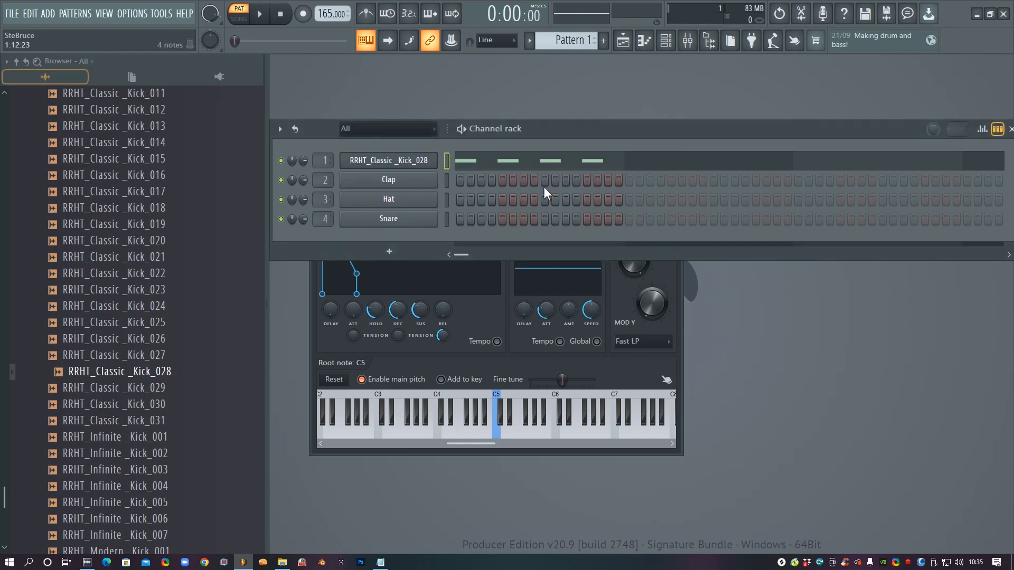
{"action": "left_click", "coordinate": [499, 161]}
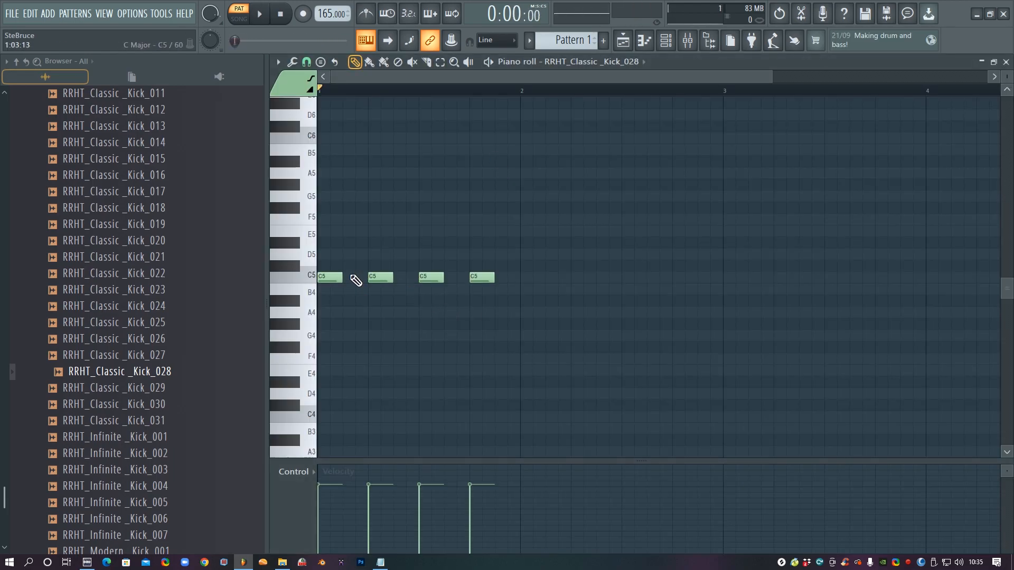
{"action": "left_click", "coordinate": [1005, 62]}
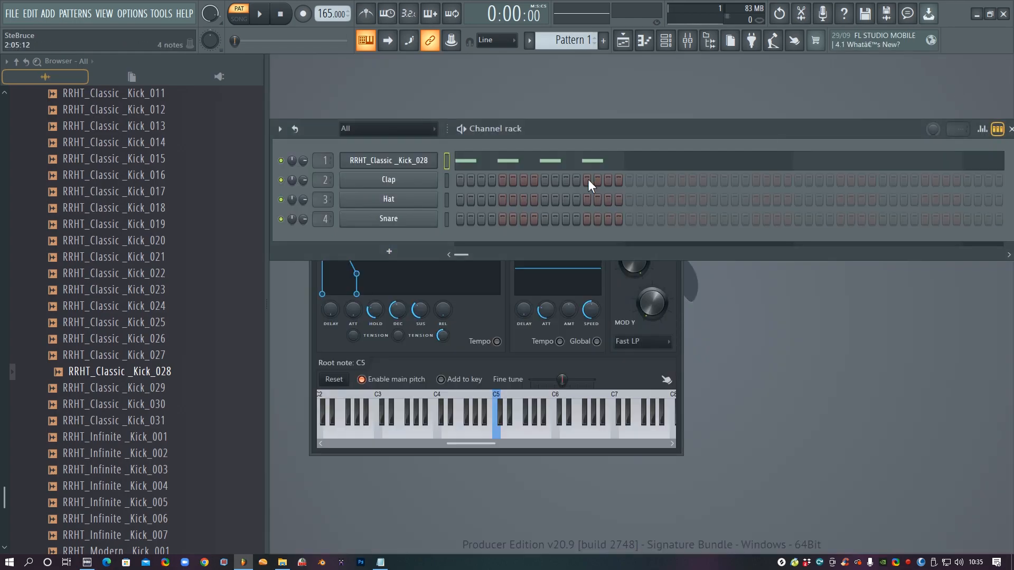
Add a Fruity Compressor with the Drums preset to mixer Insert 1, set its gain to 5.0 dB, and play the kick.
{"action": "left_click", "coordinate": [687, 42]}
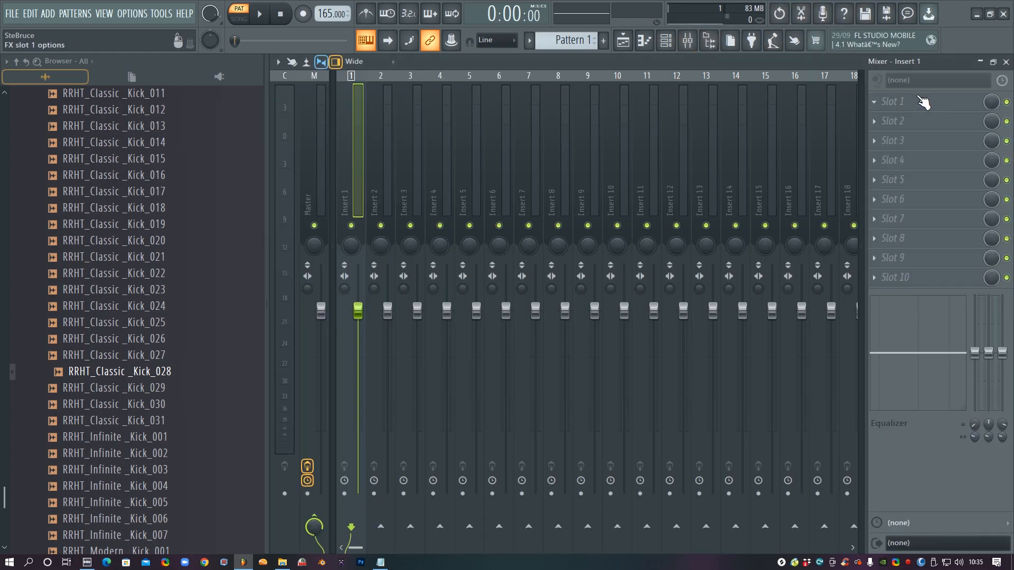
{"action": "left_click", "coordinate": [878, 101]}
{"action": "left_click", "coordinate": [445, 422]}
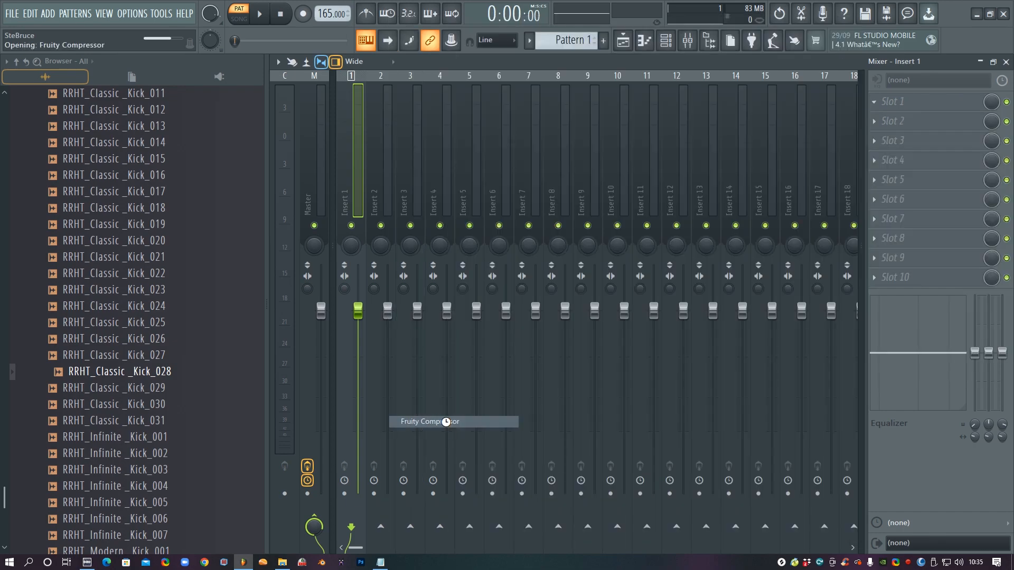
{"action": "left_click", "coordinate": [349, 179]}
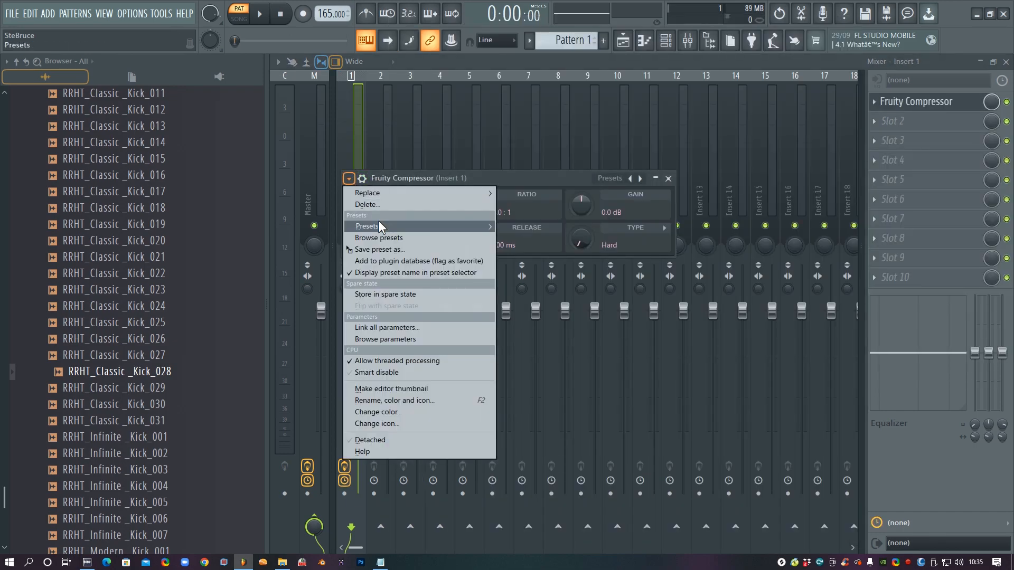
{"action": "mouse_move", "coordinate": [378, 225]}
{"action": "left_click", "coordinate": [529, 443]}
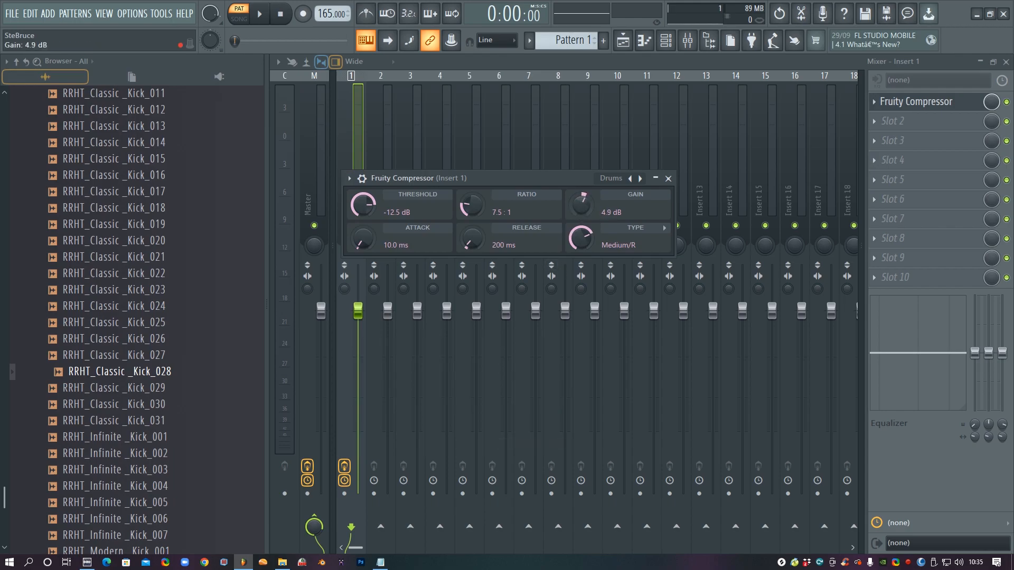
{"action": "key", "text": "space"}
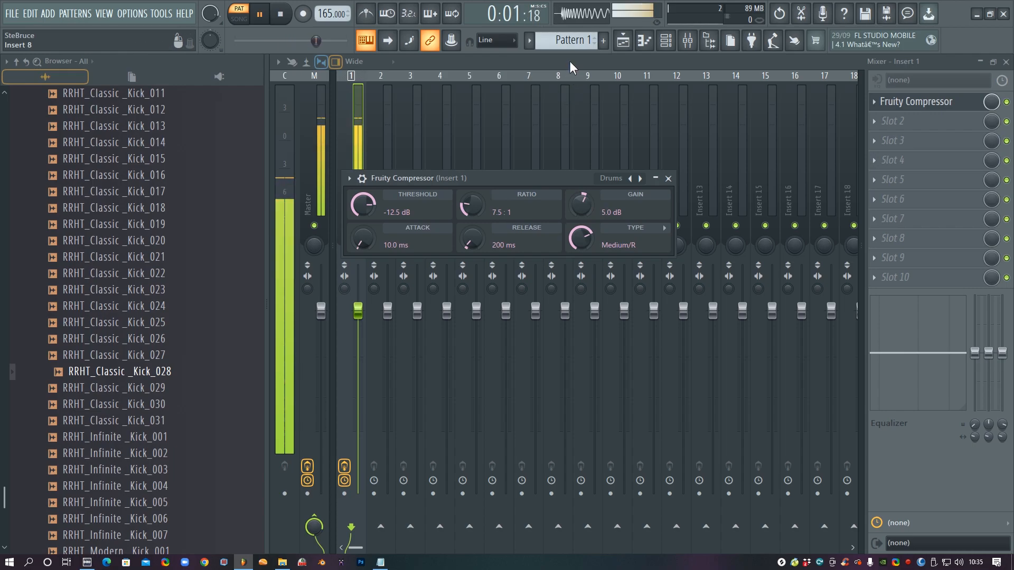
{"action": "key", "text": "space"}
{"action": "key", "text": "F9"}
{"action": "key", "text": "F6"}
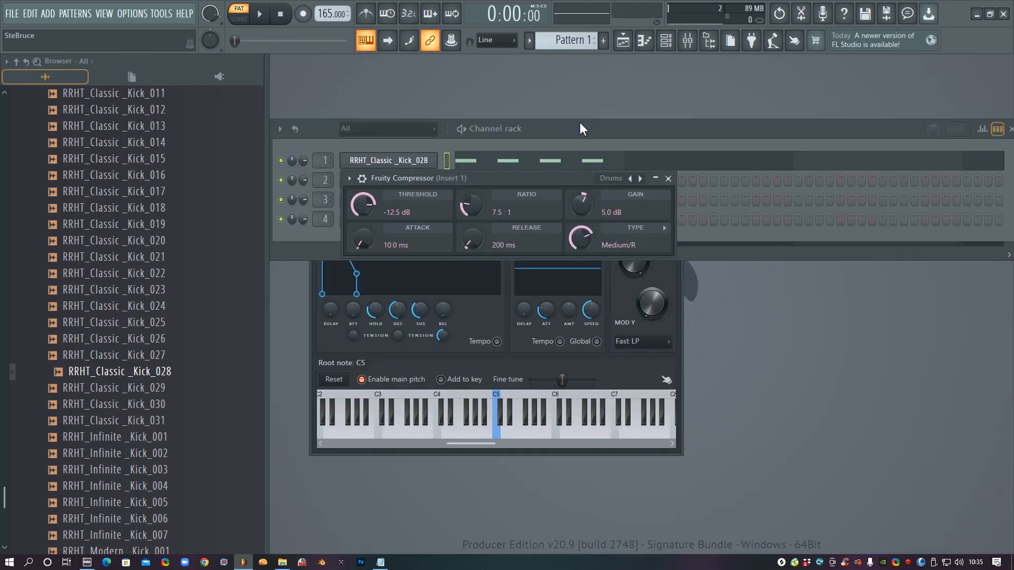
Preview several samples in the Bass folder and add RRHT_Acid_Bass_017 as a new channel below Snare.
{"action": "scroll", "coordinate": [132, 317], "scroll_direction": "up", "scroll_amount": 8}
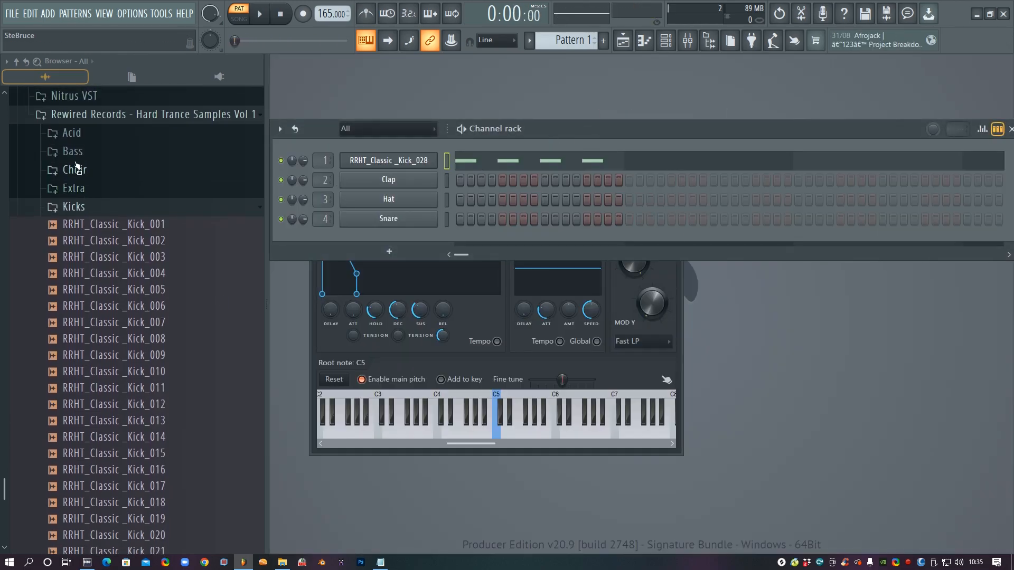
{"action": "left_click", "coordinate": [83, 153]}
{"action": "scroll", "coordinate": [172, 217], "scroll_direction": "up", "scroll_amount": 3}
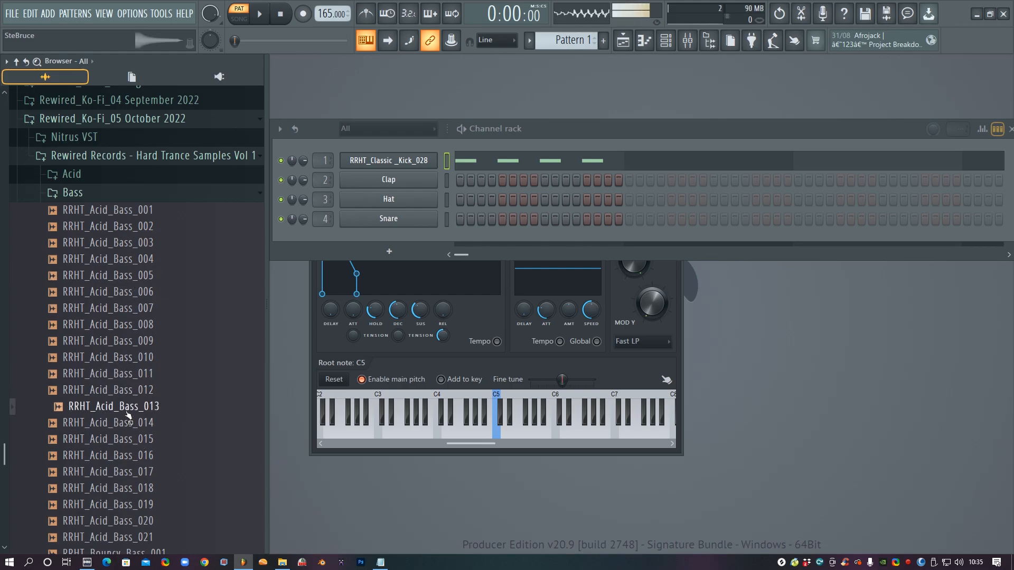
{"action": "left_click", "coordinate": [152, 405]}
{"action": "scroll", "coordinate": [158, 401], "scroll_direction": "down", "scroll_amount": 4}
{"action": "scroll", "coordinate": [153, 317], "scroll_direction": "down", "scroll_amount": 1}
{"action": "left_click", "coordinate": [151, 274]}
{"action": "left_click", "coordinate": [141, 260]}
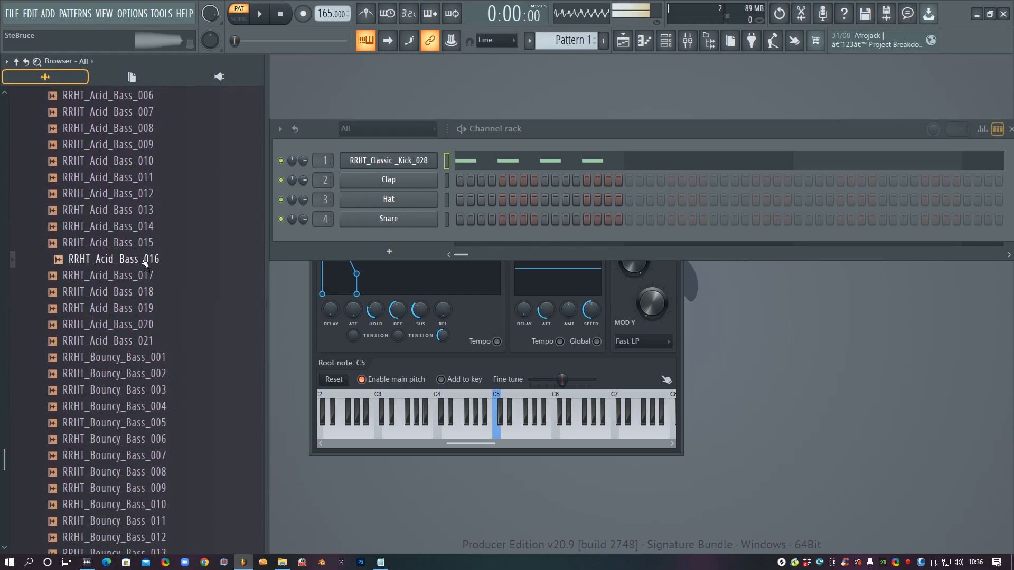
{"action": "left_click", "coordinate": [133, 276]}
{"action": "left_click_drag", "start_coordinate": [128, 278], "coordinate": [383, 240]}
Set the acid bass sampler's volume envelope to minimum attack and 8% release time.
{"action": "left_click", "coordinate": [390, 245]}
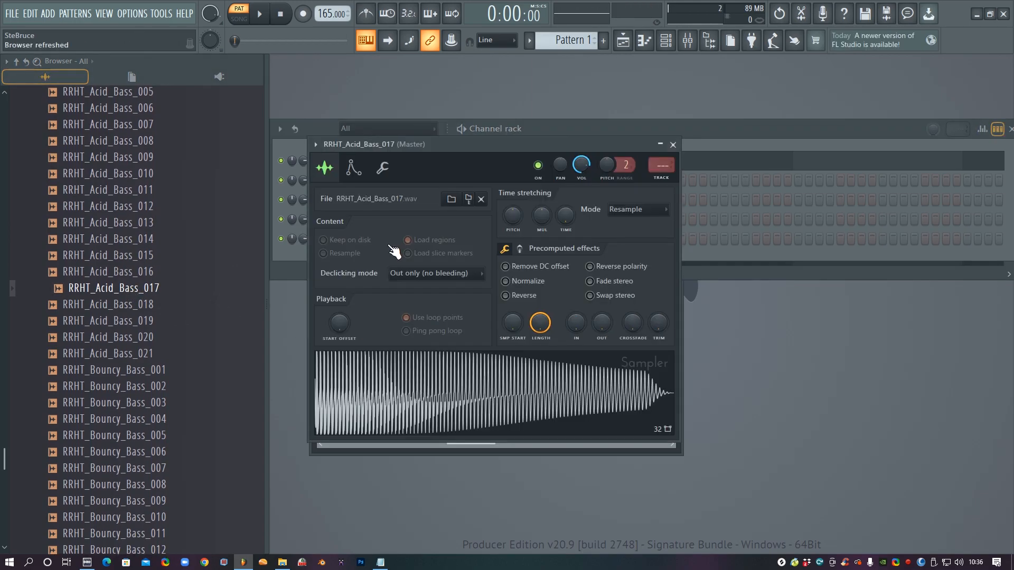
{"action": "left_click", "coordinate": [353, 168]}
{"action": "left_click_drag", "start_coordinate": [350, 296], "coordinate": [351, 327]}
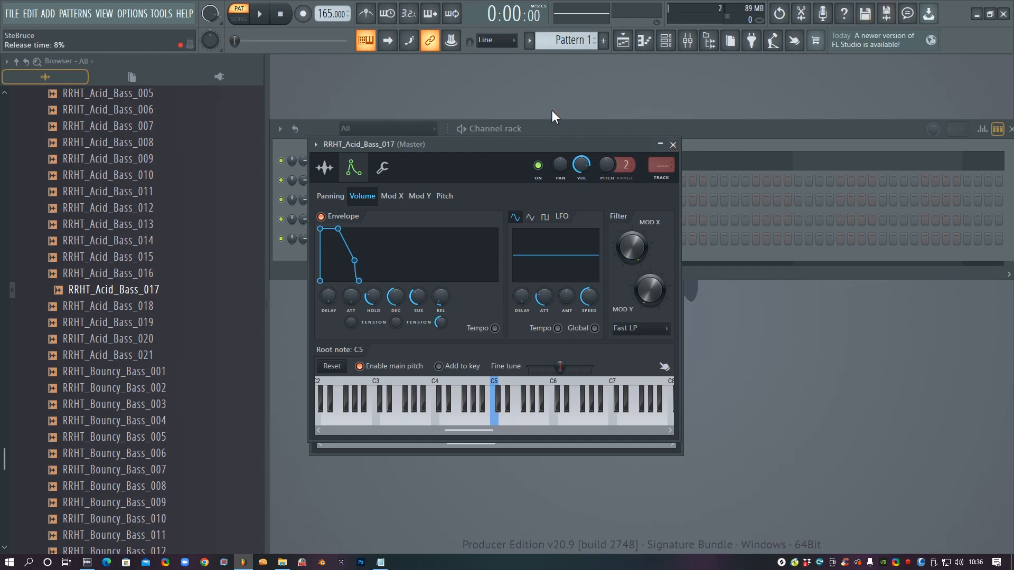
Place four short A4 notes on the off-beats of bar 1 in the acid bass piano roll and play the pattern.
{"action": "left_click", "coordinate": [564, 129]}
{"action": "right_click", "coordinate": [414, 240]}
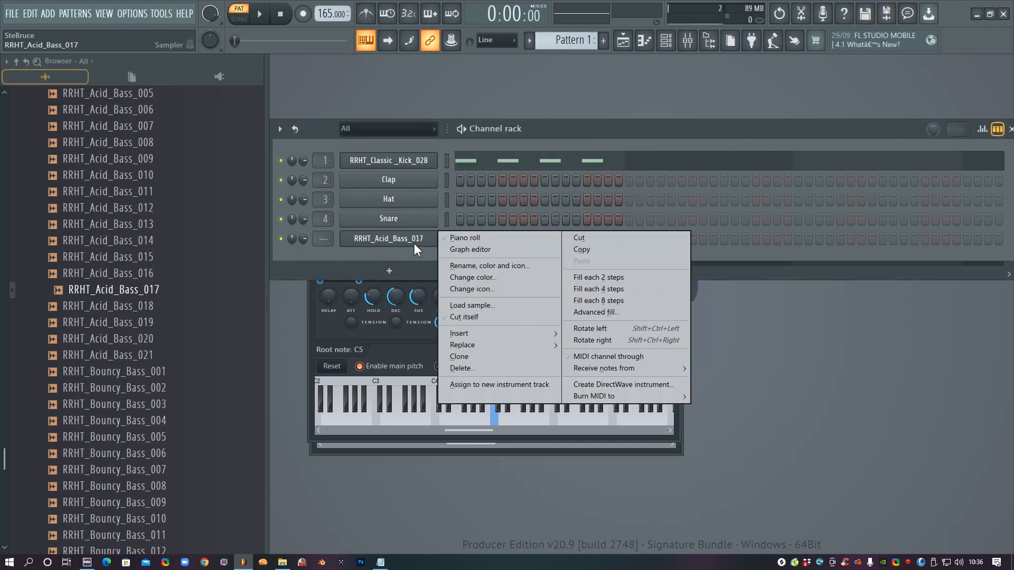
{"action": "left_click", "coordinate": [458, 241]}
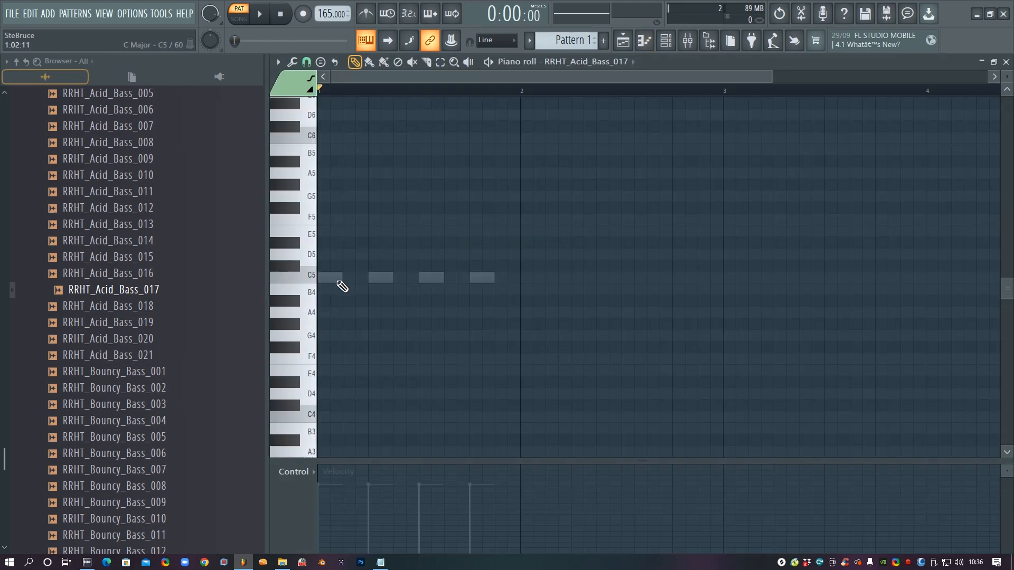
{"action": "left_click", "coordinate": [350, 312]}
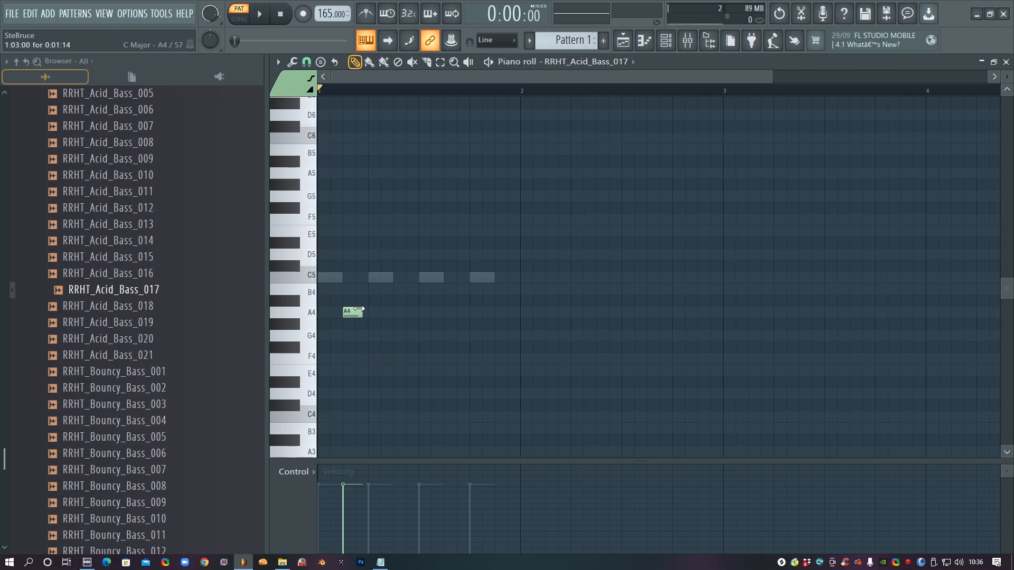
{"action": "left_click", "coordinate": [397, 312]}
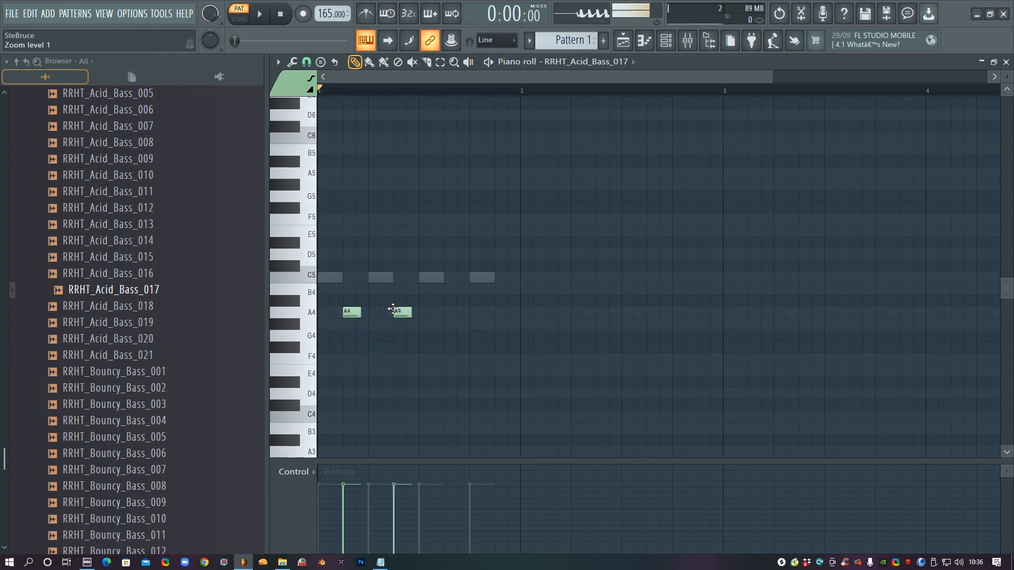
{"action": "left_click", "coordinate": [447, 312]}
{"action": "left_click", "coordinate": [500, 313]}
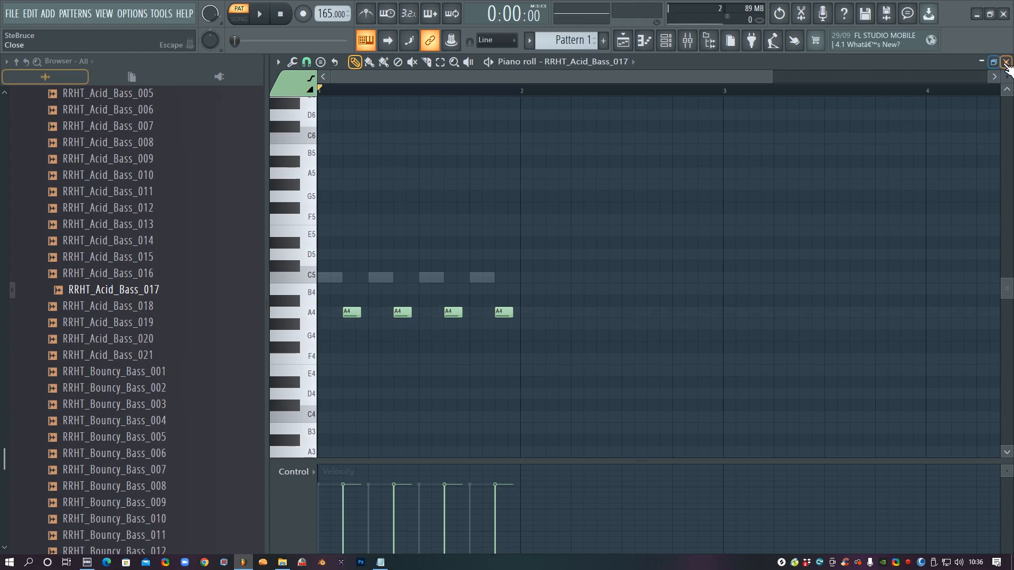
{"action": "left_click", "coordinate": [1005, 62]}
{"action": "key", "text": "space"}
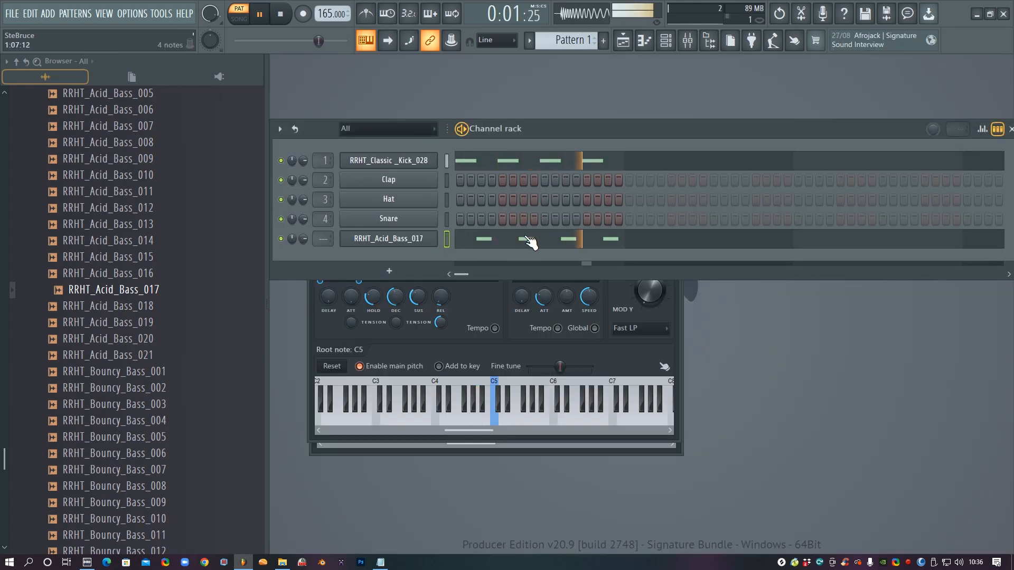
{"action": "key", "text": "space"}
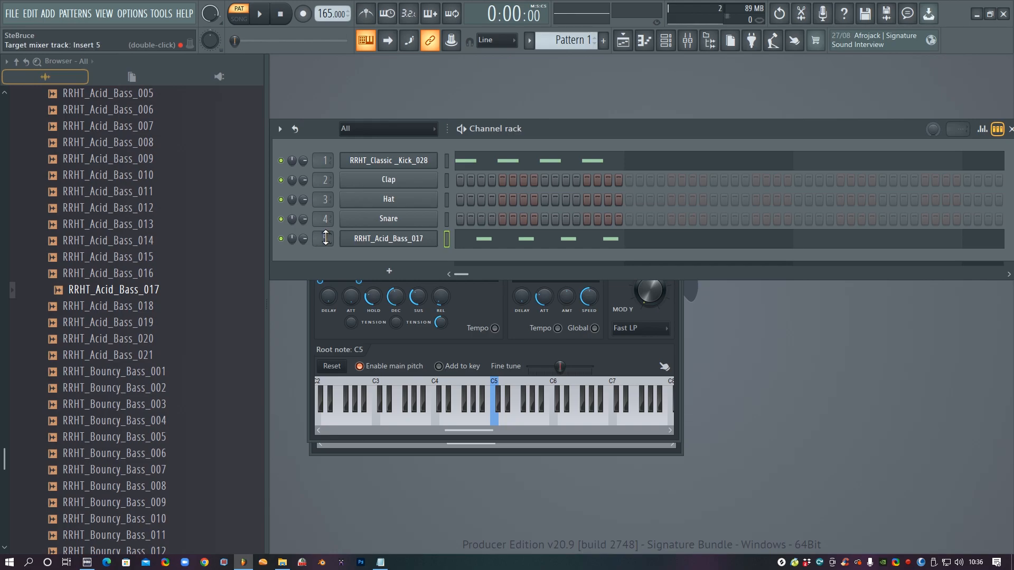
Mute the kick channel and show the sample settings of the RRHT_Acid_Bass_017 sampler.
{"action": "left_click", "coordinate": [388, 239]}
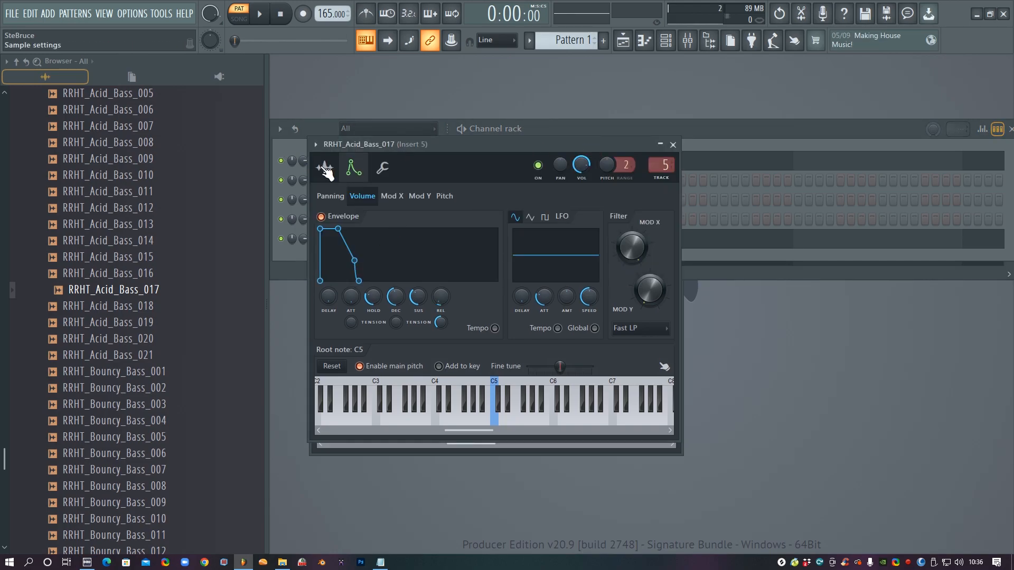
{"action": "left_click", "coordinate": [325, 168]}
{"action": "left_click_drag", "start_coordinate": [568, 147], "coordinate": [576, 349]}
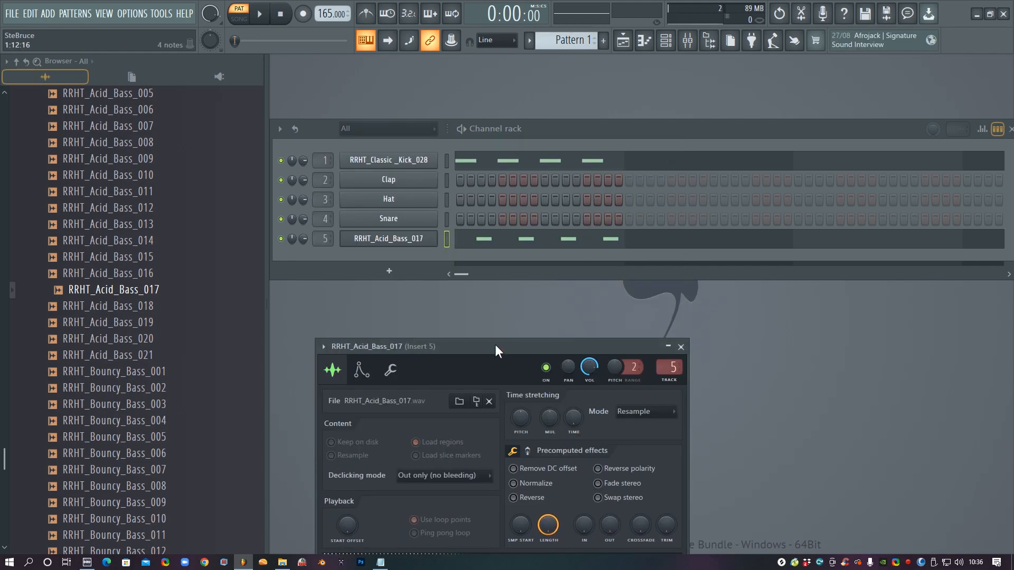
{"action": "left_click_drag", "start_coordinate": [495, 345], "coordinate": [501, 159]}
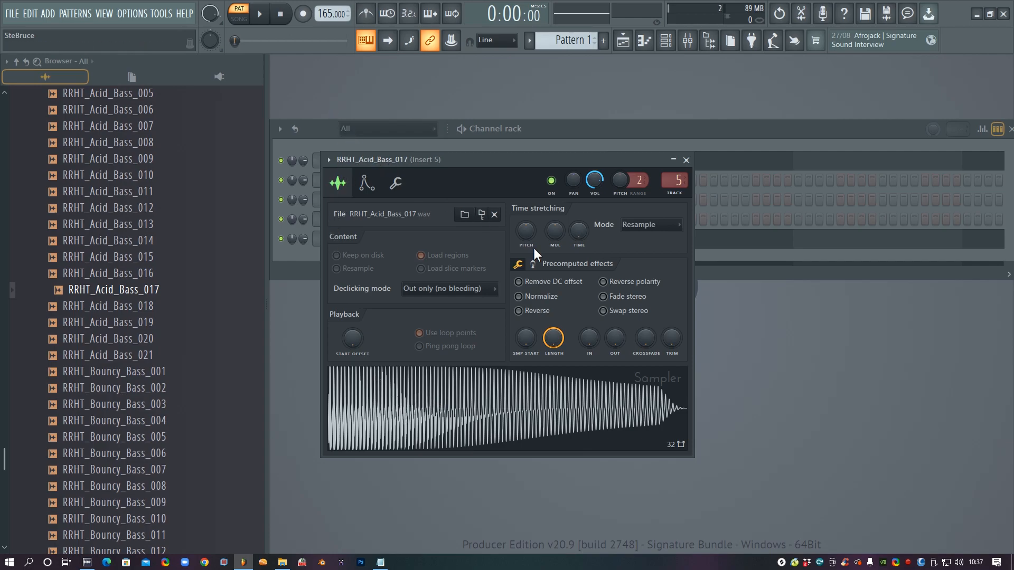
{"action": "left_click", "coordinate": [423, 408]}
{"action": "left_click", "coordinate": [607, 128]}
{"action": "left_click", "coordinate": [280, 160]}
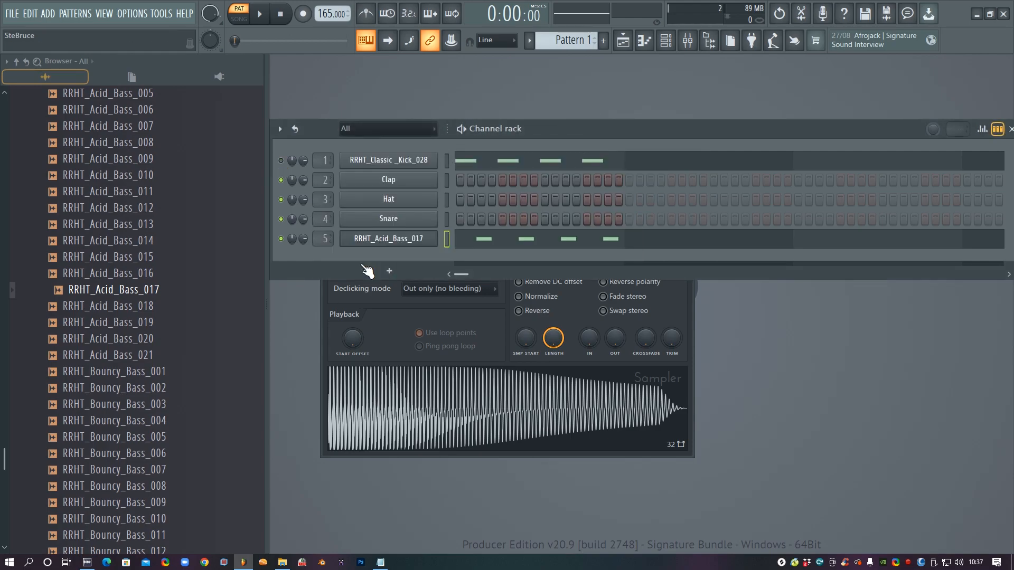
{"action": "left_click", "coordinate": [364, 241]}
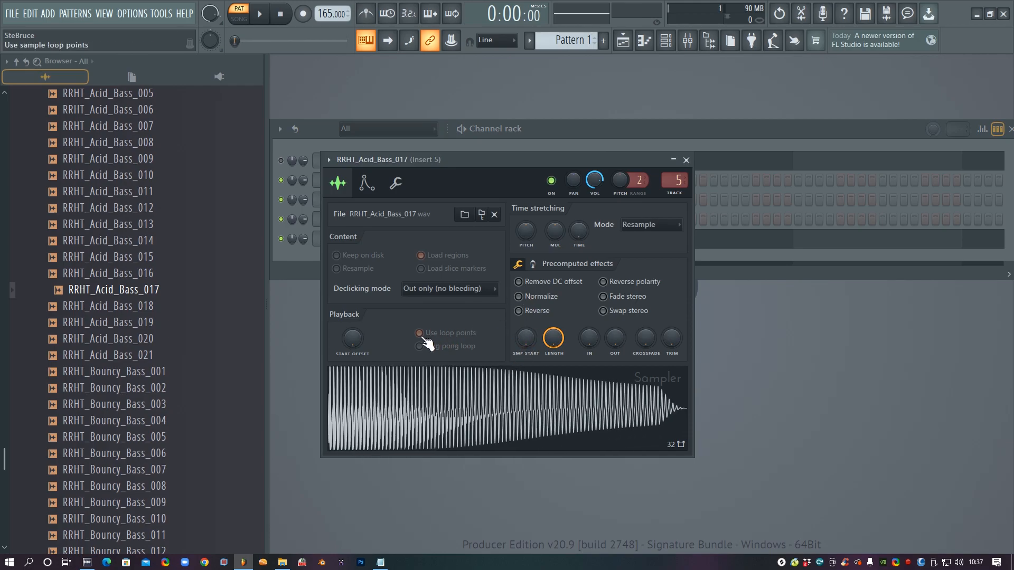
Play the acid bass on its own while trying sample start offsets of 17%, 10%, 5% and 8%.
{"action": "key", "text": "space"}
{"action": "scroll", "coordinate": [524, 336], "scroll_direction": "up", "scroll_amount": 2}
{"action": "scroll", "coordinate": [526, 343], "scroll_direction": "up", "scroll_amount": 4}
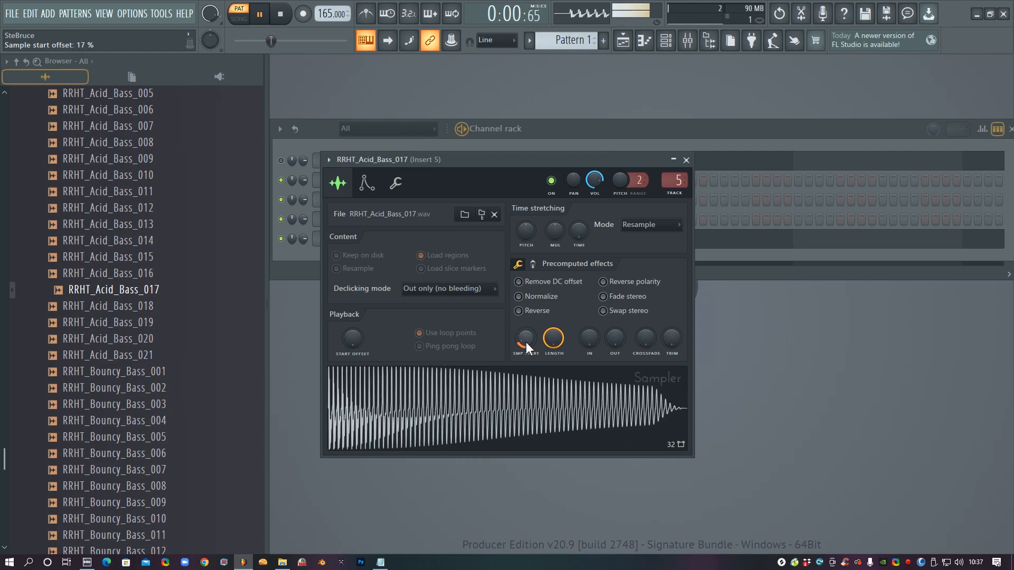
{"action": "scroll", "coordinate": [525, 338], "scroll_direction": "down", "scroll_amount": 3}
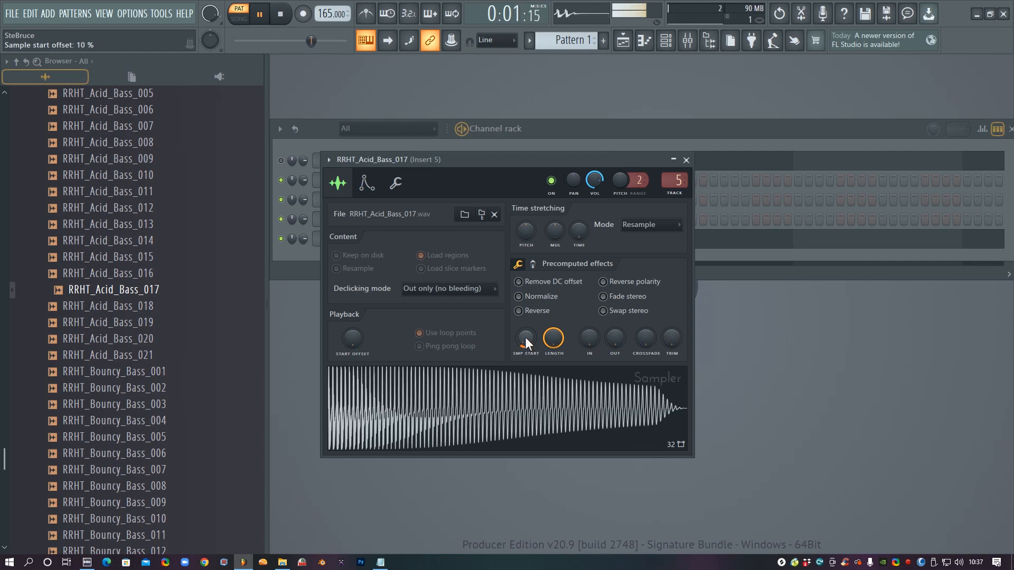
{"action": "scroll", "coordinate": [525, 337], "scroll_direction": "down", "scroll_amount": 3}
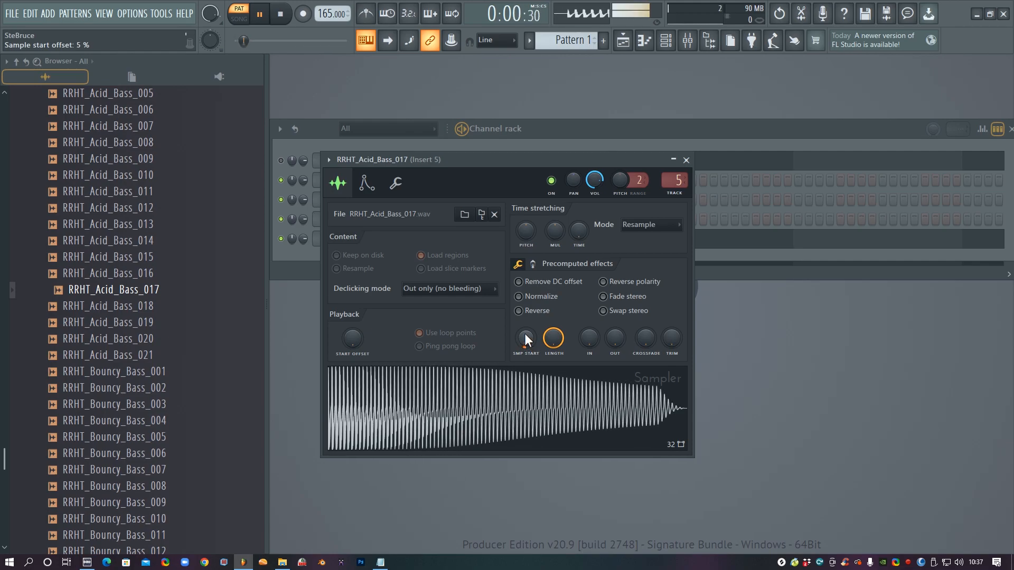
{"action": "scroll", "coordinate": [524, 332], "scroll_direction": "down", "scroll_amount": 1}
{"action": "key", "text": "space"}
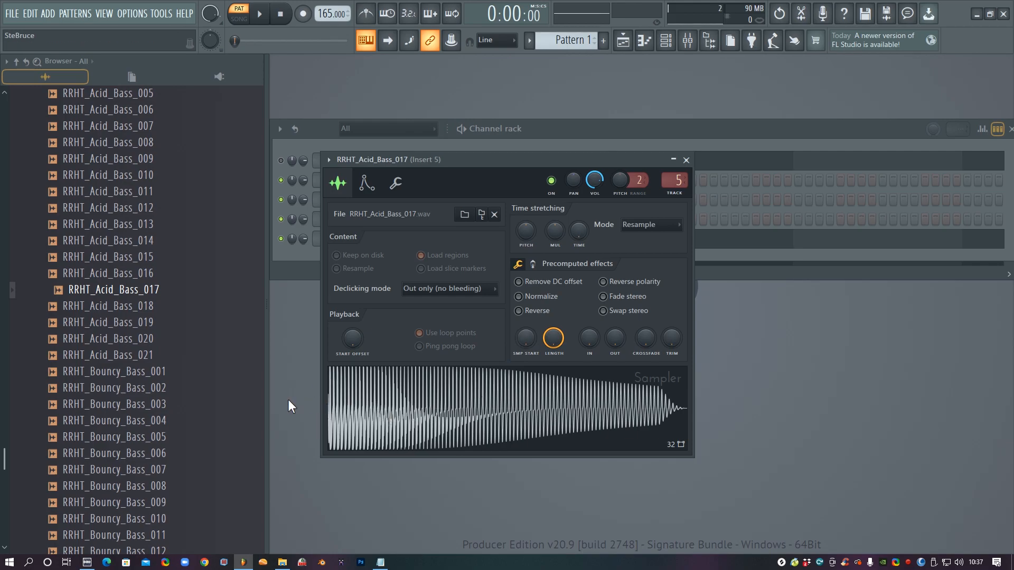
{"action": "scroll", "coordinate": [526, 336], "scroll_direction": "up", "scroll_amount": 8}
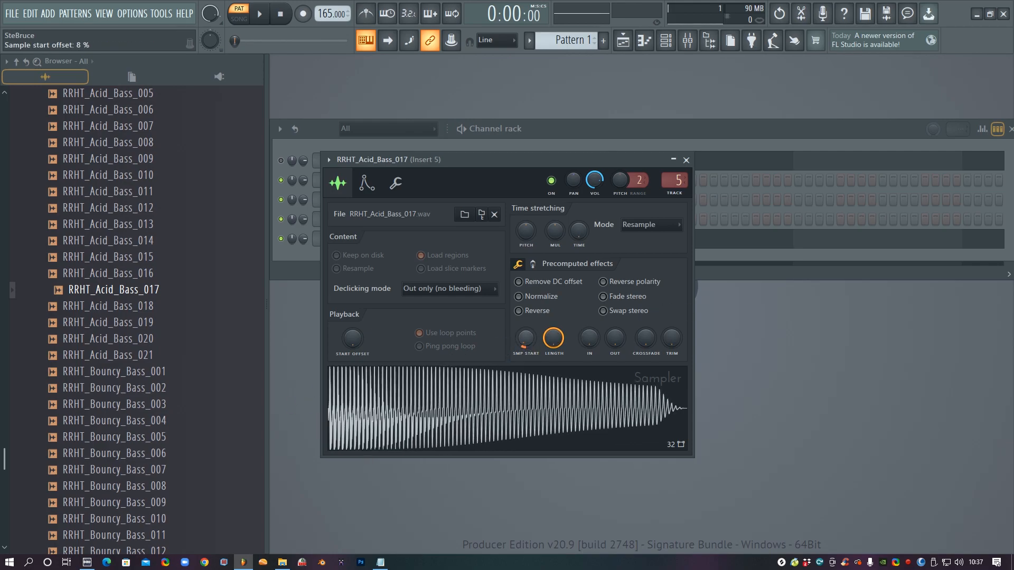
{"action": "scroll", "coordinate": [526, 338], "scroll_direction": "down", "scroll_amount": 8}
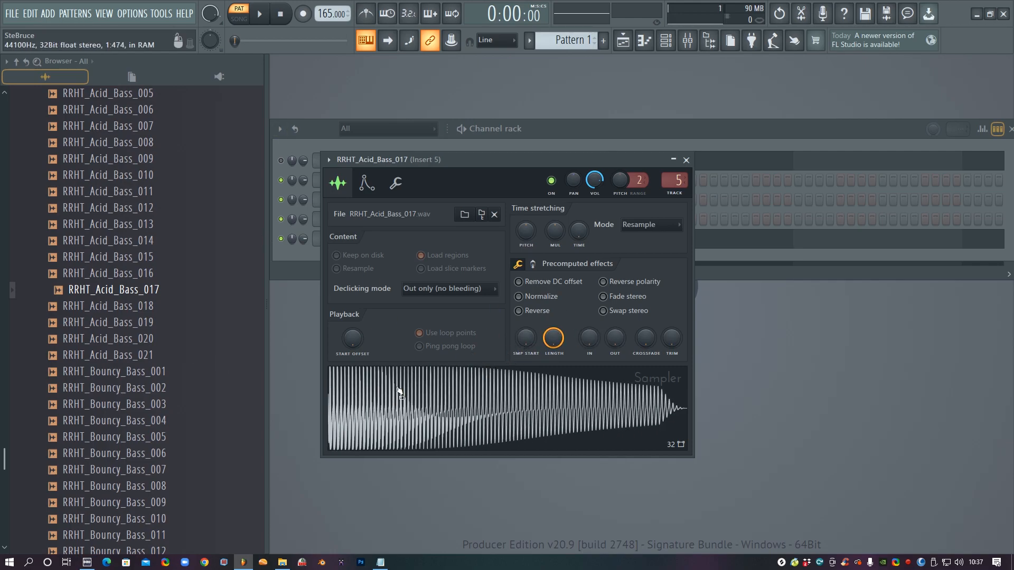
Unmute the kick and set the acid bass sample start offset to about 11% while playing the pattern.
{"action": "key", "text": "space"}
{"action": "left_click_drag", "start_coordinate": [525, 339], "coordinate": [525, 330]}
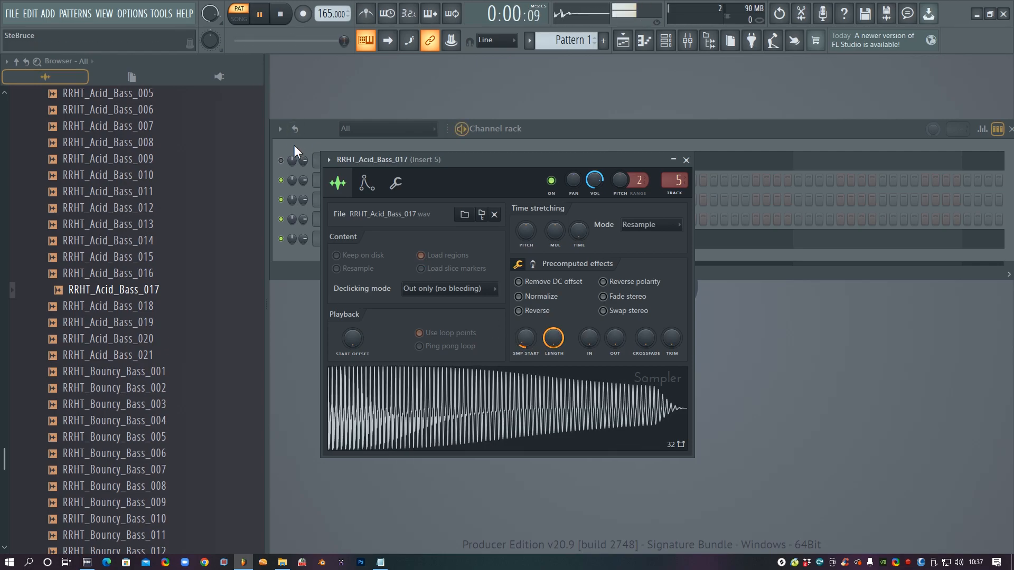
{"action": "left_click", "coordinate": [282, 161]}
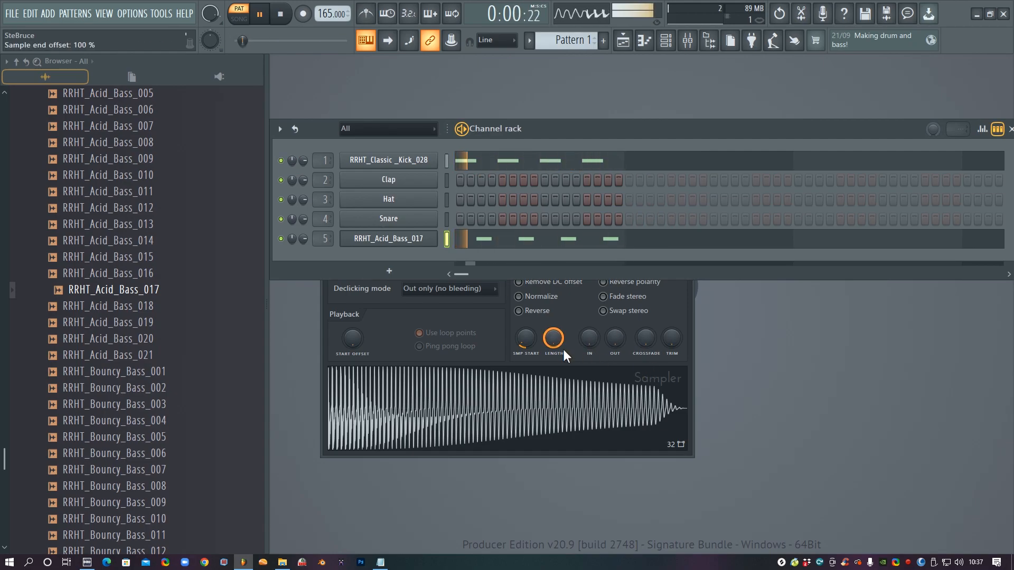
{"action": "left_click", "coordinate": [527, 344]}
{"action": "scroll", "coordinate": [526, 339], "scroll_direction": "down", "scroll_amount": 2}
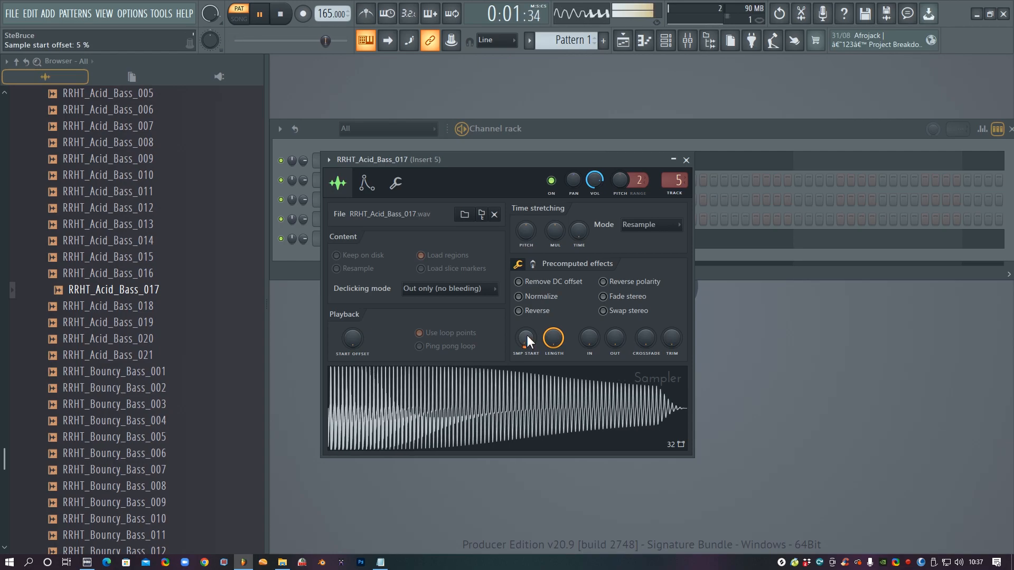
{"action": "scroll", "coordinate": [527, 343], "scroll_direction": "up", "scroll_amount": 3}
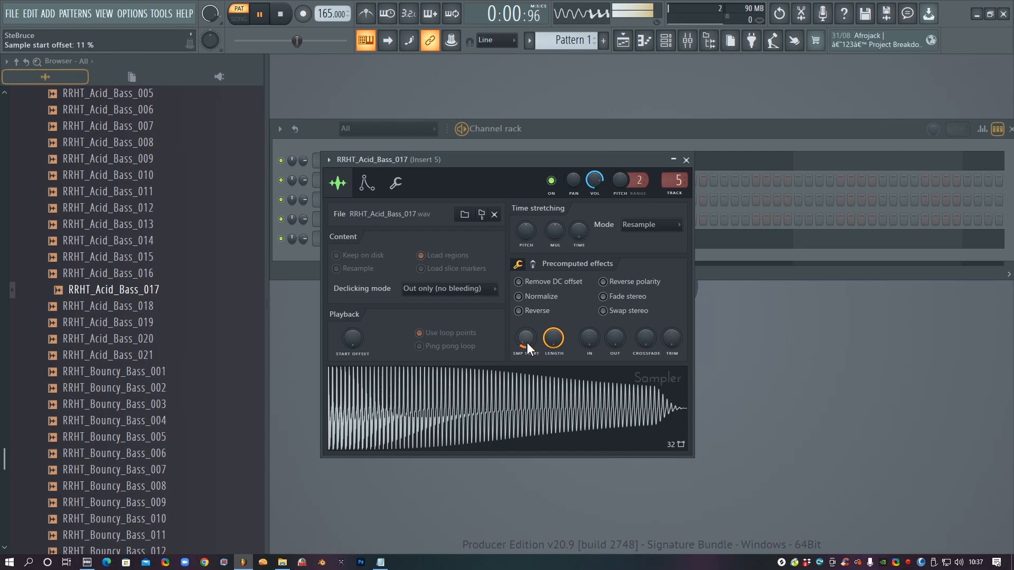
{"action": "key", "text": "space"}
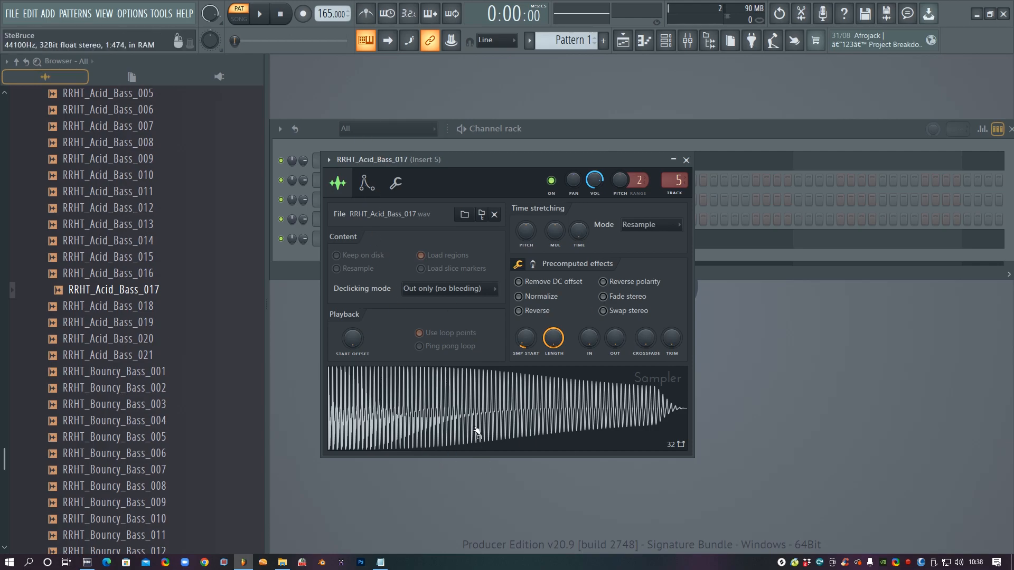
{"action": "key", "text": "space"}
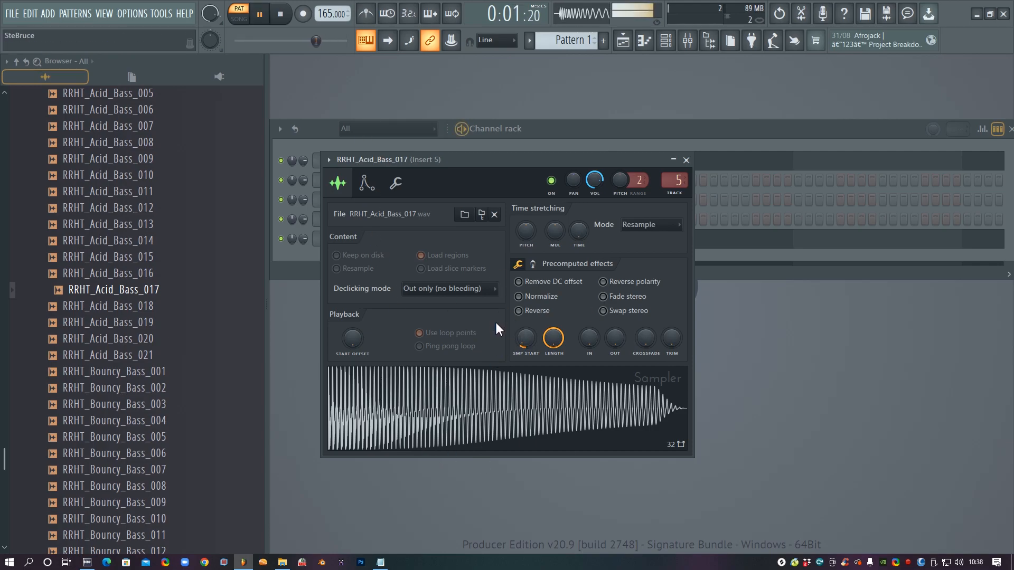
{"action": "key", "text": "space"}
Clone the RRHT_Acid_Bass_017 channel together with its note pattern.
{"action": "left_click", "coordinate": [566, 130]}
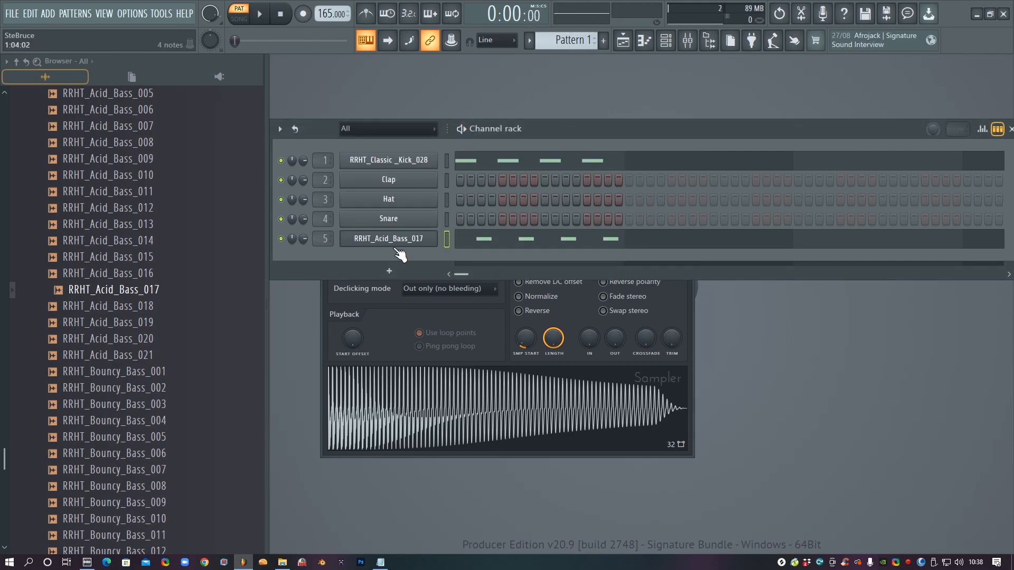
{"action": "right_click", "coordinate": [396, 239]}
{"action": "left_click", "coordinate": [480, 363]}
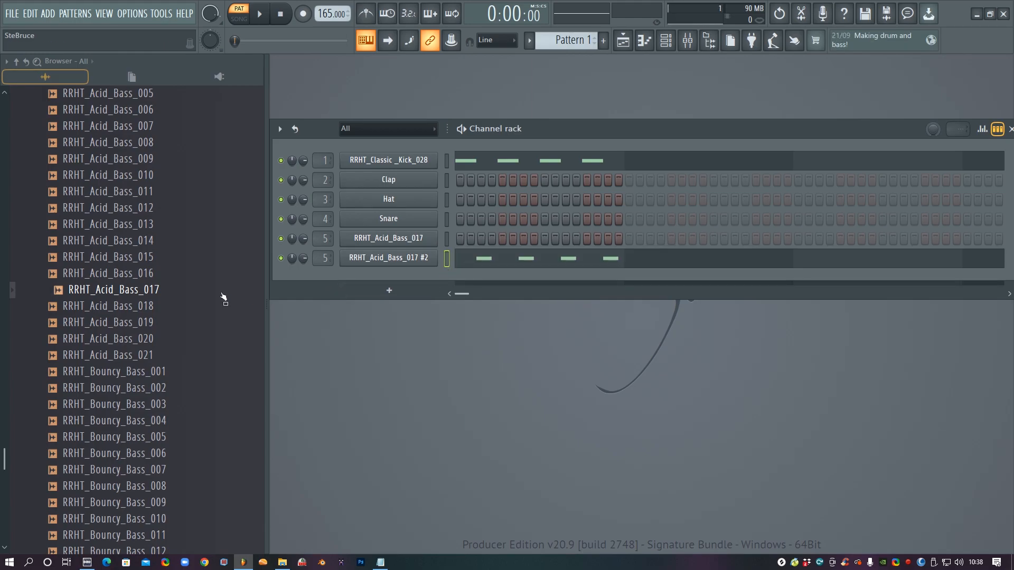
Preview other acid bass samples in the Bass folder and load RRHT_Acid_Bass_009 into the cloned channel.
{"action": "scroll", "coordinate": [170, 287], "scroll_direction": "up", "scroll_amount": 3}
{"action": "left_click", "coordinate": [137, 289]}
{"action": "left_click", "coordinate": [136, 273]}
{"action": "left_click", "coordinate": [143, 257]}
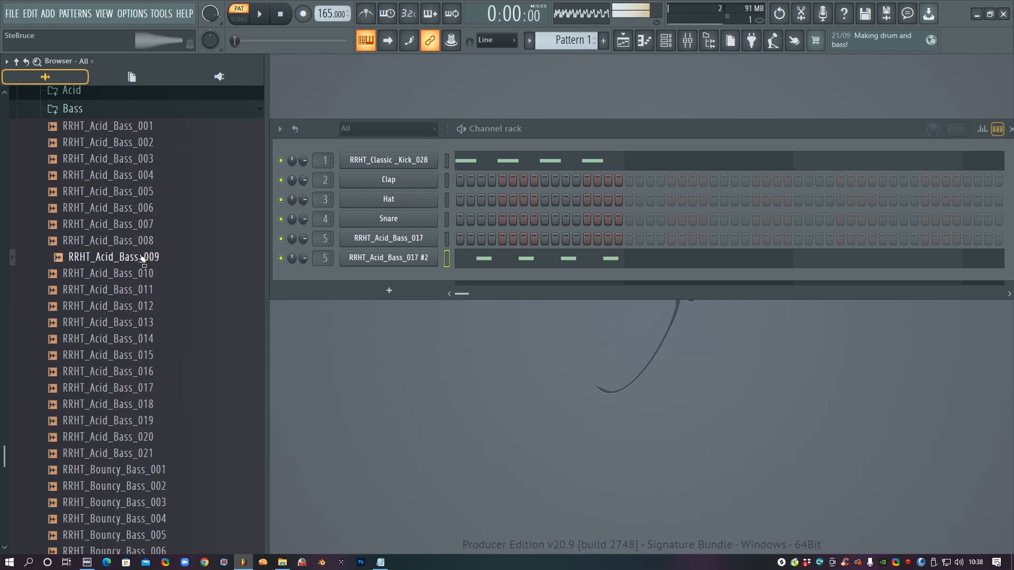
{"action": "left_click_drag", "start_coordinate": [142, 259], "coordinate": [395, 258]}
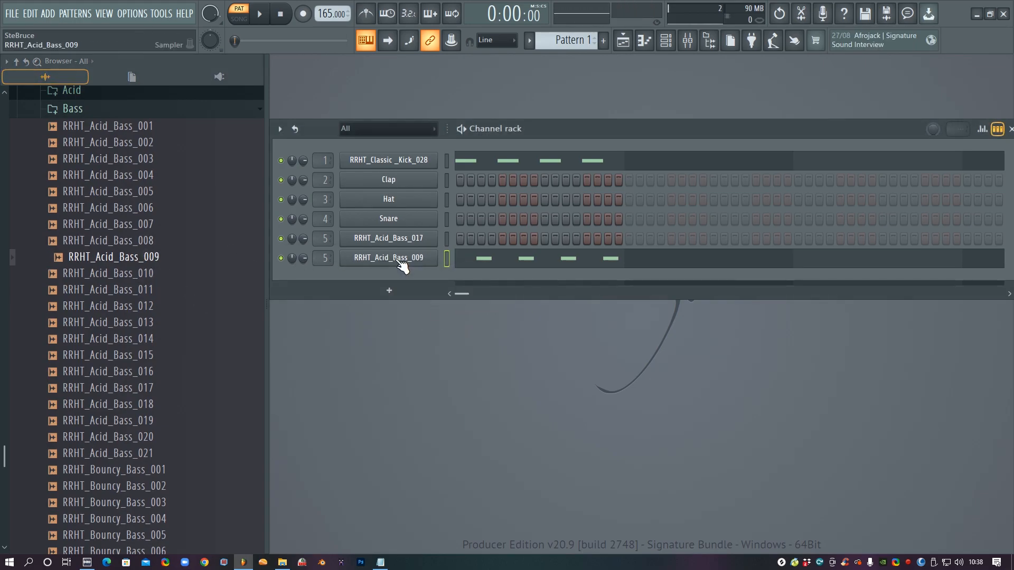
Try a sample start offset of 10% on the RRHT_Acid_Bass_009 channel while playing the pattern.
{"action": "left_click", "coordinate": [399, 260]}
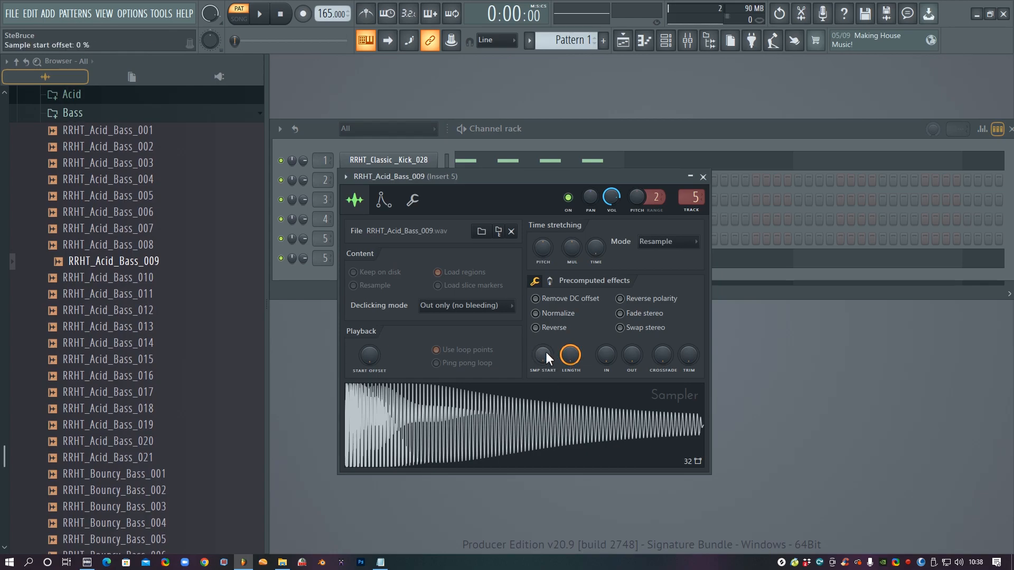
{"action": "left_click_drag", "start_coordinate": [541, 360], "coordinate": [541, 355]}
{"action": "scroll", "coordinate": [544, 358], "scroll_direction": "up", "scroll_amount": 4}
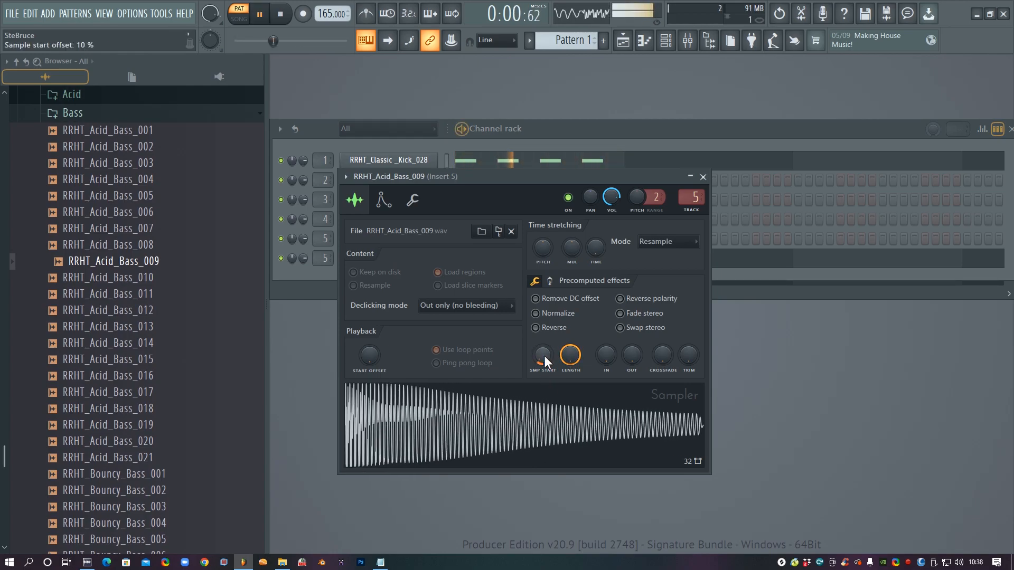
{"action": "key", "text": "space"}
Replace the cloned channel's sample with RRHT_Acid_Bass_006 and try start offsets of 8% and 1% during playback.
{"action": "left_click_drag", "start_coordinate": [114, 213], "coordinate": [457, 448]}
{"action": "key", "text": "space"}
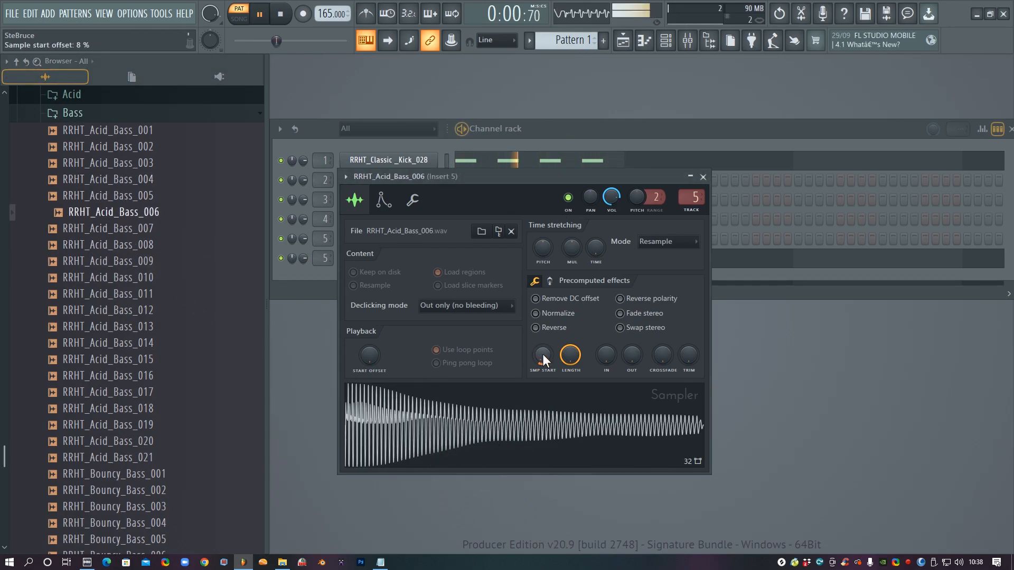
{"action": "scroll", "coordinate": [546, 353], "scroll_direction": "up", "scroll_amount": 4}
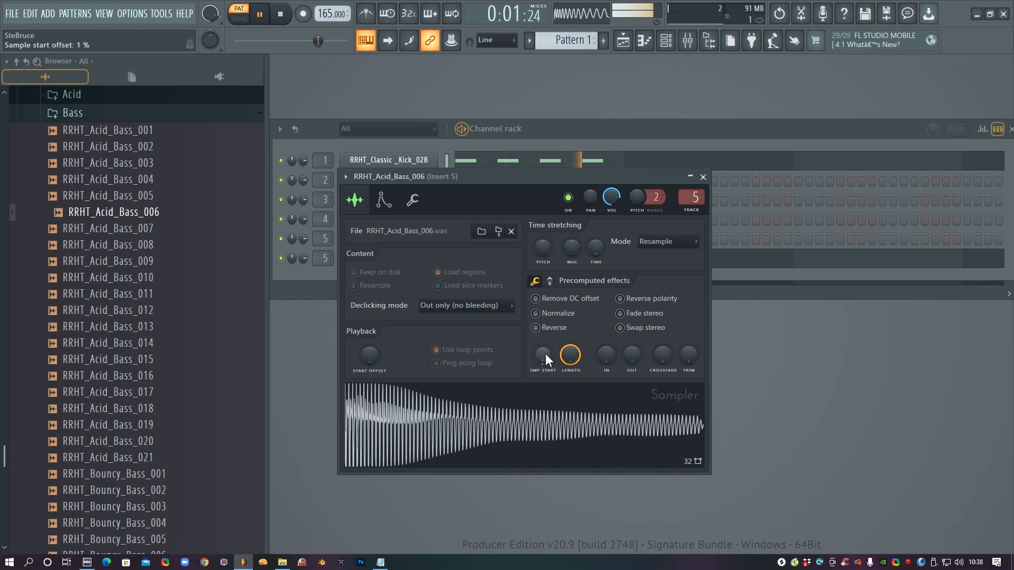
{"action": "key", "text": "space"}
Load RRHT_Acid_Bass_004 into the cloned channel and play the pattern with a sample start offset of 3%.
{"action": "left_click", "coordinate": [102, 163]}
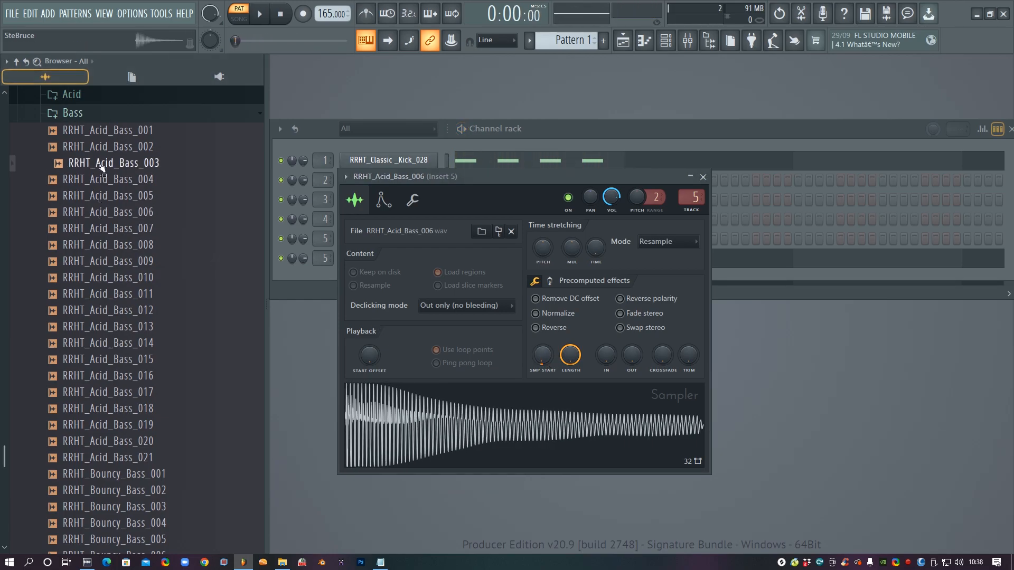
{"action": "left_click_drag", "start_coordinate": [104, 184], "coordinate": [417, 422]}
{"action": "key", "text": "space"}
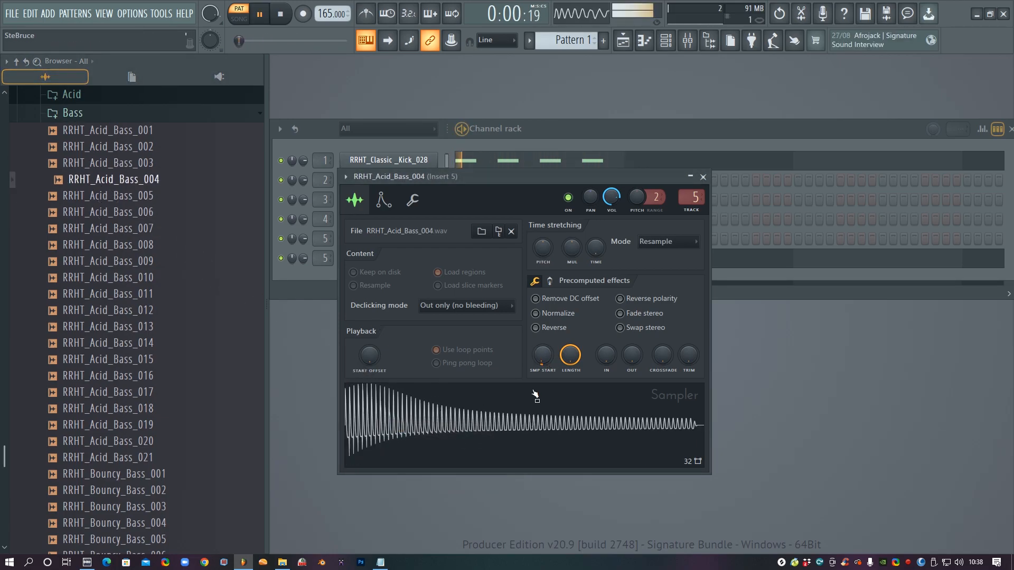
{"action": "scroll", "coordinate": [545, 357], "scroll_direction": "up", "scroll_amount": 6}
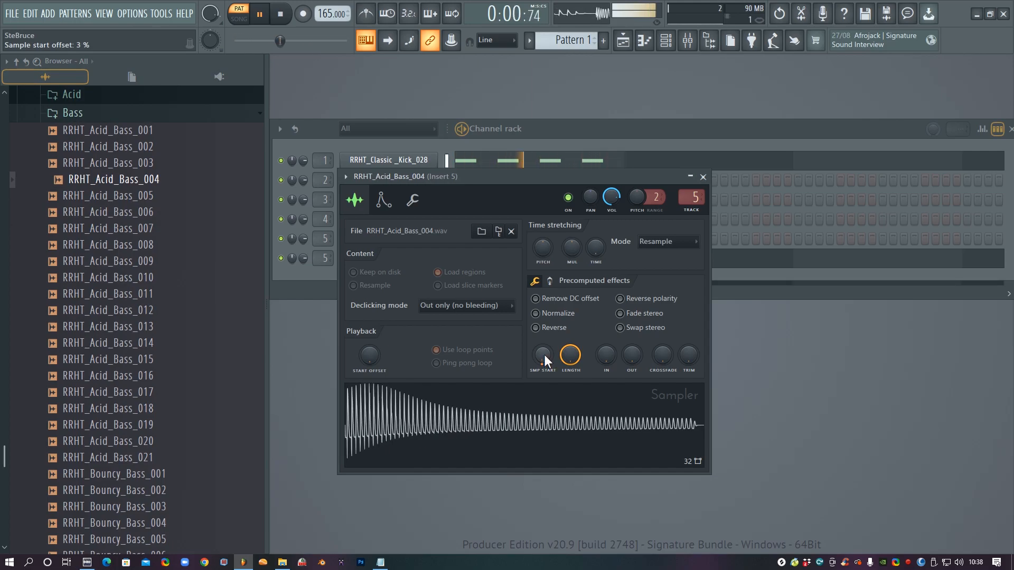
{"action": "key", "text": "space"}
Load RRHT_Acid_Bass_019 into the cloned channel and set its sample start offset slightly below 17% while playing the pattern.
{"action": "left_click", "coordinate": [108, 408]}
{"action": "left_click_drag", "start_coordinate": [114, 424], "coordinate": [565, 396]}
{"action": "key", "text": "space"}
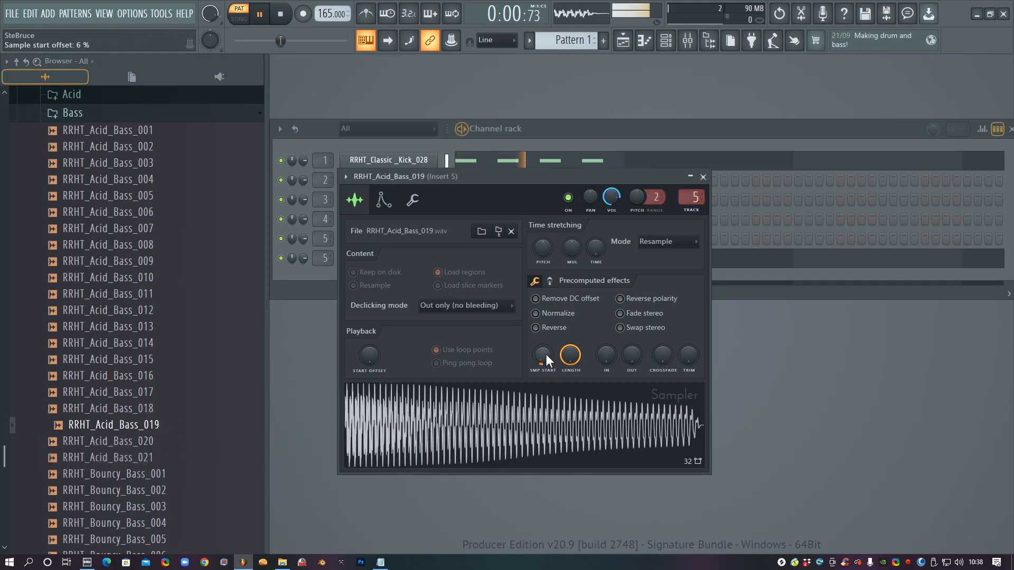
{"action": "scroll", "coordinate": [545, 357], "scroll_direction": "up", "scroll_amount": 11}
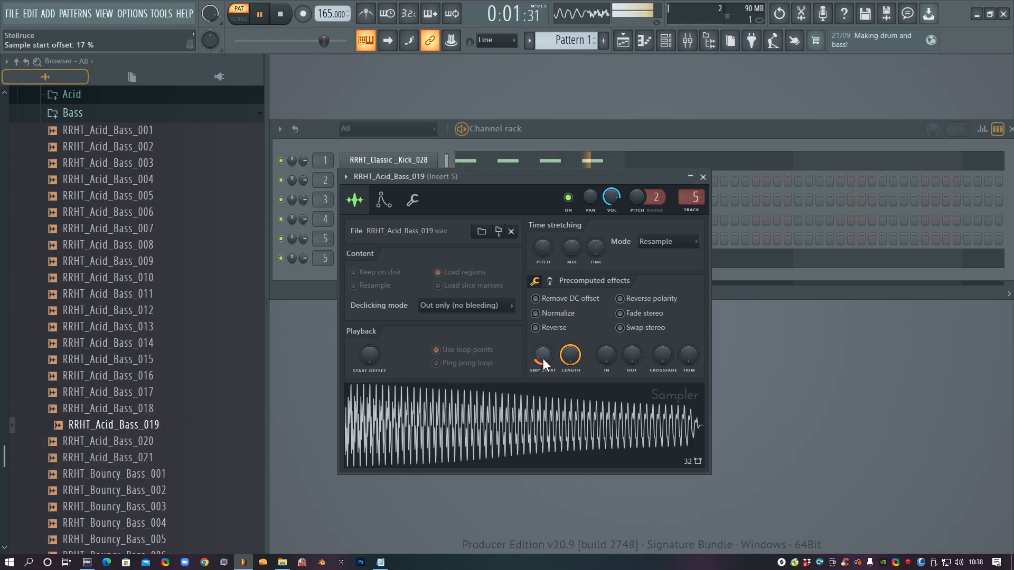
{"action": "scroll", "coordinate": [543, 355], "scroll_direction": "down", "scroll_amount": 2}
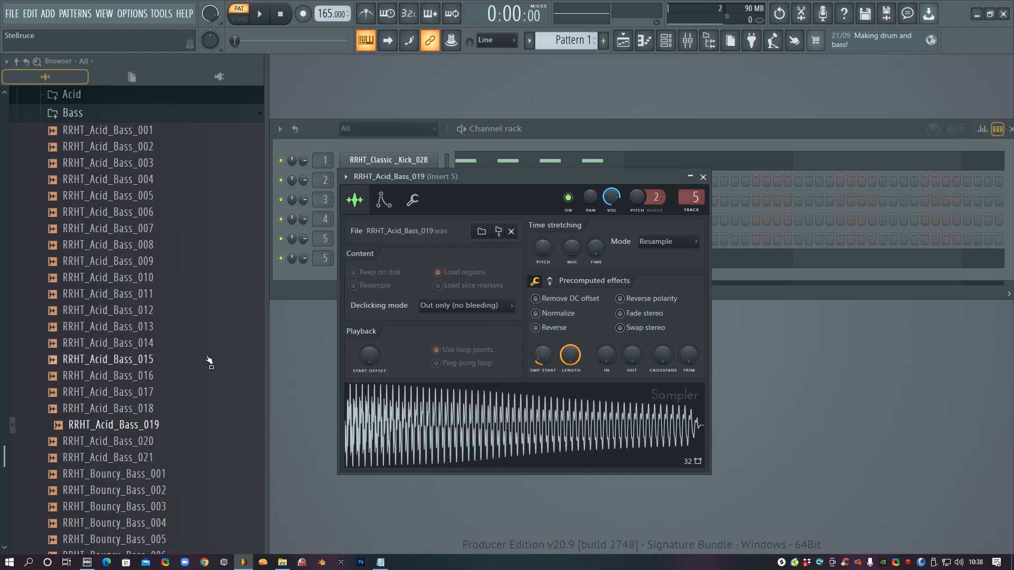
Collapse the Bass folder and look through the Kicks and Lead folders of the hard trance sample pack.
{"action": "left_click", "coordinate": [114, 119]}
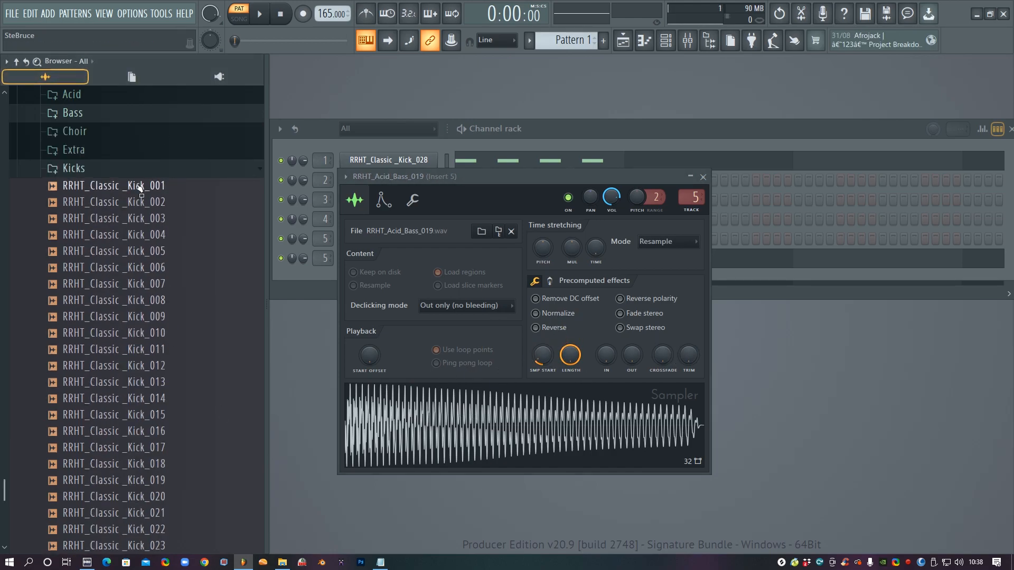
{"action": "left_click", "coordinate": [108, 170]}
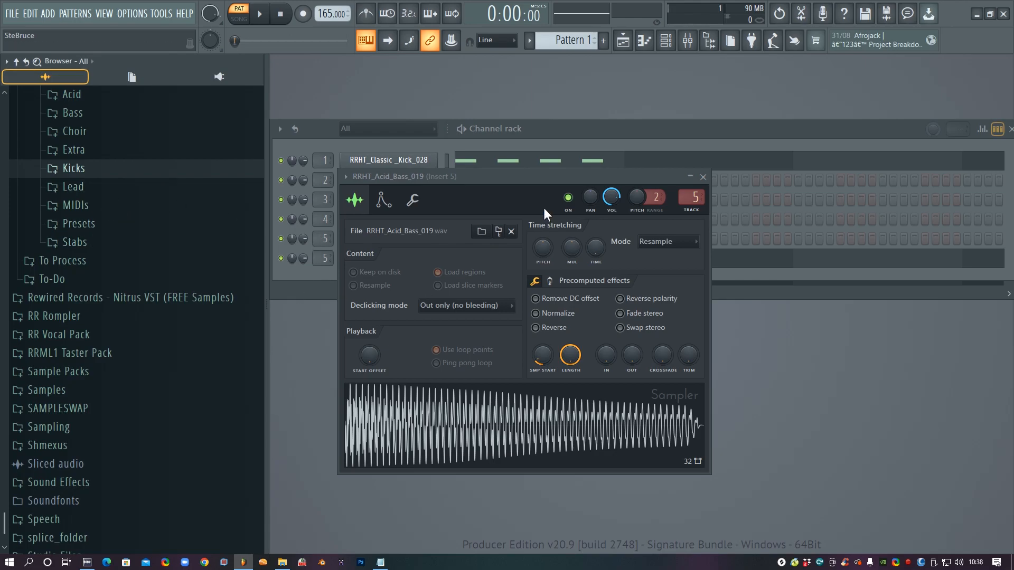
{"action": "left_click", "coordinate": [69, 188]}
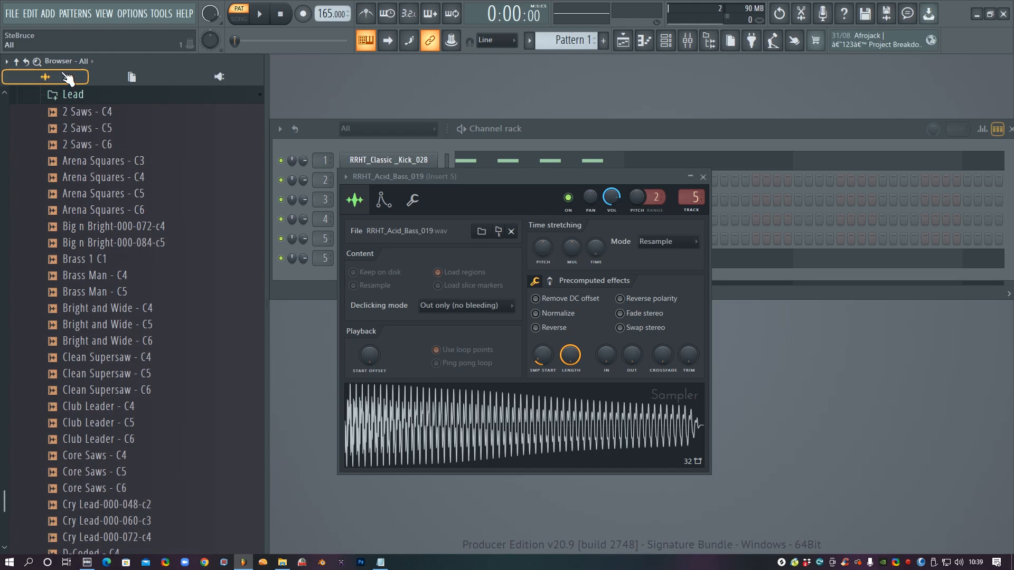
{"action": "left_click", "coordinate": [85, 96]}
{"action": "scroll", "coordinate": [103, 184], "scroll_direction": "up", "scroll_amount": 5}
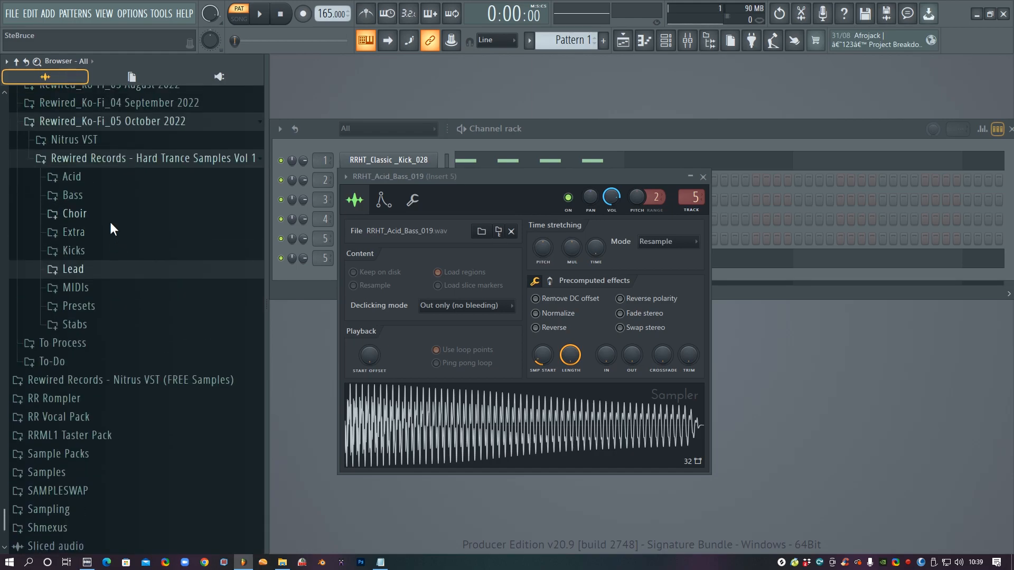
Expand the Choir folder of the hard trance sample pack and preview samples RRHT_Choir_006 through RRHT_Choir_009.
{"action": "left_click", "coordinate": [140, 241]}
{"action": "left_click", "coordinate": [147, 448]}
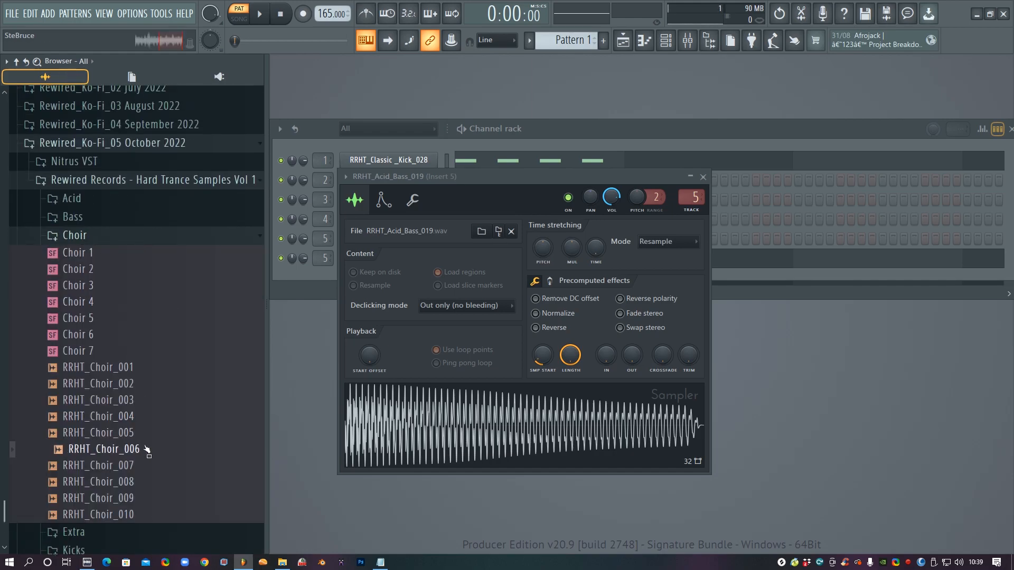
{"action": "left_click", "coordinate": [132, 467]}
{"action": "left_click", "coordinate": [129, 482]}
{"action": "left_click", "coordinate": [125, 497]}
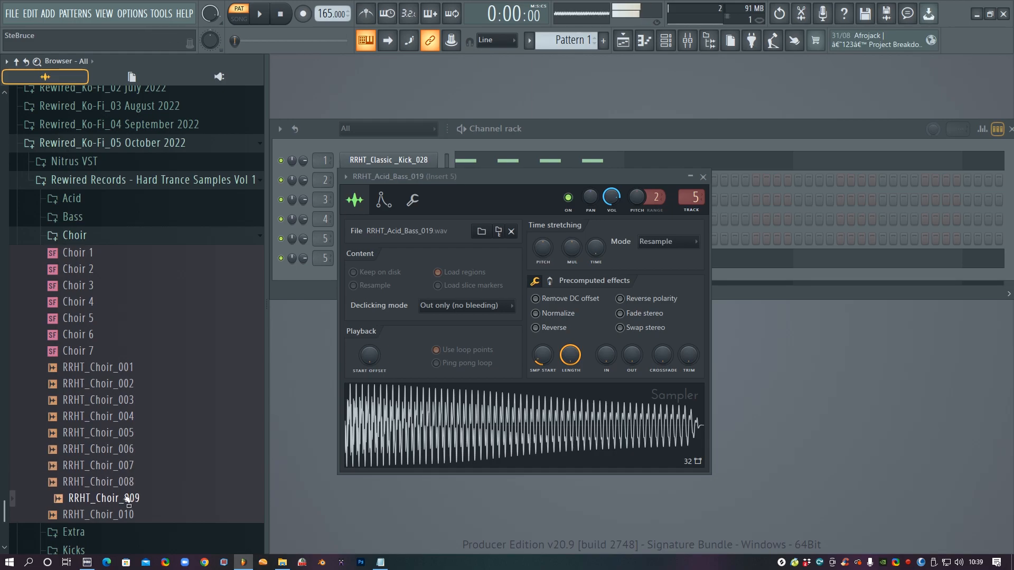
{"action": "left_click", "coordinate": [117, 465]}
Try RRHT_Choir_007 in the cloned channel, playing the pattern with a sample start offset of 15%.
{"action": "left_click_drag", "start_coordinate": [117, 467], "coordinate": [541, 404]}
{"action": "left_click_drag", "start_coordinate": [542, 355], "coordinate": [543, 380]}
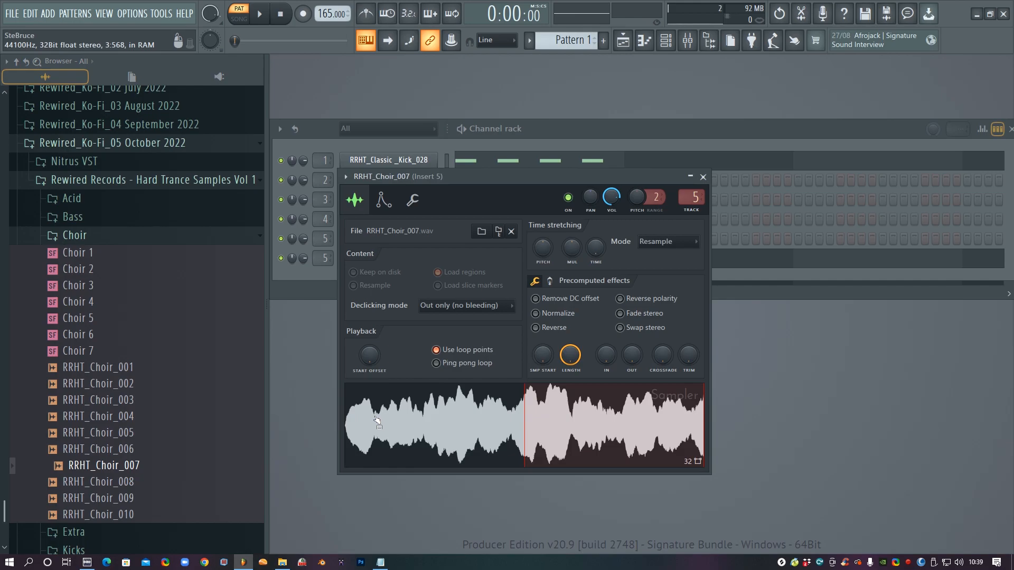
{"action": "key", "text": "space"}
{"action": "key", "text": "space"}
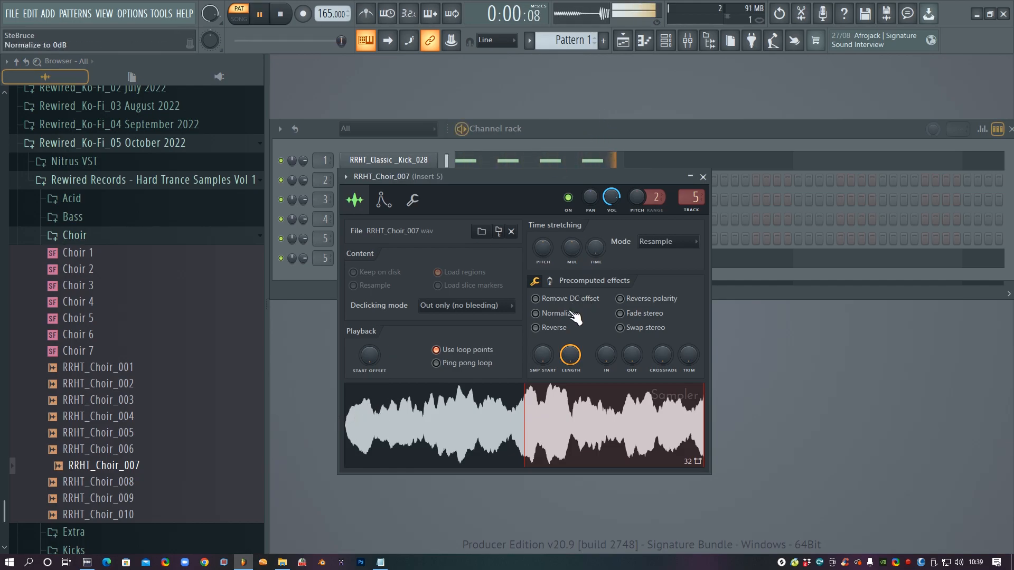
{"action": "mouse_move", "coordinate": [547, 357]}
{"action": "left_mouse_down"}
{"action": "mouse_move", "coordinate": [541, 340]}
{"action": "mouse_move", "coordinate": [540, 366]}
{"action": "mouse_move", "coordinate": [539, 353]}
{"action": "left_mouse_up"}
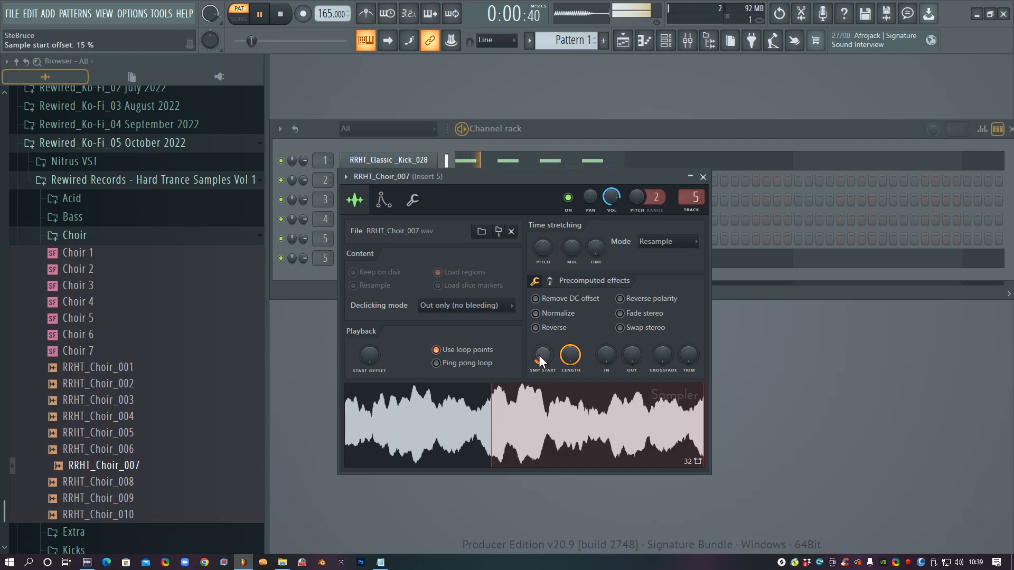
{"action": "key", "text": "space"}
Try RRHT_Choir_010 and RRHT_Choir_001 in the cloned channel during playback, giving RRHT_Choir_001 a sample start offset of 6%.
{"action": "left_click", "coordinate": [116, 399]}
{"action": "left_click", "coordinate": [133, 515]}
{"action": "left_click_drag", "start_coordinate": [133, 514], "coordinate": [551, 411]}
{"action": "key", "text": "space"}
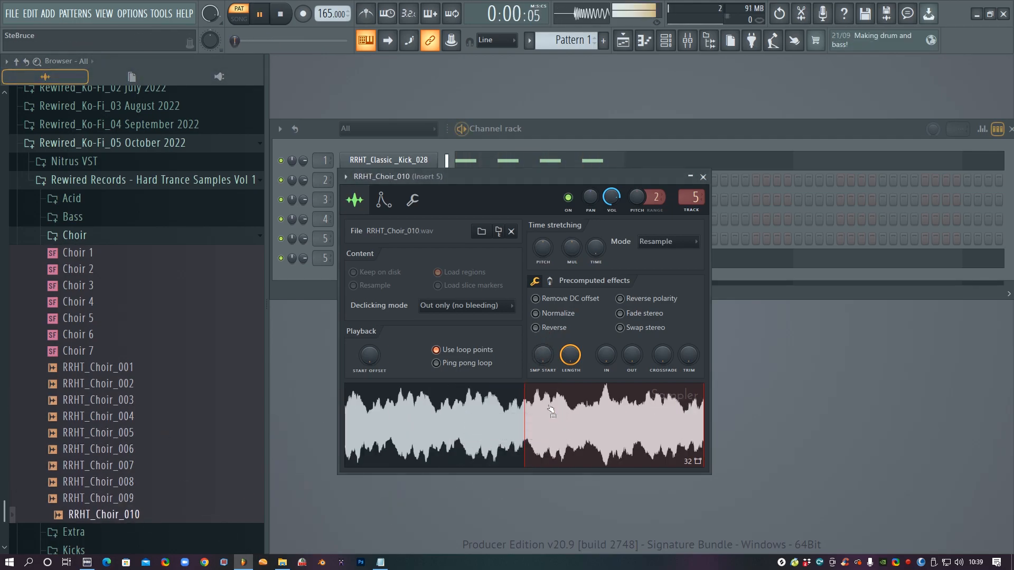
{"action": "left_click_drag", "start_coordinate": [546, 362], "coordinate": [536, 341]}
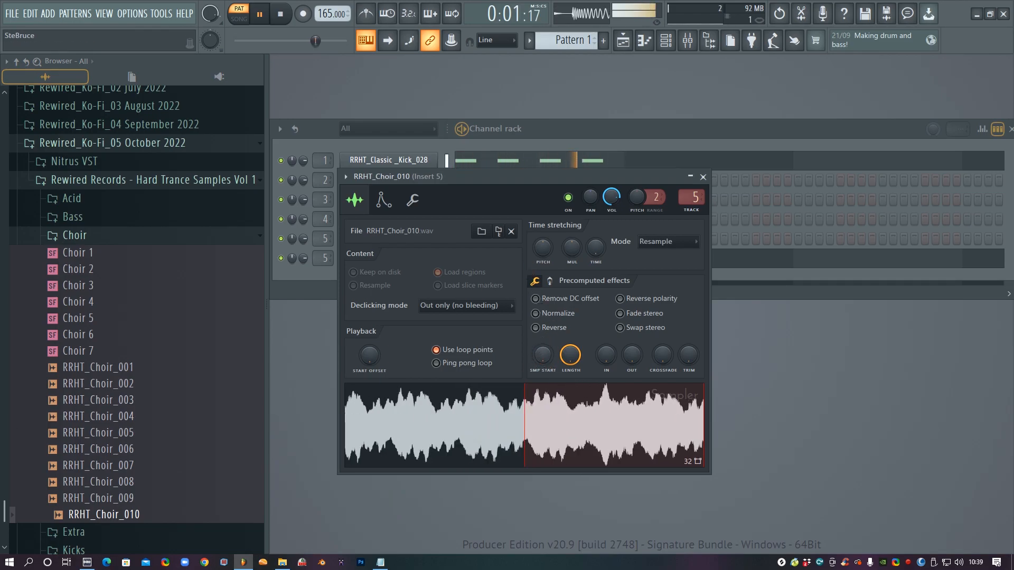
{"action": "left_click_drag", "start_coordinate": [98, 367], "coordinate": [491, 417]}
{"action": "left_click_drag", "start_coordinate": [546, 362], "coordinate": [542, 353]}
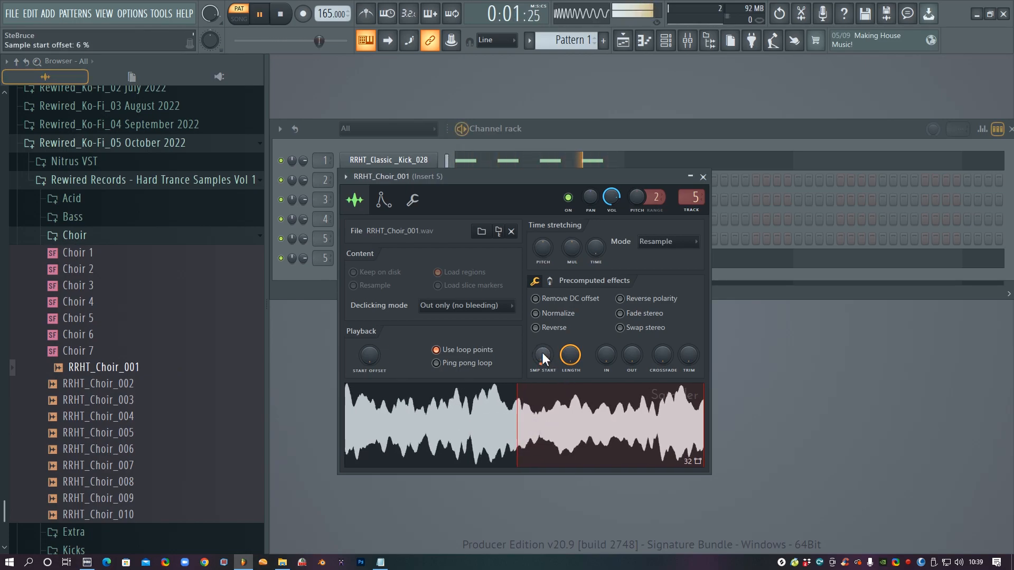
Try RRHT_Choir_003 in the cloned channel with sample start offsets of 9%, 0% and 34%.
{"action": "left_click_drag", "start_coordinate": [97, 399], "coordinate": [572, 404]}
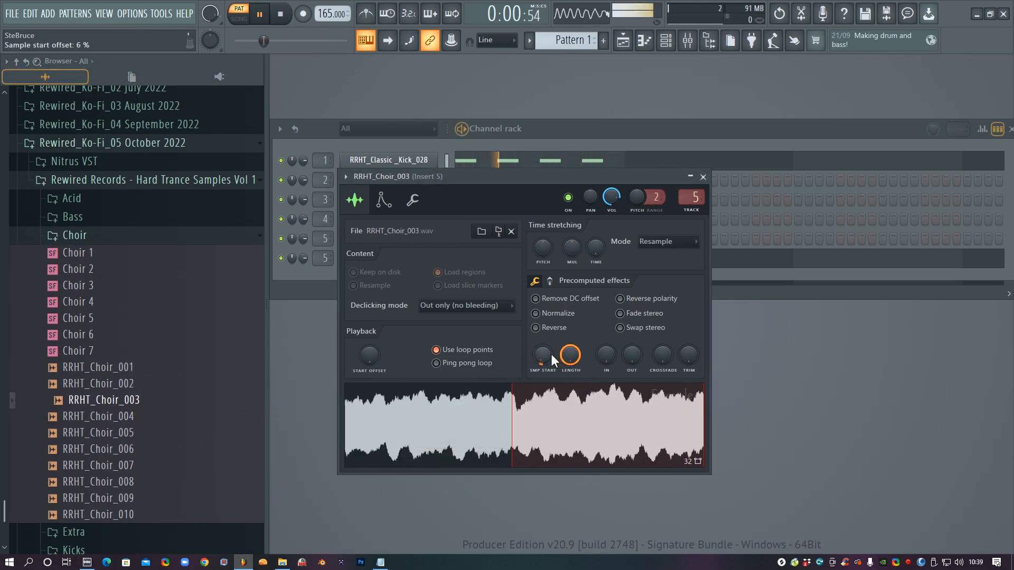
{"action": "scroll", "coordinate": [542, 353], "scroll_direction": "up", "scroll_amount": 3}
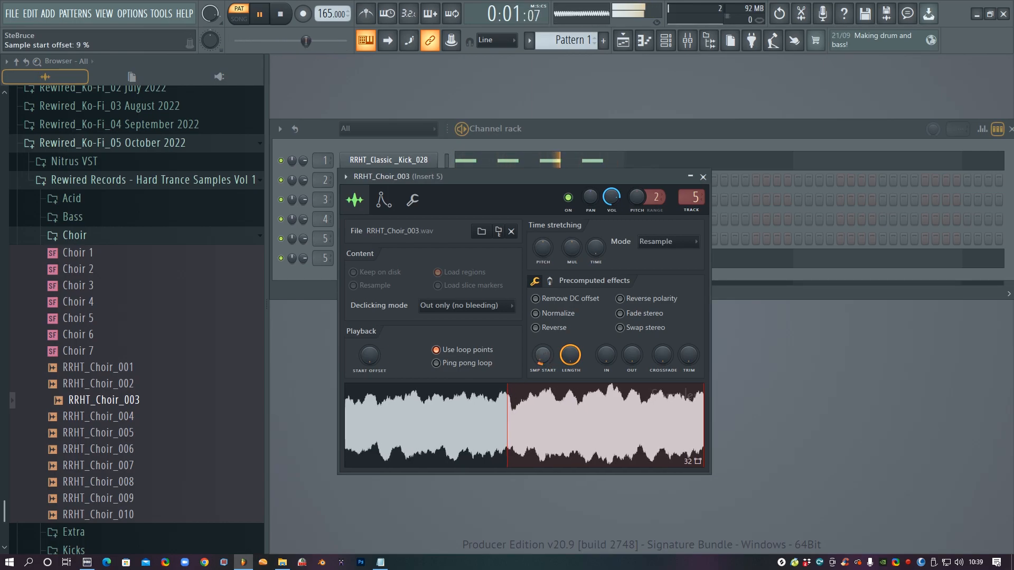
{"action": "scroll", "coordinate": [542, 354], "scroll_direction": "down", "scroll_amount": 9}
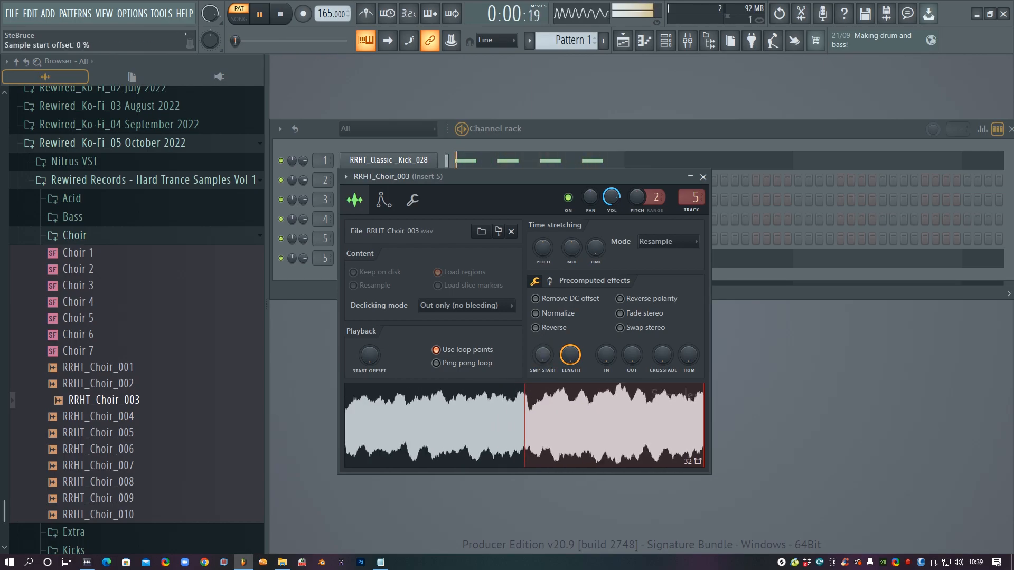
{"action": "scroll", "coordinate": [543, 355], "scroll_direction": "up", "scroll_amount": 3}
{"action": "key", "text": "space"}
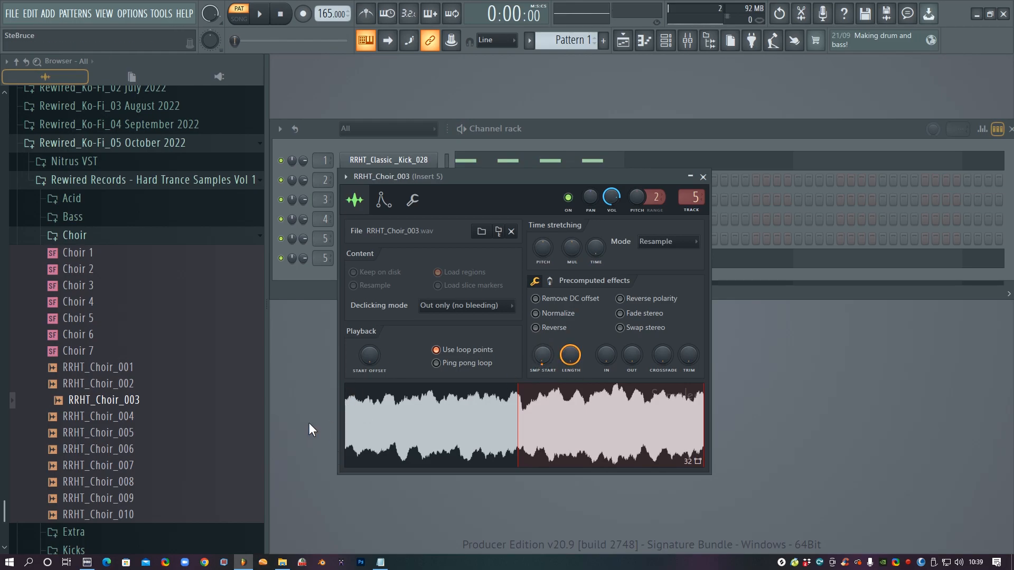
{"action": "scroll", "coordinate": [538, 349], "scroll_direction": "down", "scroll_amount": 3}
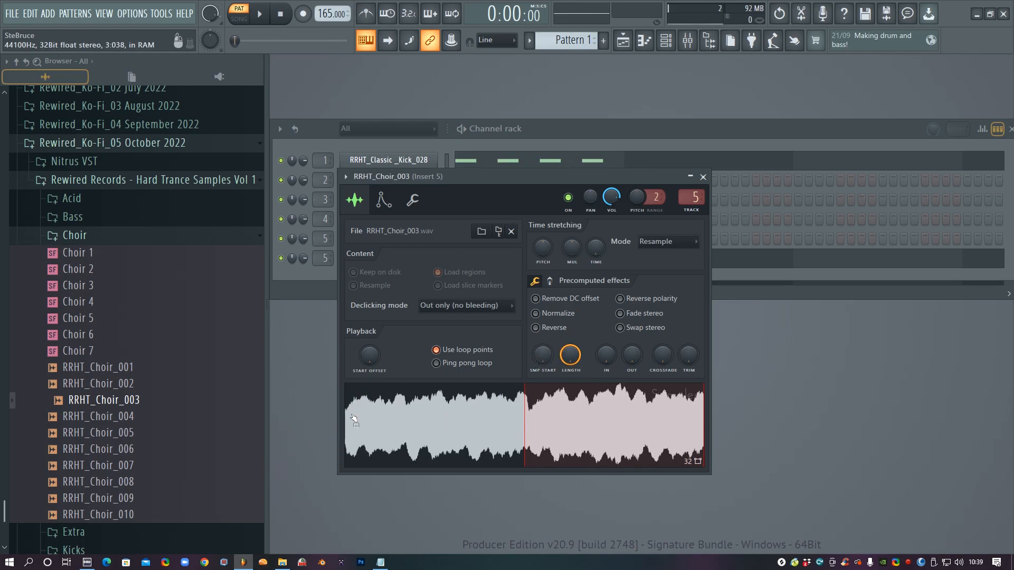
{"action": "left_click_drag", "start_coordinate": [343, 397], "coordinate": [569, 357]}
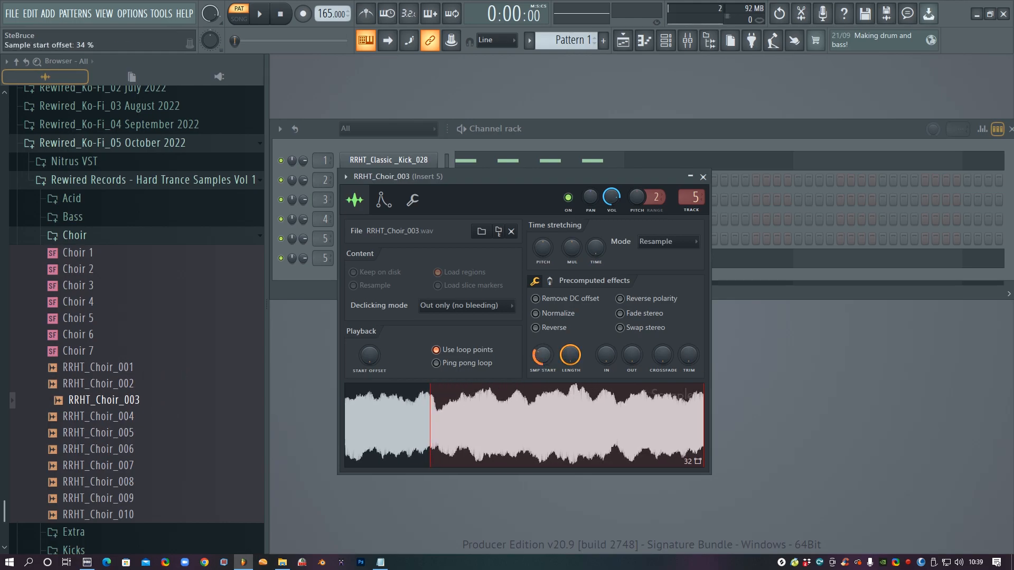
Copy the choir channel's off-beat notes into the RRHT_Acid_Bass_017 channel.
{"action": "left_click", "coordinate": [286, 259]}
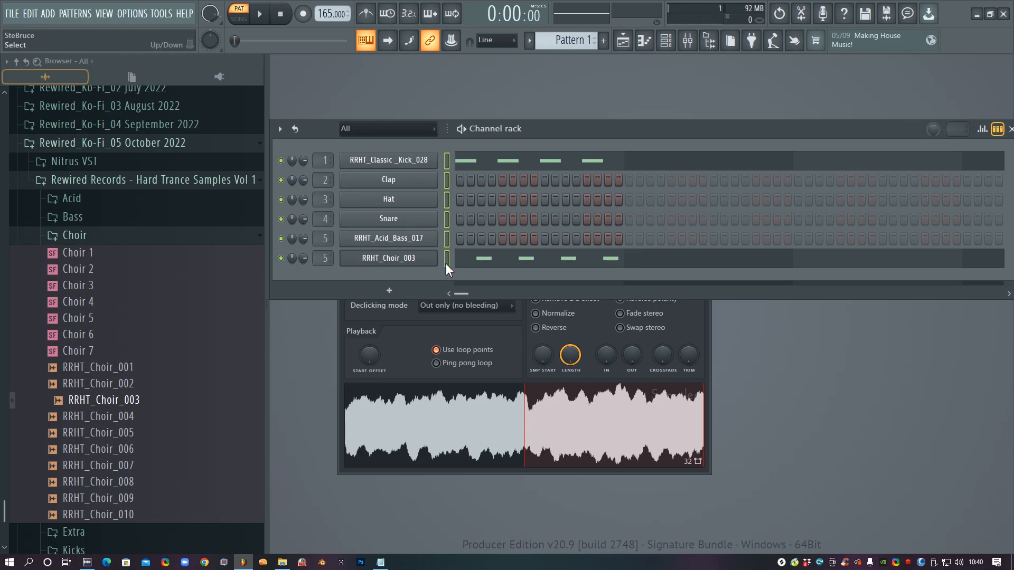
{"action": "left_click", "coordinate": [446, 242]}
{"action": "key", "text": "ctrl+v"}
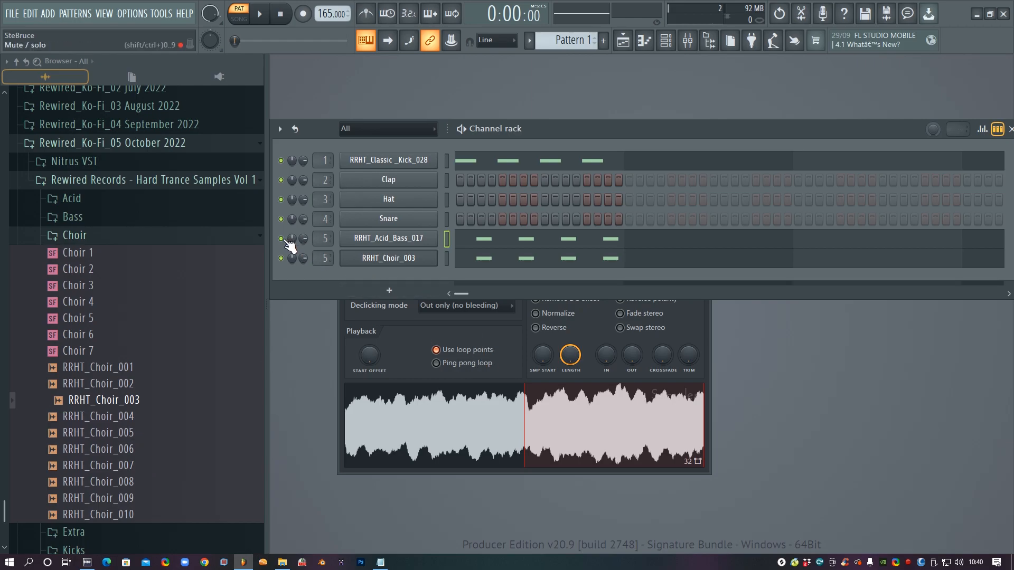
Play the choir alone with the kick and acid bass muted, and preview samples RRHT_Choir_006 through RRHT_Choir_010.
{"action": "left_click", "coordinate": [281, 161]}
{"action": "key", "text": "space"}
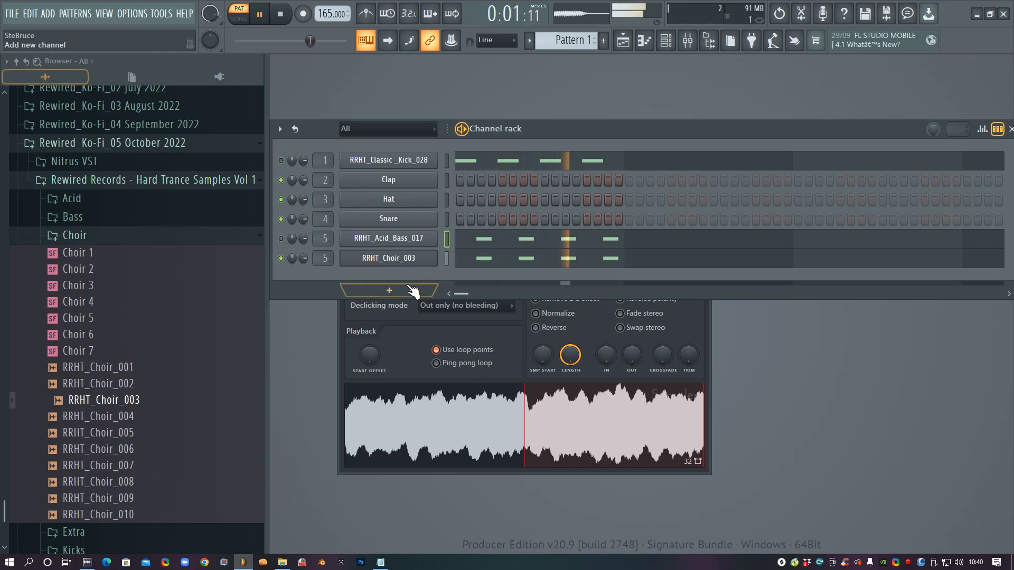
{"action": "left_click", "coordinate": [124, 449]}
{"action": "left_click", "coordinate": [128, 482]}
{"action": "left_click", "coordinate": [129, 499]}
{"action": "left_click", "coordinate": [127, 466]}
{"action": "left_click", "coordinate": [133, 515]}
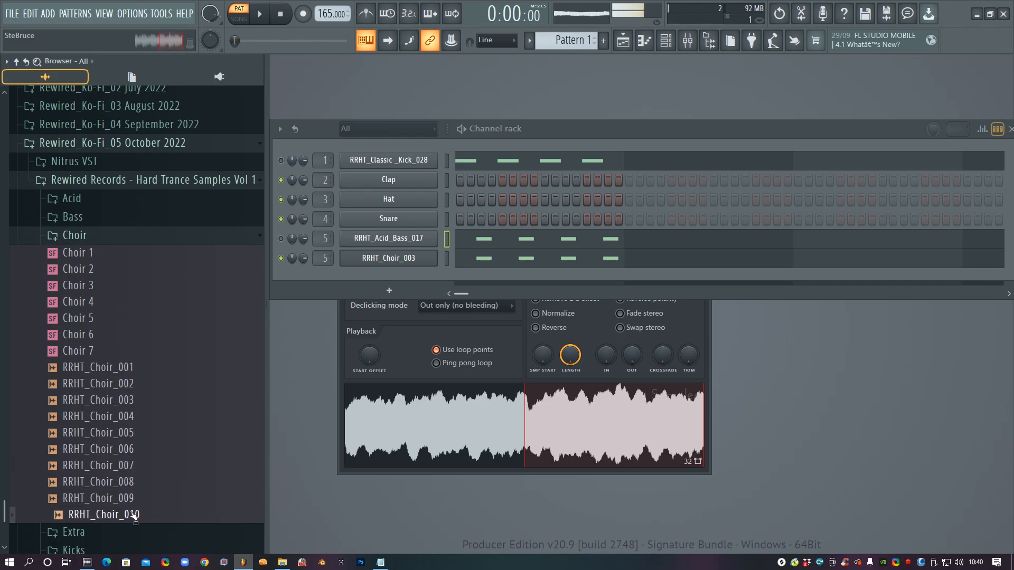
{"action": "left_click", "coordinate": [131, 502]}
Try RRHT_Choir_009 in the choir channel, and replace it with RRHT_Choir_010 while playing the pattern.
{"action": "left_click_drag", "start_coordinate": [130, 508], "coordinate": [394, 255]}
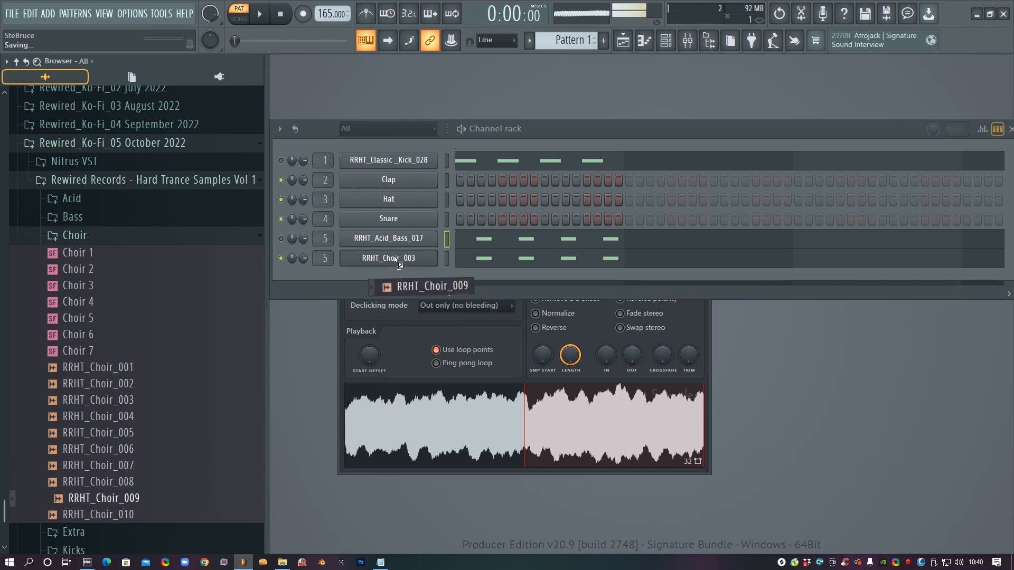
{"action": "key", "text": "space"}
{"action": "left_click_drag", "start_coordinate": [106, 515], "coordinate": [403, 258]}
{"action": "key", "text": "space"}
Compare the pattern with the choir channel muted and unmuted, and route that channel to mixer track 6.
{"action": "left_click", "coordinate": [280, 258]}
{"action": "key", "text": "space"}
{"action": "left_click", "coordinate": [281, 258]}
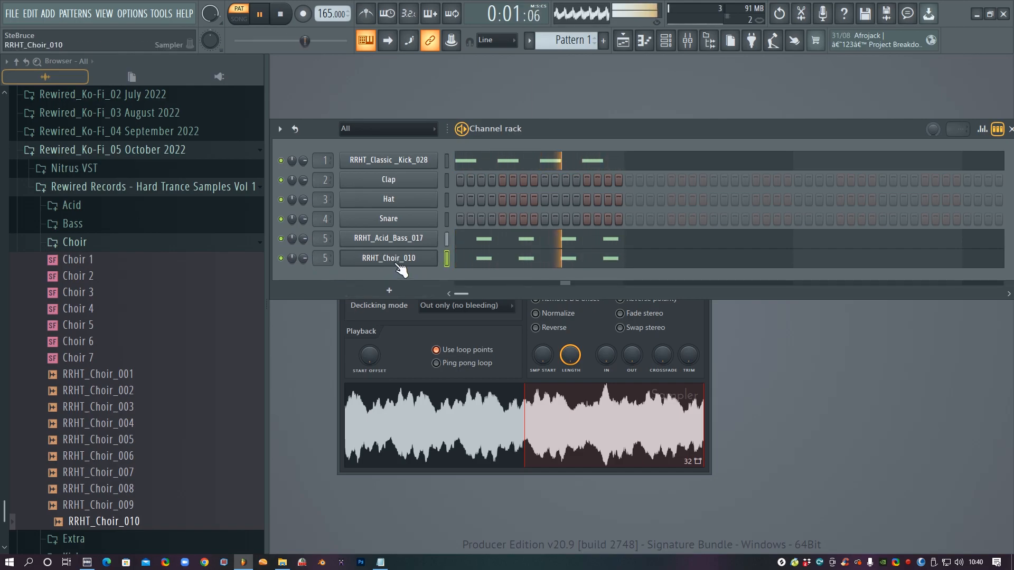
{"action": "key", "text": "space"}
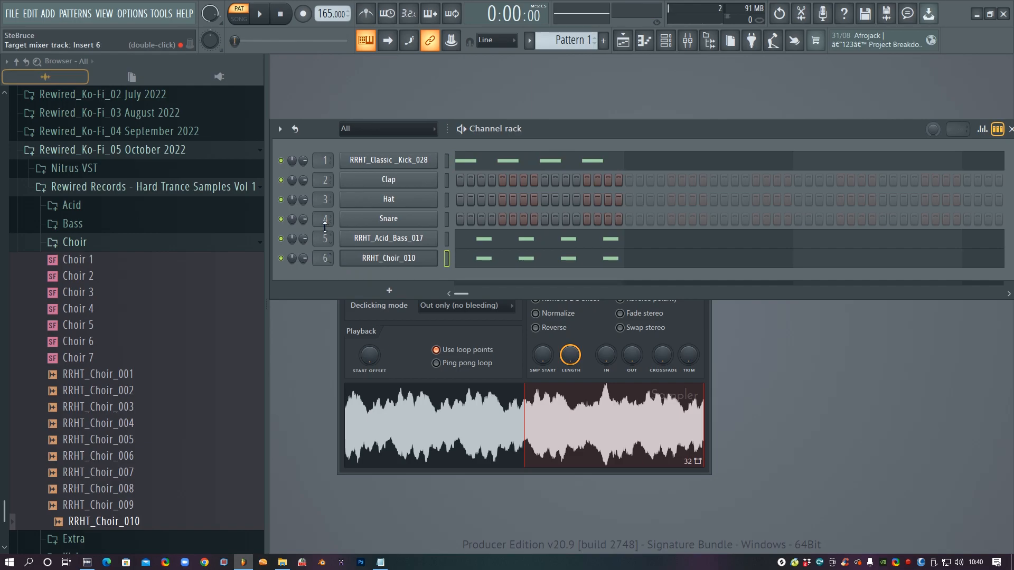
Play the pattern with the choir's sampler open, and add Fruity Reeverb 2 to the first effect slot of Insert 6.
{"action": "left_click", "coordinate": [394, 258]}
{"action": "left_click", "coordinate": [396, 258]}
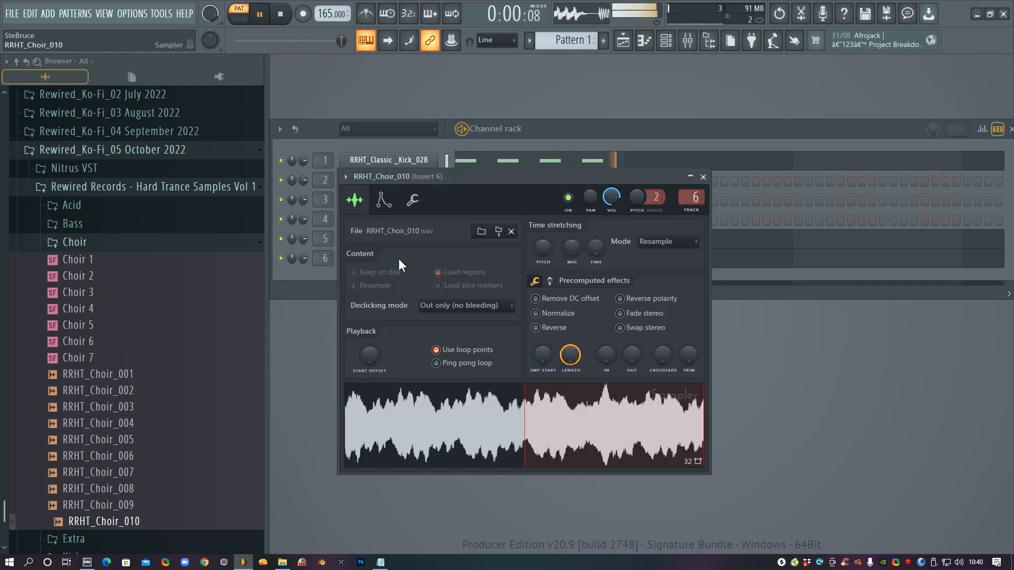
{"action": "key", "text": "space"}
{"action": "left_click", "coordinate": [687, 41]}
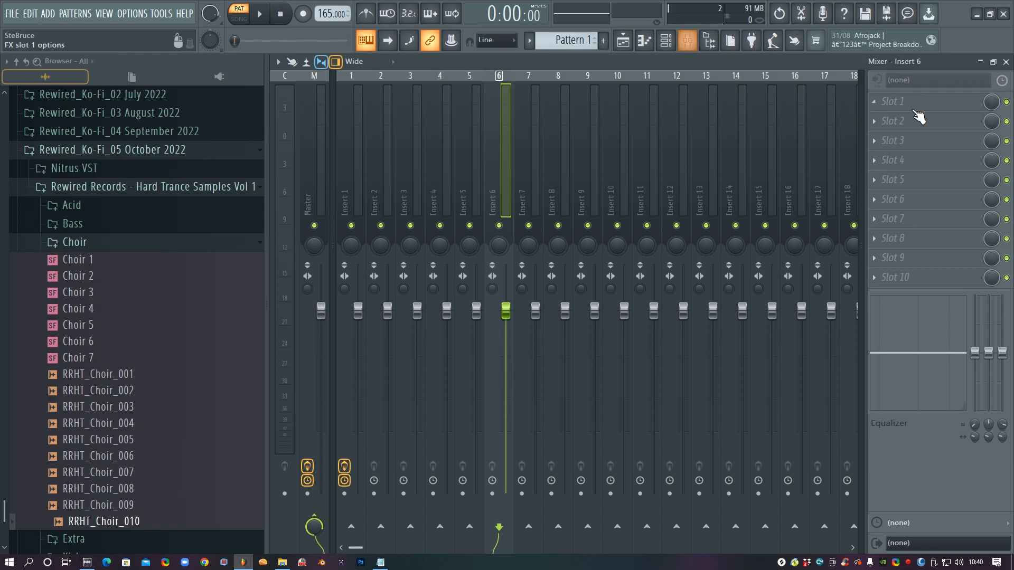
{"action": "left_click", "coordinate": [880, 100]}
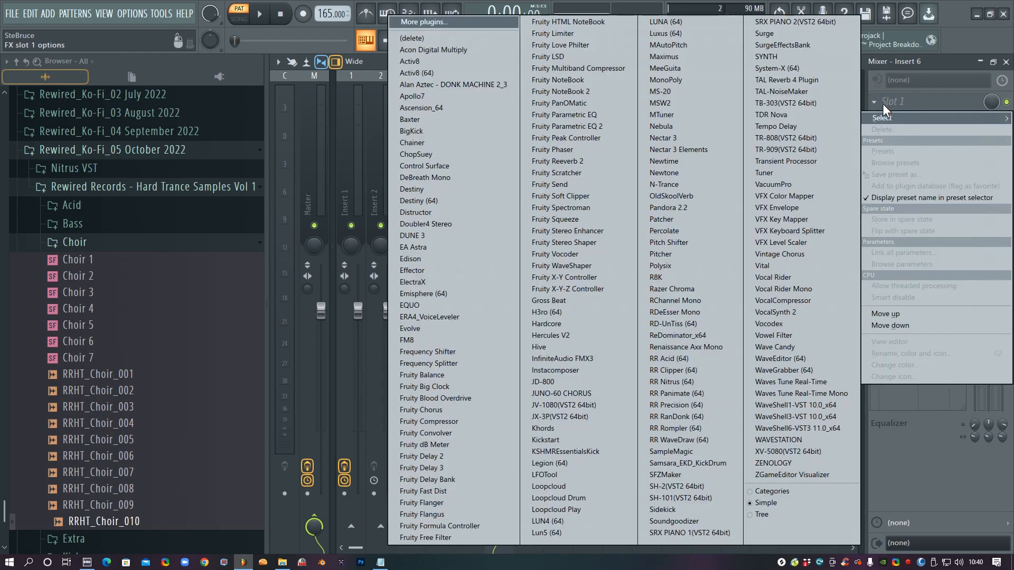
{"action": "left_click", "coordinate": [580, 160]}
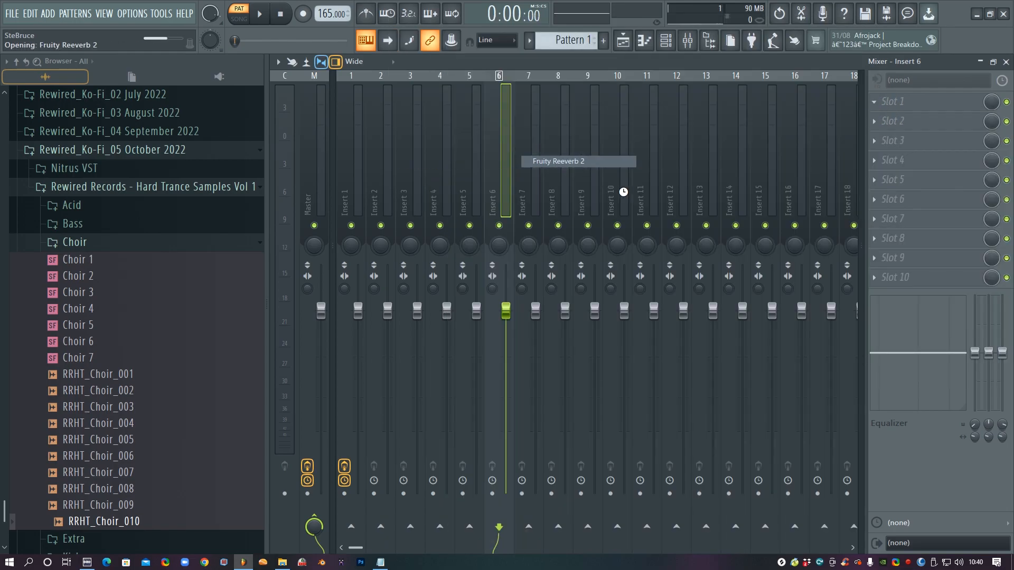
Raise the low cut of Fruity Reeverb 2 on the choir, playing the pattern before and after the change.
{"action": "key", "text": "space"}
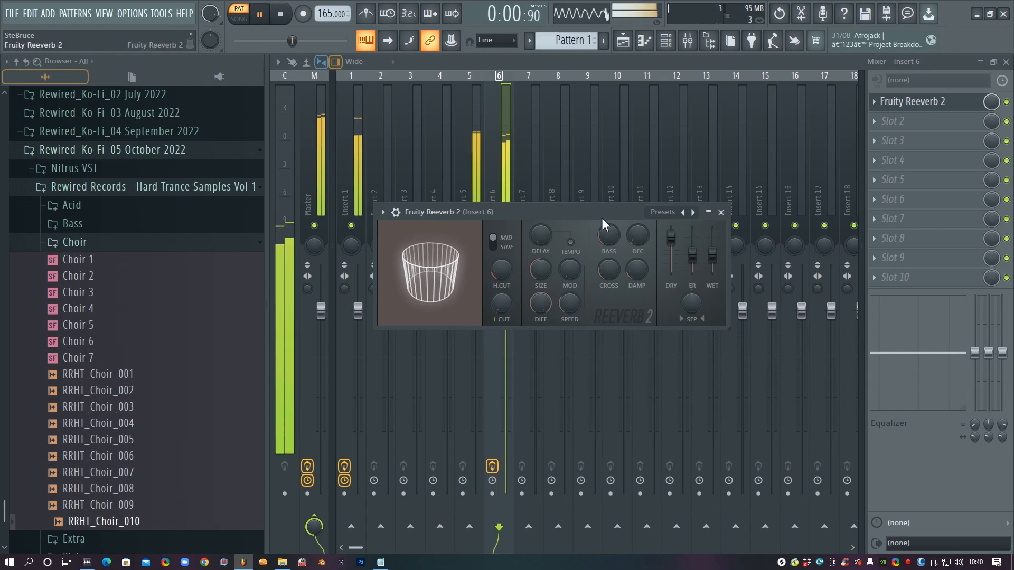
{"action": "key", "text": "space"}
{"action": "left_click_drag", "start_coordinate": [492, 308], "coordinate": [492, 289]}
{"action": "key", "text": "space"}
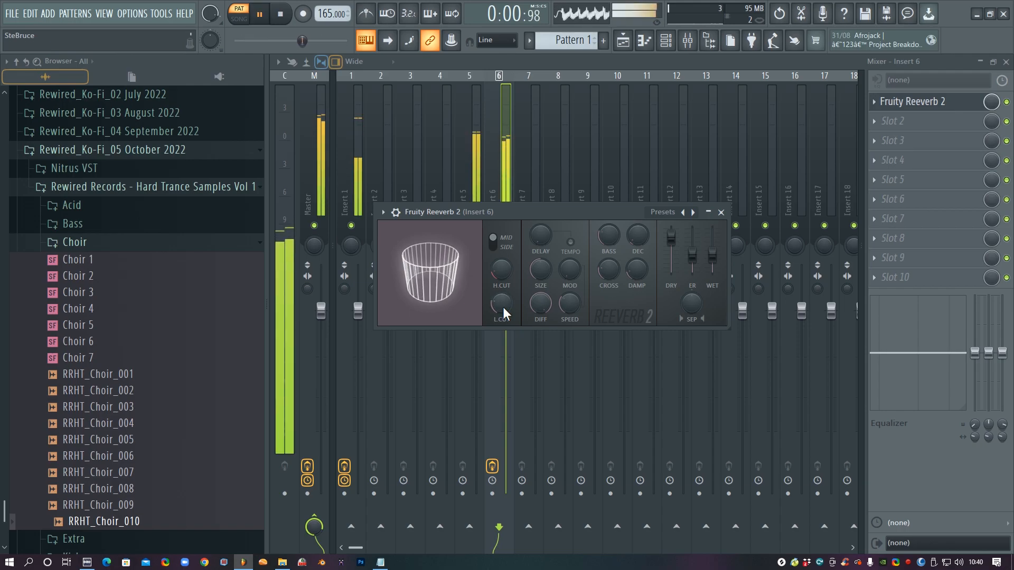
{"action": "key", "text": "space"}
Add Fruity Delay Bank to the second effect slot of Insert 6 and play the pattern.
{"action": "left_click", "coordinate": [874, 121]}
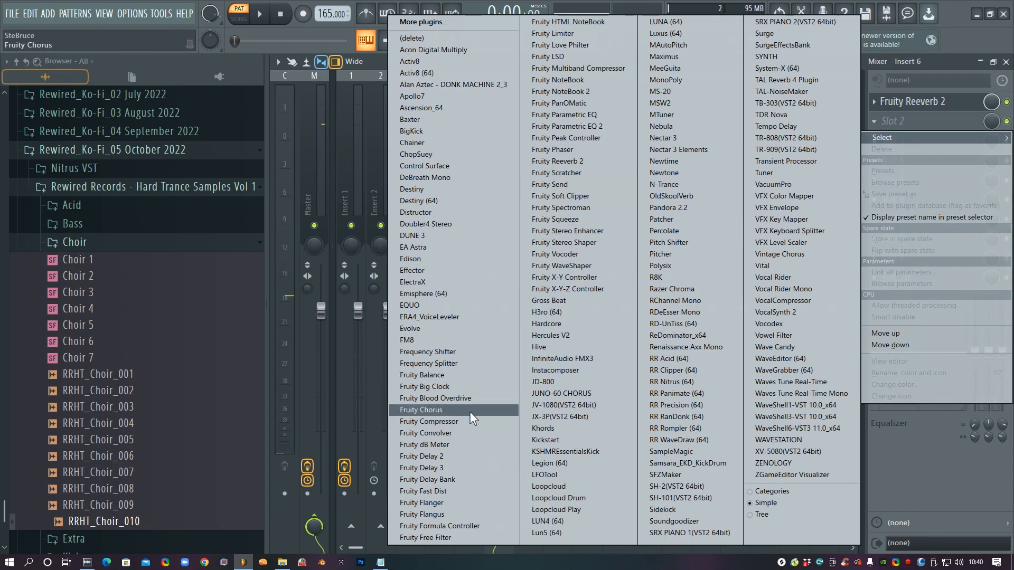
{"action": "left_click", "coordinate": [439, 479]}
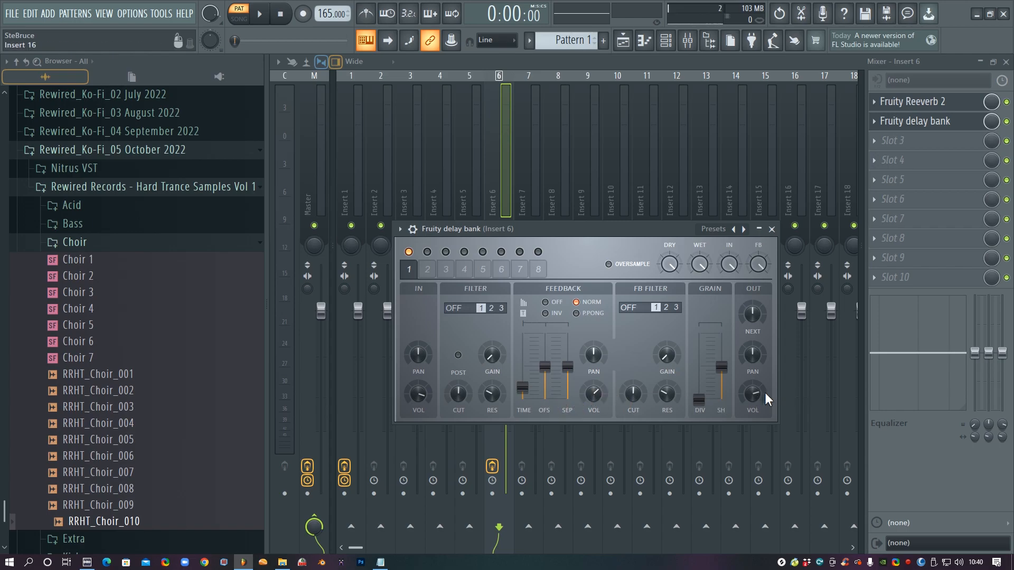
{"action": "key", "text": "space"}
{"action": "key", "text": "space"}
Add Fruity Parametric EQ 2 to the third effect slot of Insert 6 and make band 1 a high pass at about 338 Hz.
{"action": "left_click", "coordinate": [876, 151]}
{"action": "left_click", "coordinate": [520, 68]}
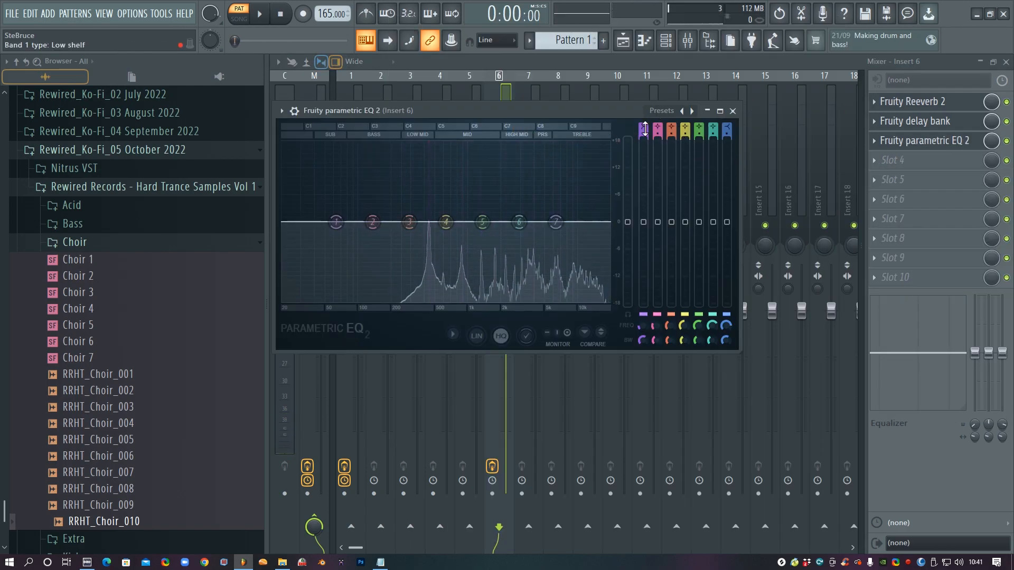
{"action": "scroll", "coordinate": [643, 129], "scroll_direction": "down", "scroll_amount": 3}
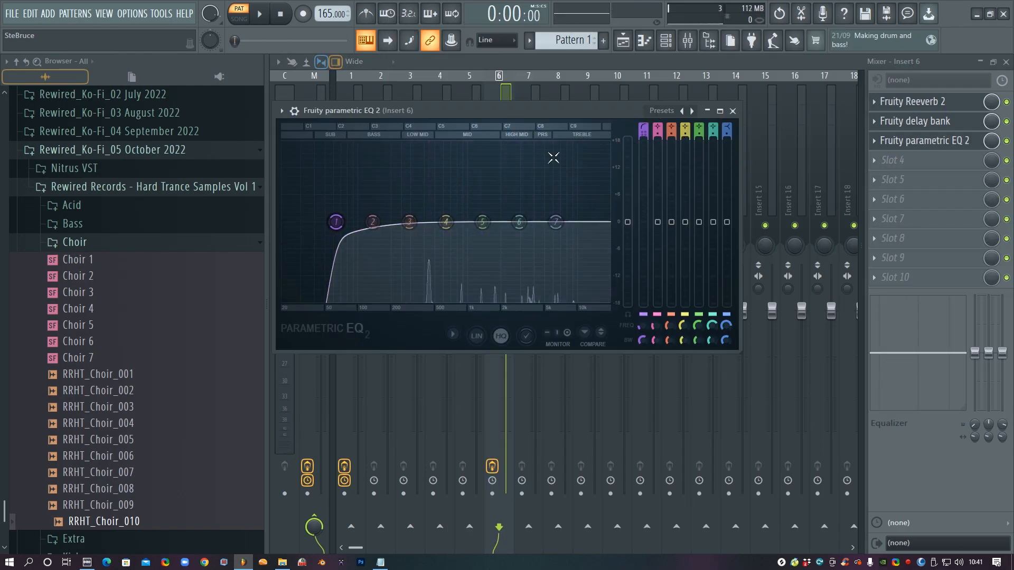
{"action": "key", "text": "space"}
{"action": "left_click_drag", "start_coordinate": [336, 221], "coordinate": [415, 222]}
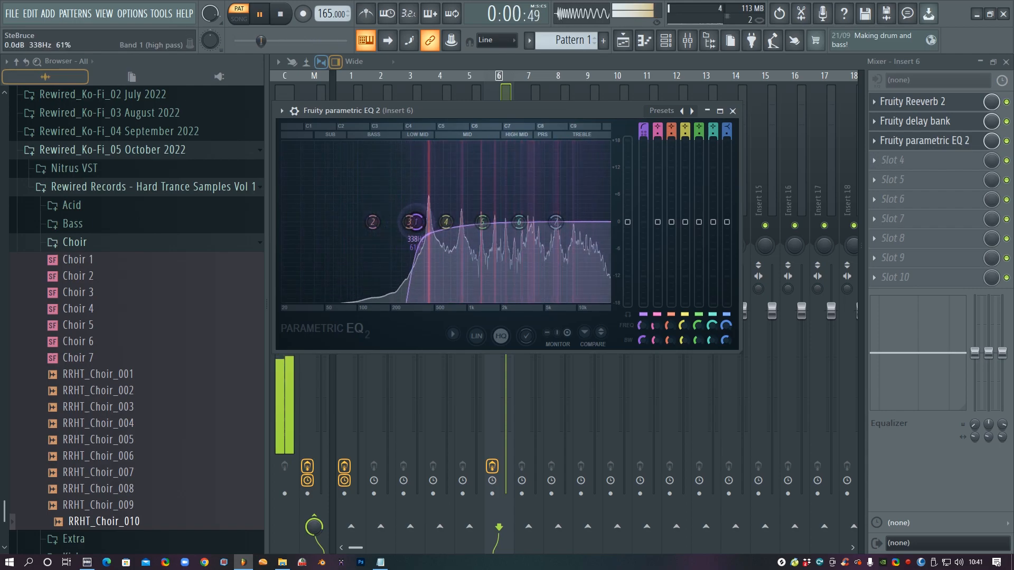
{"action": "left_click", "coordinate": [924, 140]}
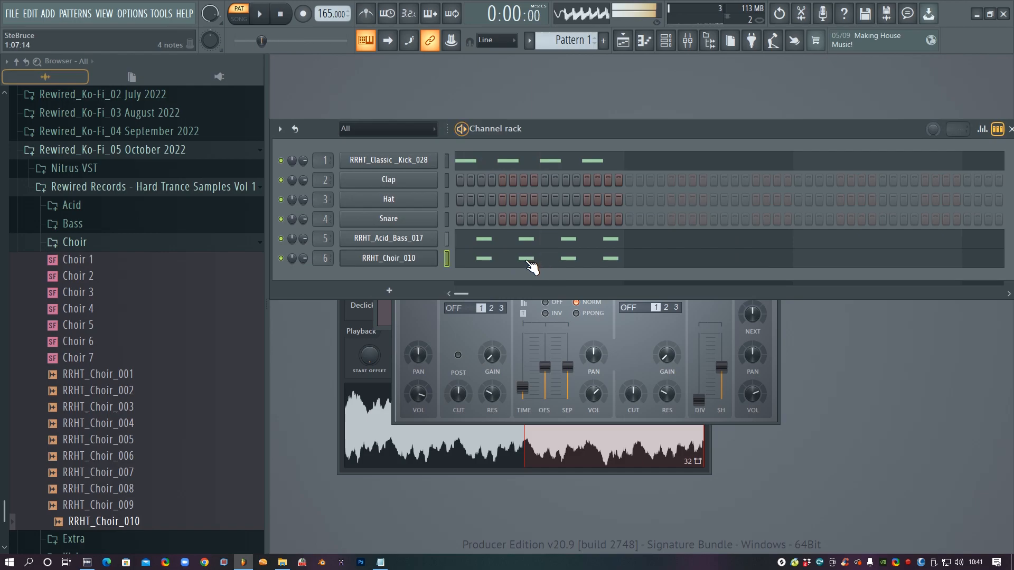
Open the choir channel's piano roll and audition the notes just below A4.
{"action": "left_click", "coordinate": [532, 261]}
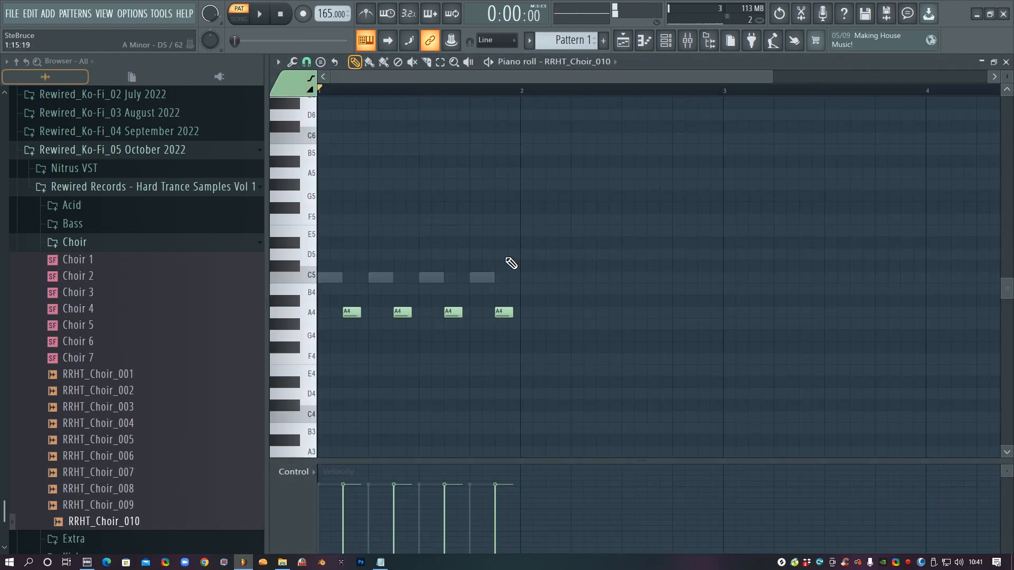
{"action": "left_click", "coordinate": [299, 328]}
{"action": "left_click", "coordinate": [295, 340]}
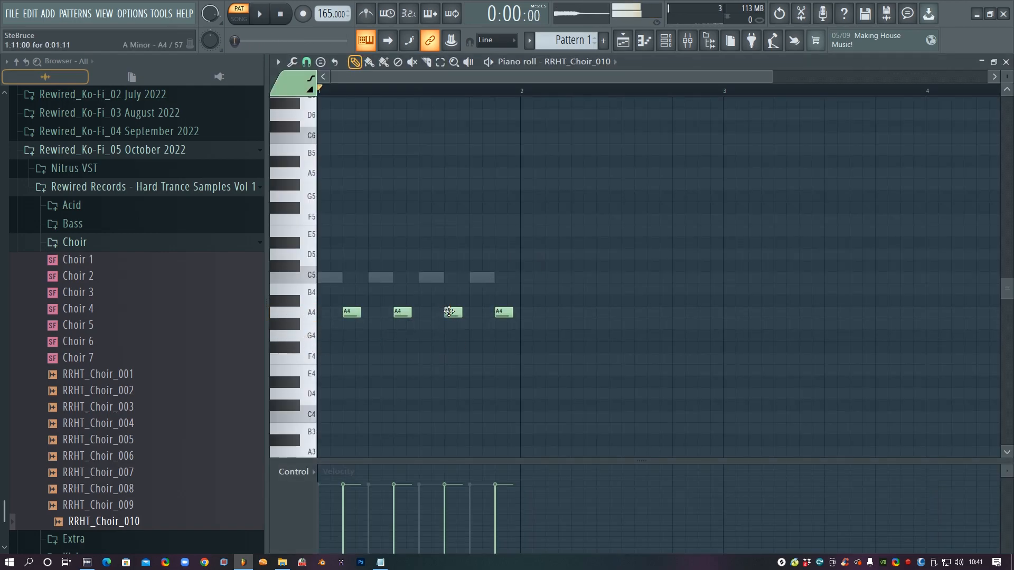
Try an extra G4 choir note just before the last A4 while the pattern plays, and delete it.
{"action": "key", "text": "space"}
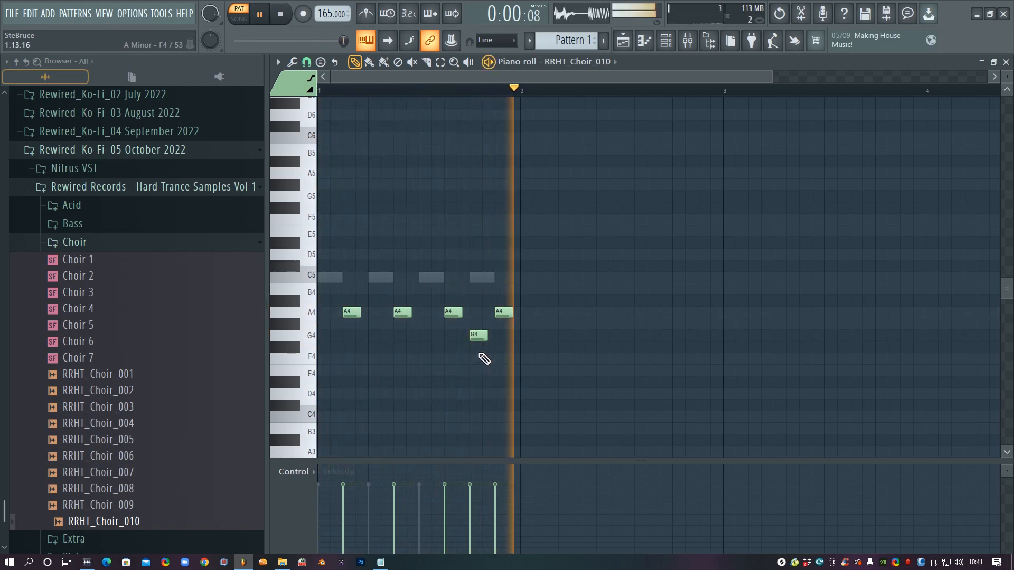
{"action": "right_click", "coordinate": [479, 336]}
{"action": "key", "text": "space"}
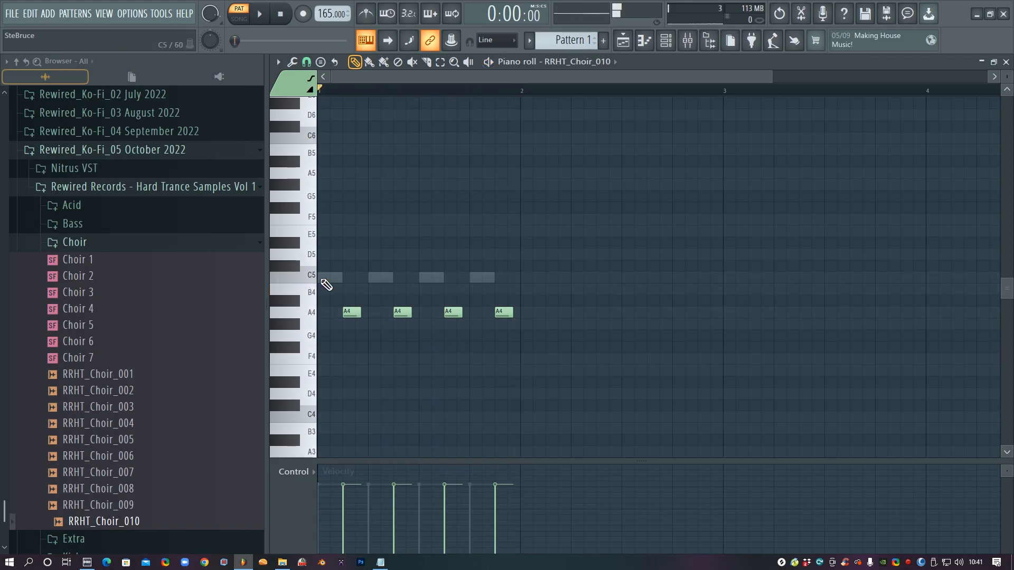
Add a C5 choir note above each of the four A4 notes and play the pattern.
{"action": "left_click_drag", "start_coordinate": [409, 276], "coordinate": [396, 276]}
{"action": "left_click", "coordinate": [449, 278]}
{"action": "key", "text": "space"}
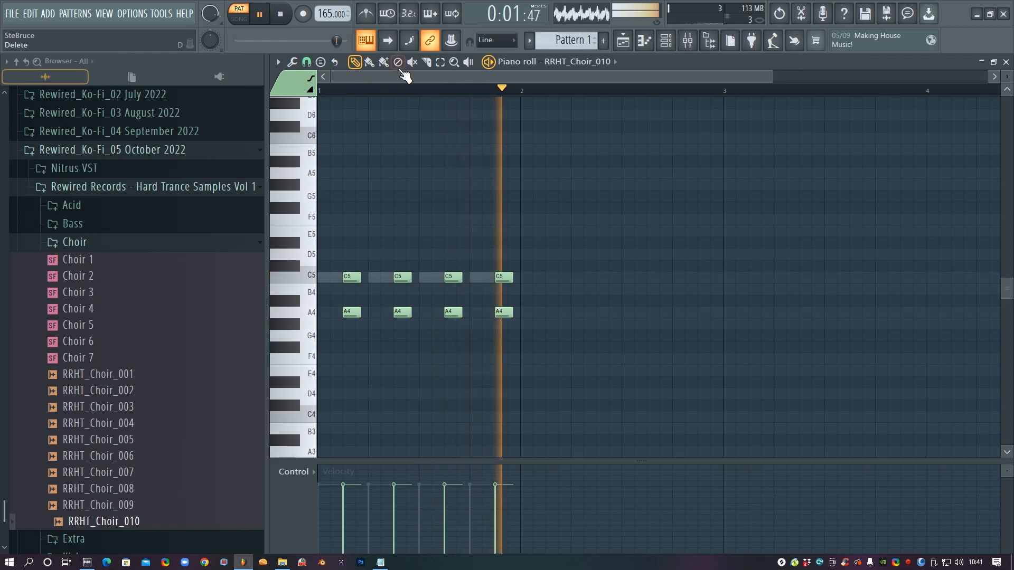
{"action": "key", "text": "space"}
Select the four C5 choir notes and compare them at B4 and C5 while the pattern plays, leaving them at C5.
{"action": "left_click_drag", "start_coordinate": [538, 253], "coordinate": [302, 296]}
{"action": "key", "text": "Down"}
{"action": "key", "text": "space"}
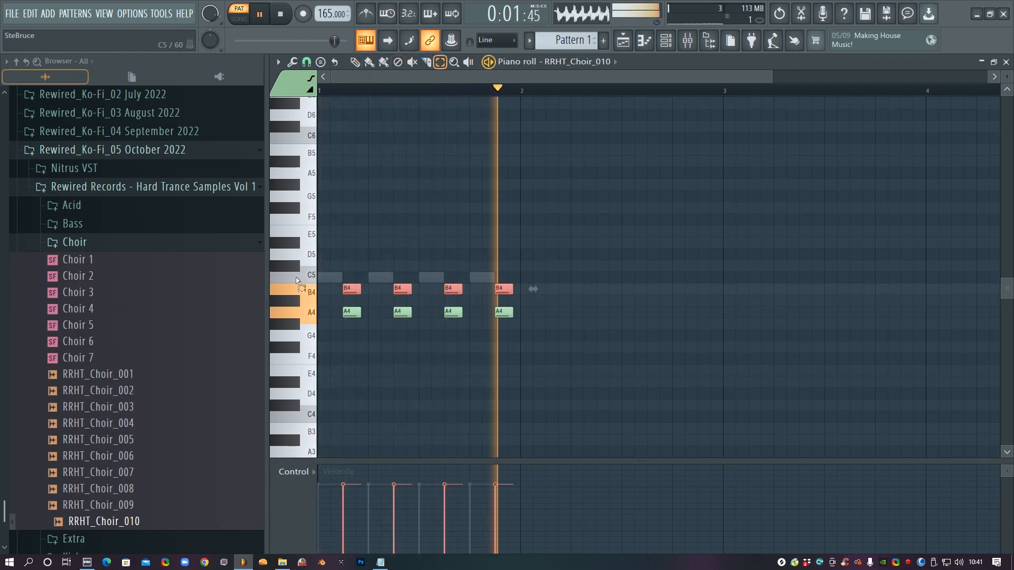
{"action": "key", "text": "Up"}
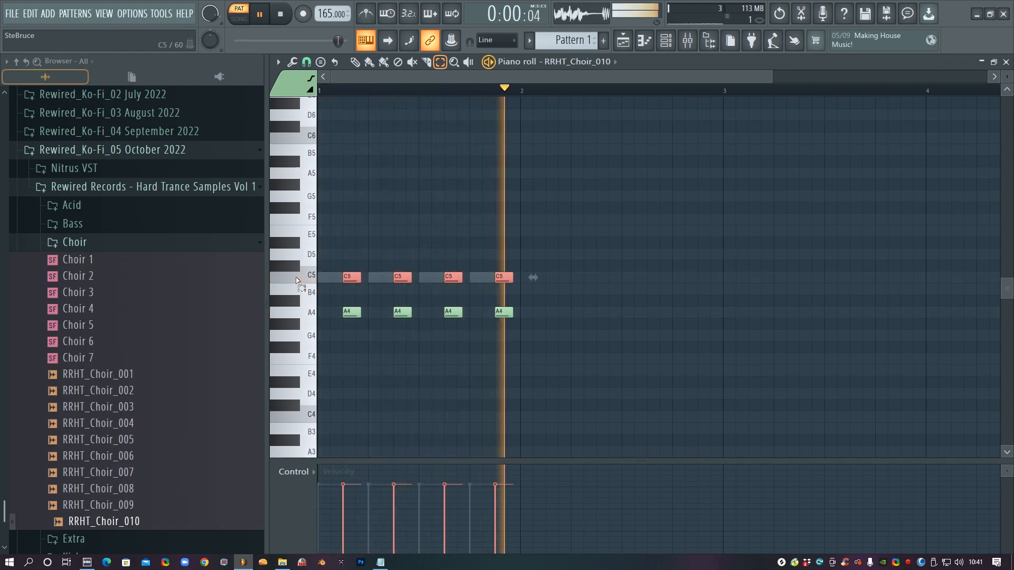
{"action": "key", "text": "Down"}
{"action": "key", "text": "Up"}
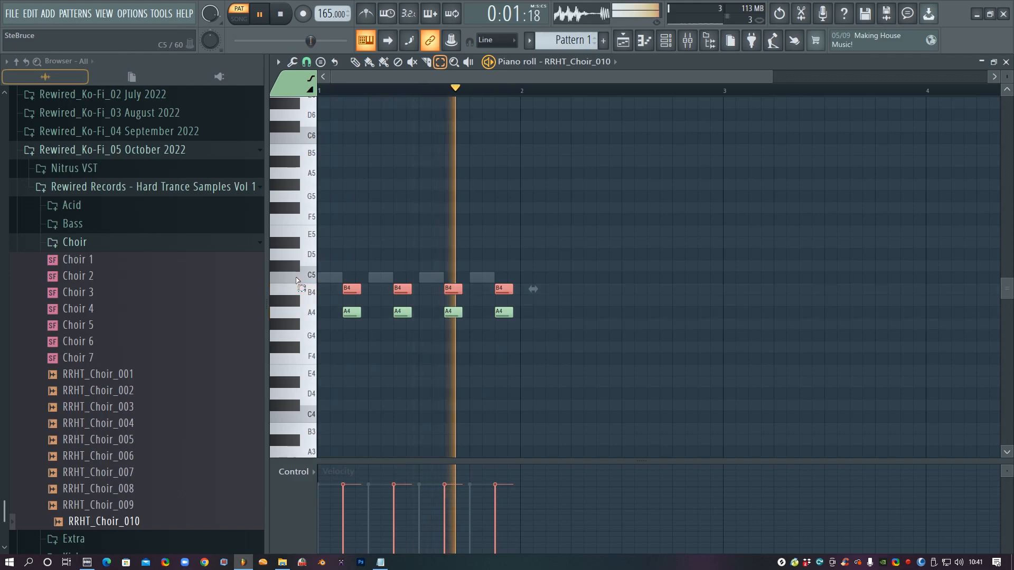
{"action": "key", "text": "shift+Up"}
{"action": "key", "text": "space"}
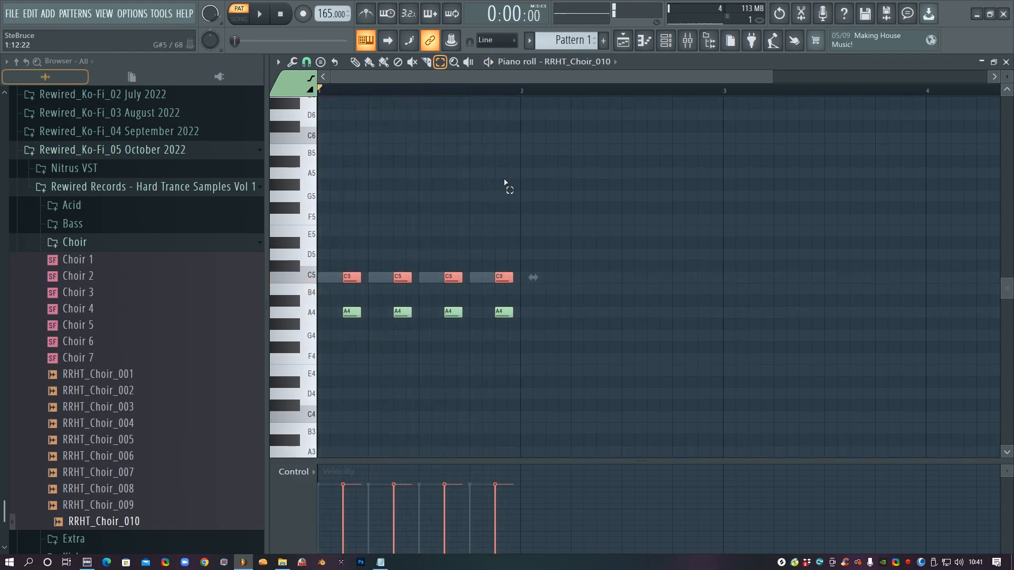
Close the piano roll, browse to the Drums folder of Rewired Records - 90s Dance, and audition 90s Clap 9.
{"action": "left_click", "coordinate": [1005, 62]}
{"action": "left_click", "coordinate": [74, 242]}
{"action": "scroll", "coordinate": [220, 328], "scroll_direction": "up", "scroll_amount": 4}
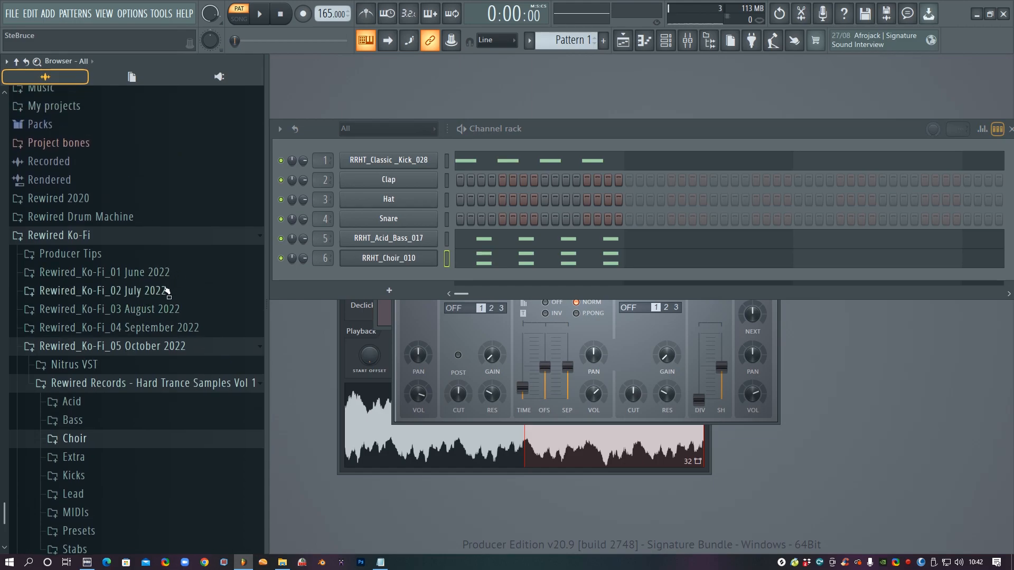
{"action": "left_click", "coordinate": [165, 291]}
{"action": "left_click", "coordinate": [159, 364]}
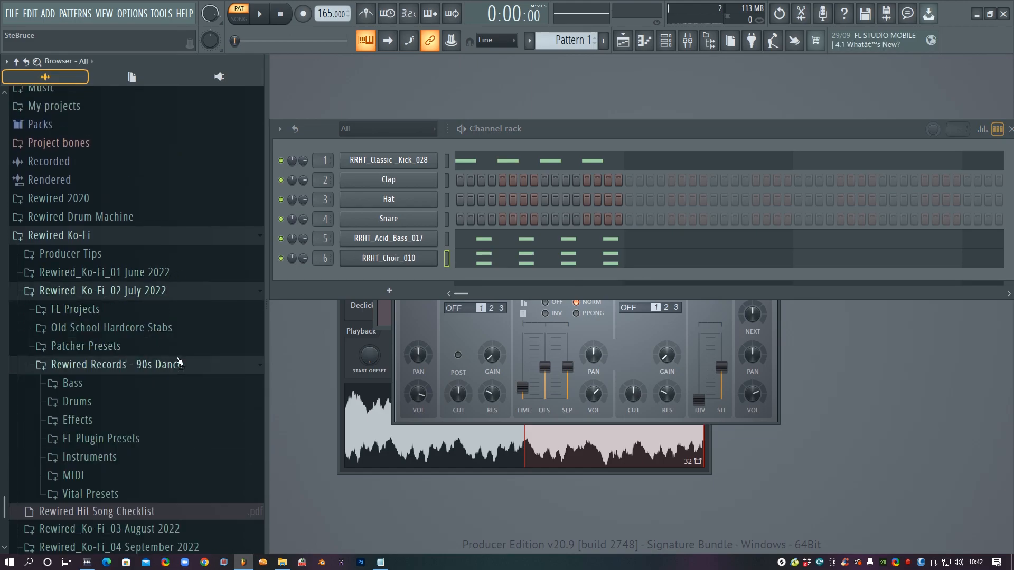
{"action": "left_click", "coordinate": [187, 408]}
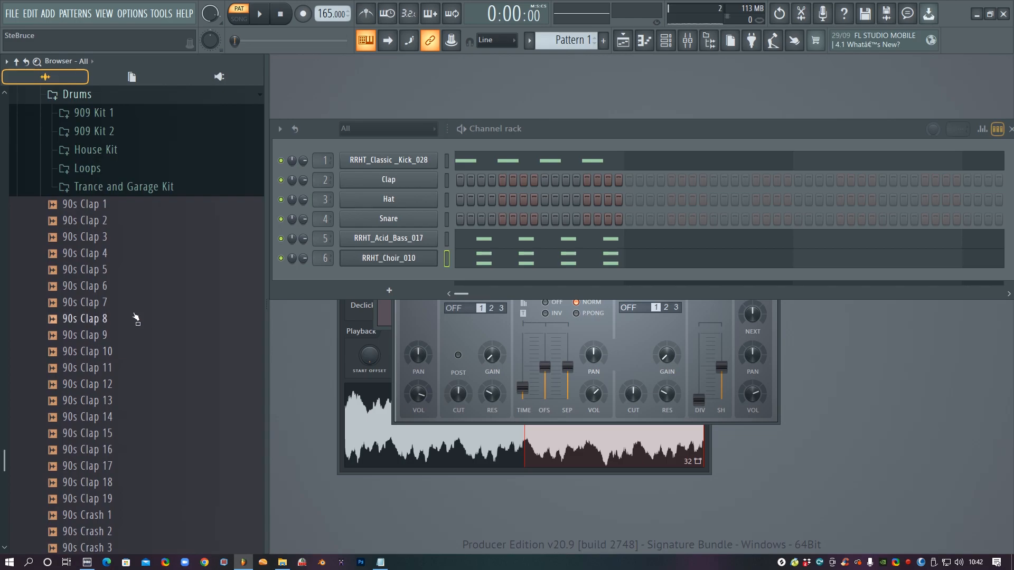
{"action": "left_click", "coordinate": [122, 336]}
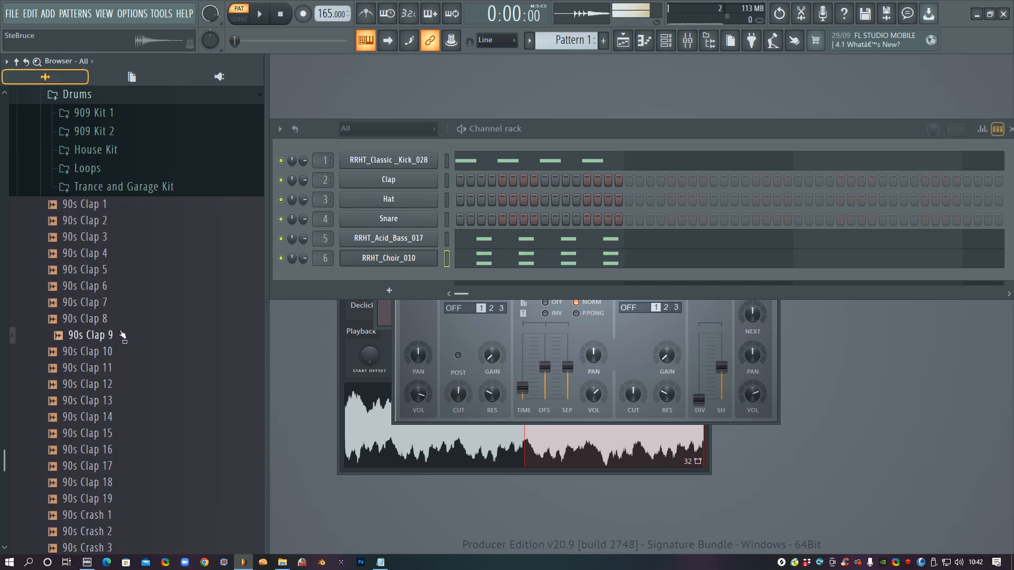
Load 90s Clap 10 into the Clap channel with hits on steps 5 and 13, and lower its volume to about 71%.
{"action": "left_click", "coordinate": [101, 354]}
{"action": "left_click_drag", "start_coordinate": [351, 213], "coordinate": [391, 180]}
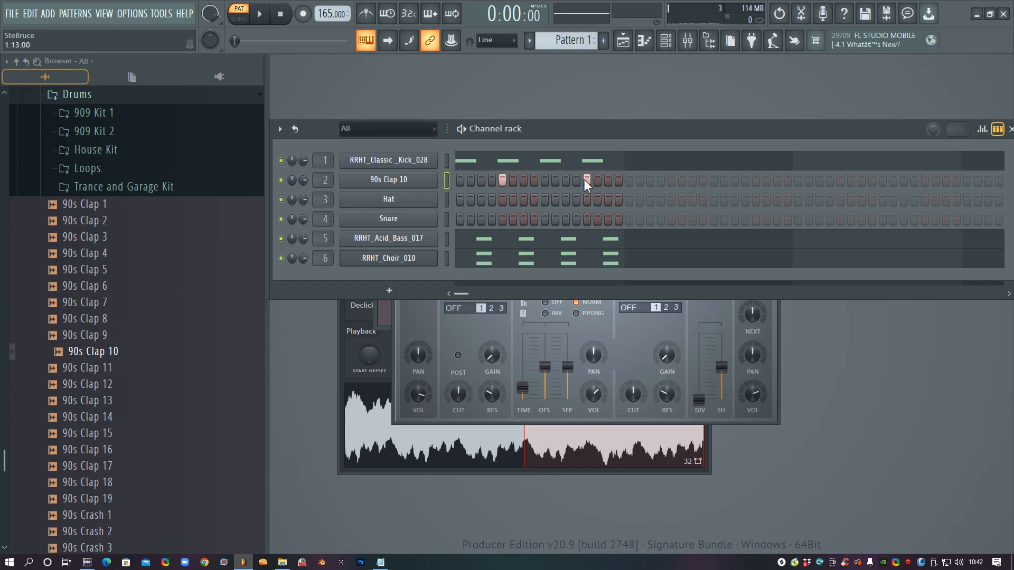
{"action": "key", "text": "space"}
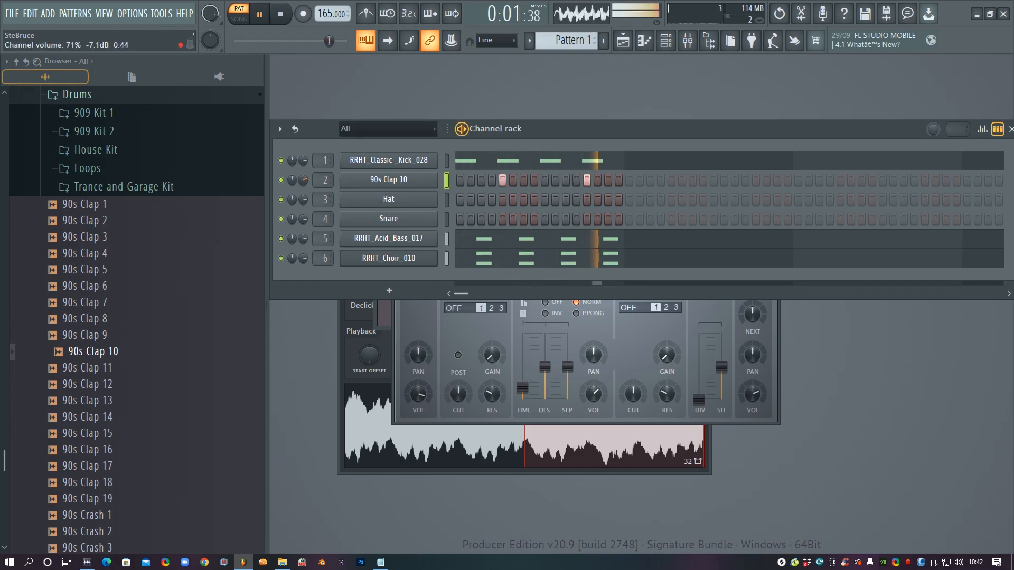
{"action": "key", "text": "space"}
Load 90s Open Hihat 12 into the Hat channel with hits on steps 3, 7, 11 and 15, and play the pattern.
{"action": "scroll", "coordinate": [115, 443], "scroll_direction": "down", "scroll_amount": 20}
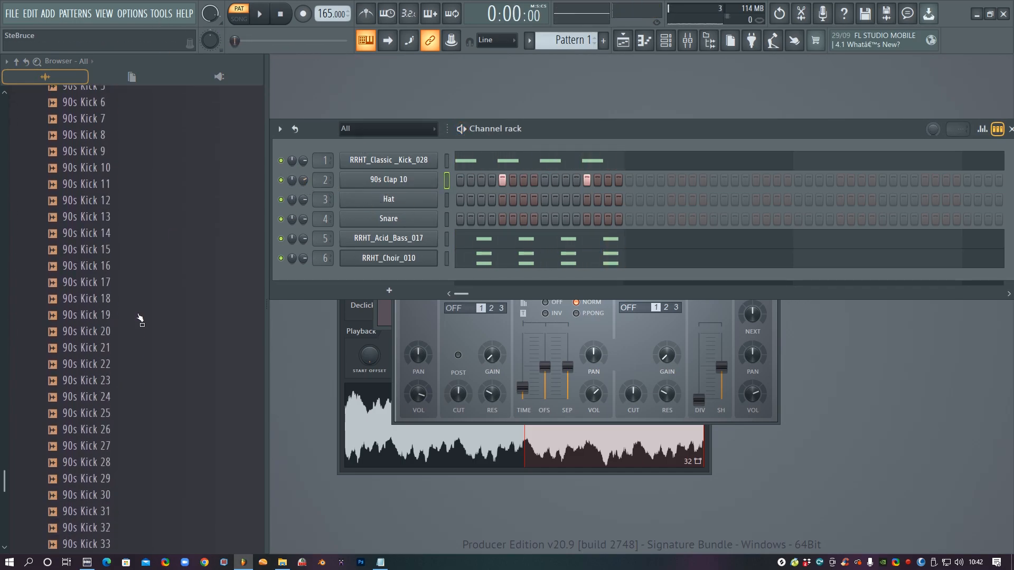
{"action": "scroll", "coordinate": [140, 318], "scroll_direction": "down", "scroll_amount": 8}
{"action": "left_click_drag", "start_coordinate": [109, 289], "coordinate": [556, 202]}
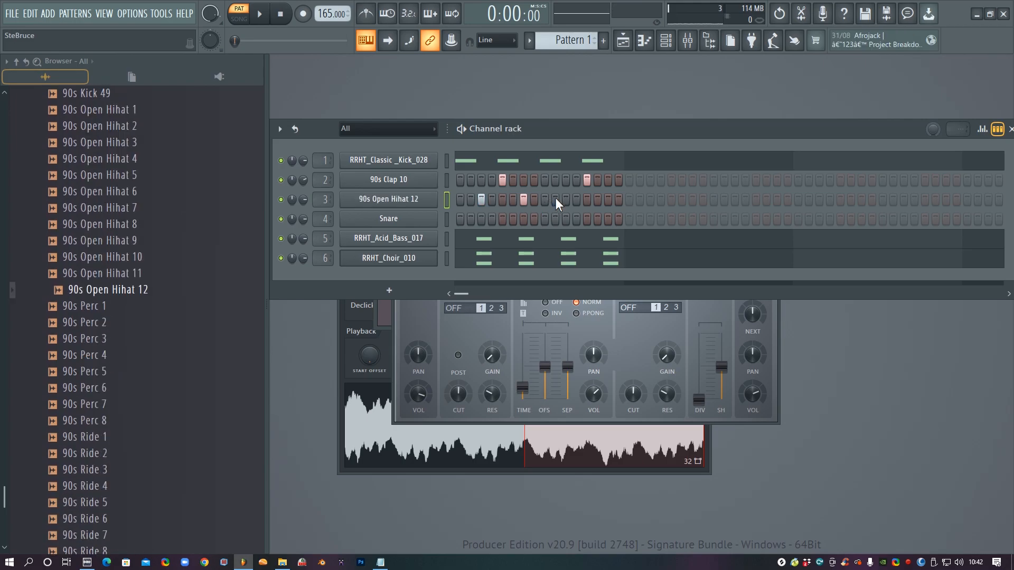
{"action": "left_click", "coordinate": [608, 199]}
{"action": "key", "text": "space"}
Stop the pattern and audition the 90s samples from Ride 1 back to Perc 5.
{"action": "scroll", "coordinate": [131, 306], "scroll_direction": "up", "scroll_amount": 4}
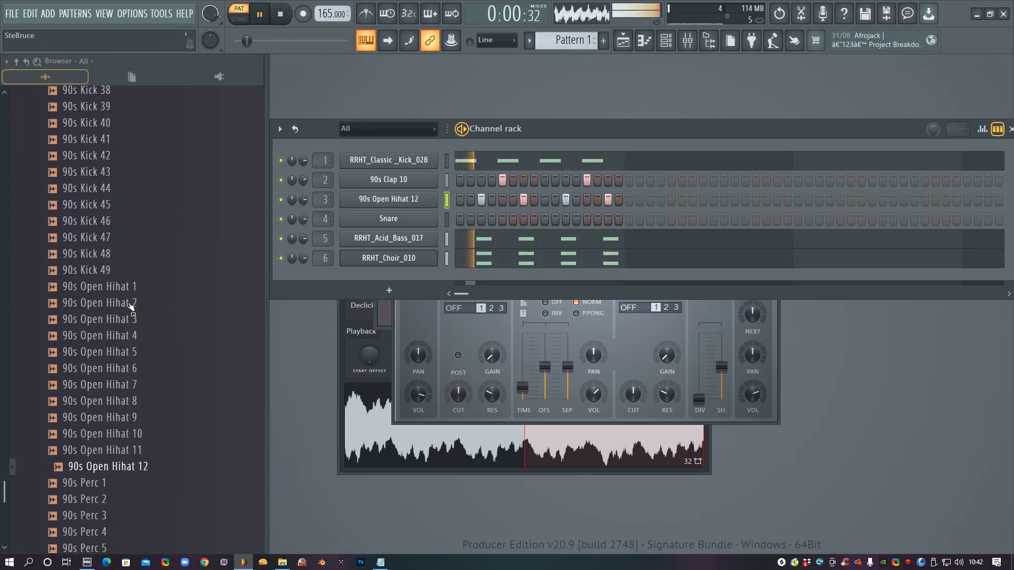
{"action": "scroll", "coordinate": [131, 307], "scroll_direction": "down", "scroll_amount": 6}
{"action": "scroll", "coordinate": [131, 306], "scroll_direction": "up", "scroll_amount": 3}
{"action": "scroll", "coordinate": [132, 308], "scroll_direction": "down", "scroll_amount": 3}
{"action": "key", "text": "space"}
{"action": "left_click", "coordinate": [138, 341]}
{"action": "left_click", "coordinate": [125, 323]}
{"action": "left_click", "coordinate": [121, 307]}
{"action": "left_click", "coordinate": [111, 290]}
{"action": "left_click", "coordinate": [109, 274]}
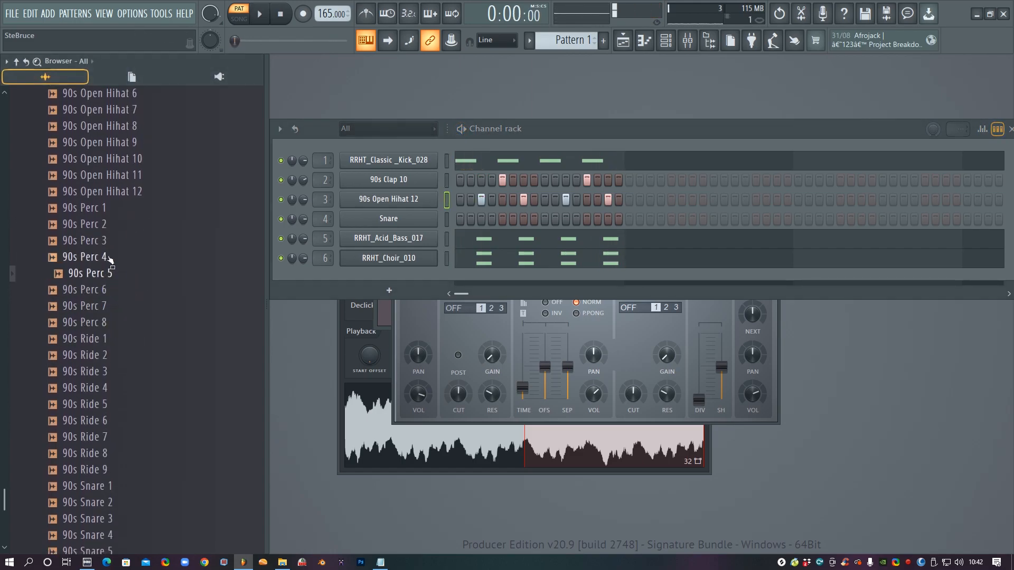
Add 90s Perc 1 as a new channel above Snare with hits on steps 12 and 15, and play the pattern.
{"action": "left_click_drag", "start_coordinate": [108, 208], "coordinate": [575, 222]}
{"action": "left_click", "coordinate": [607, 218]}
{"action": "key", "text": "space"}
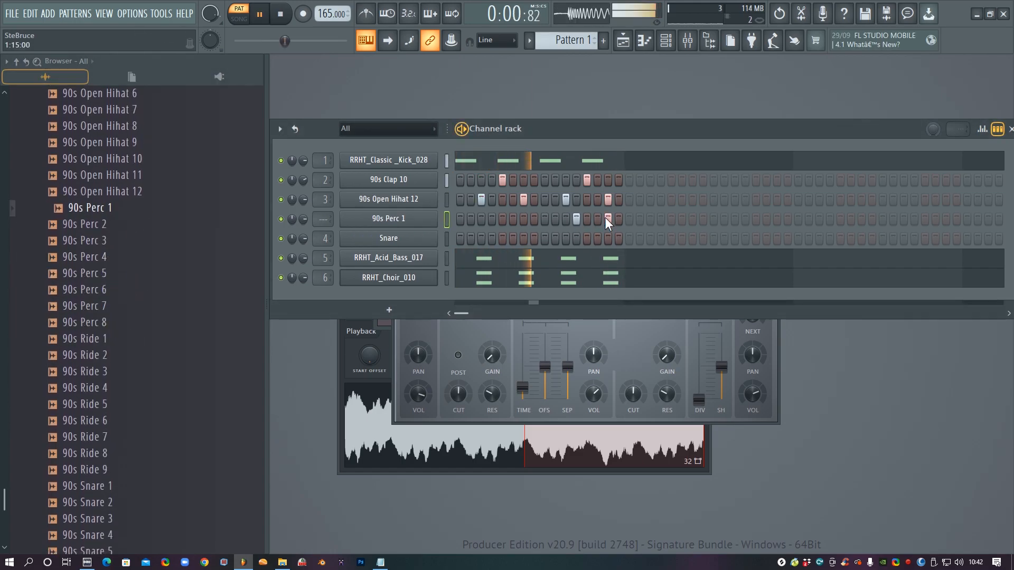
Normalize the 90s Perc 1 sample and return to the channel rack.
{"action": "left_click", "coordinate": [387, 218]}
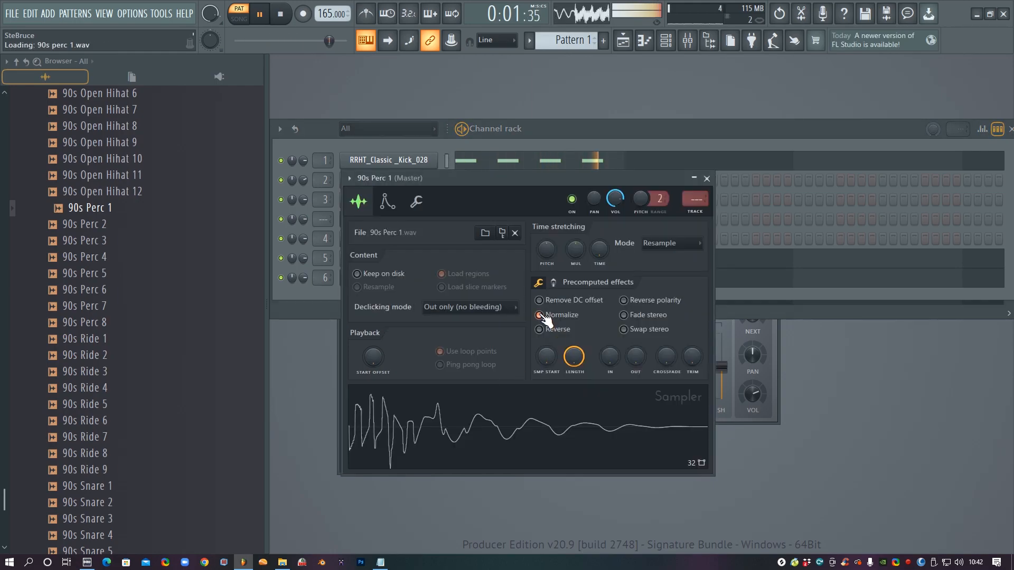
{"action": "left_click", "coordinate": [606, 126]}
Mute the kick, acid bass and choir channels, and play the drum channels alone.
{"action": "key", "text": "space"}
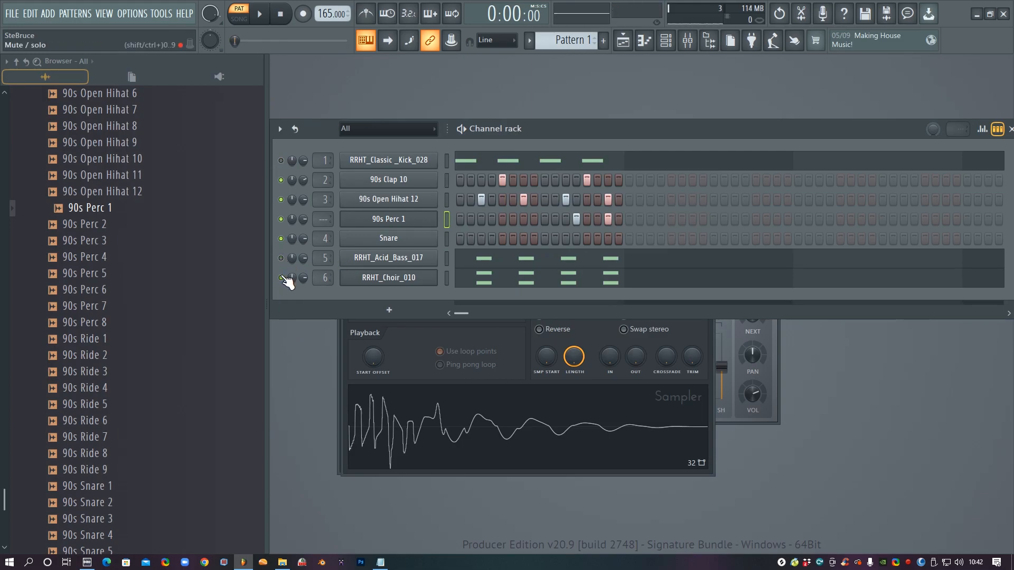
{"action": "key", "text": "space"}
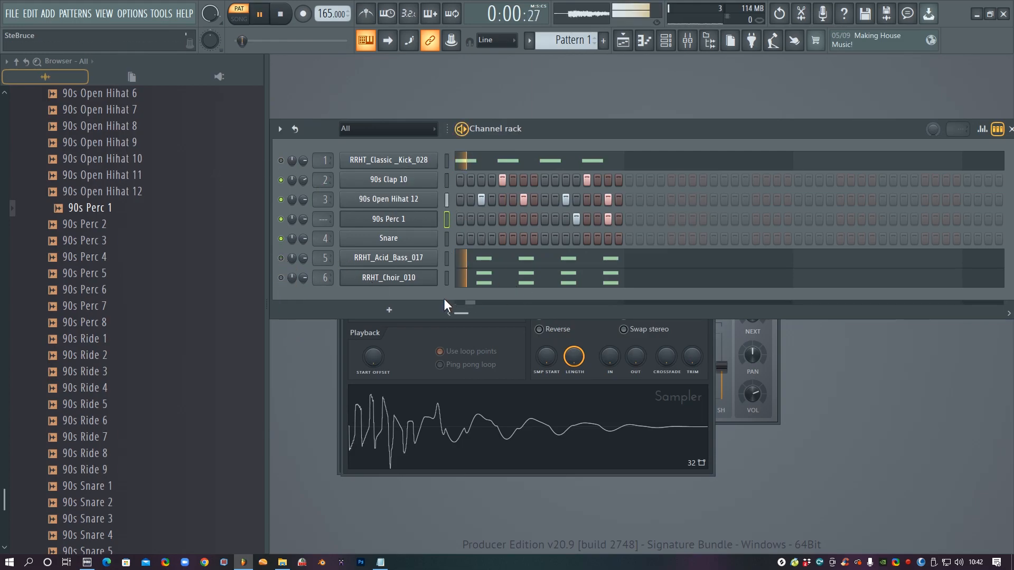
{"action": "key", "text": "space"}
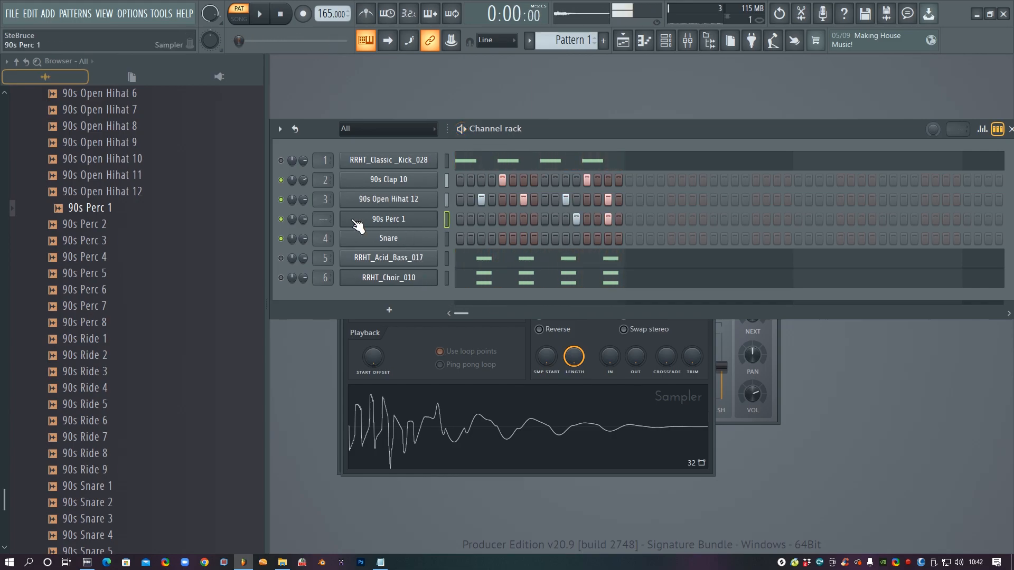
Route 90s Perc 1 to mixer track 7, add Fruity Reeverb 2 to its first effect slot, and play the pattern.
{"action": "left_click", "coordinate": [378, 220]}
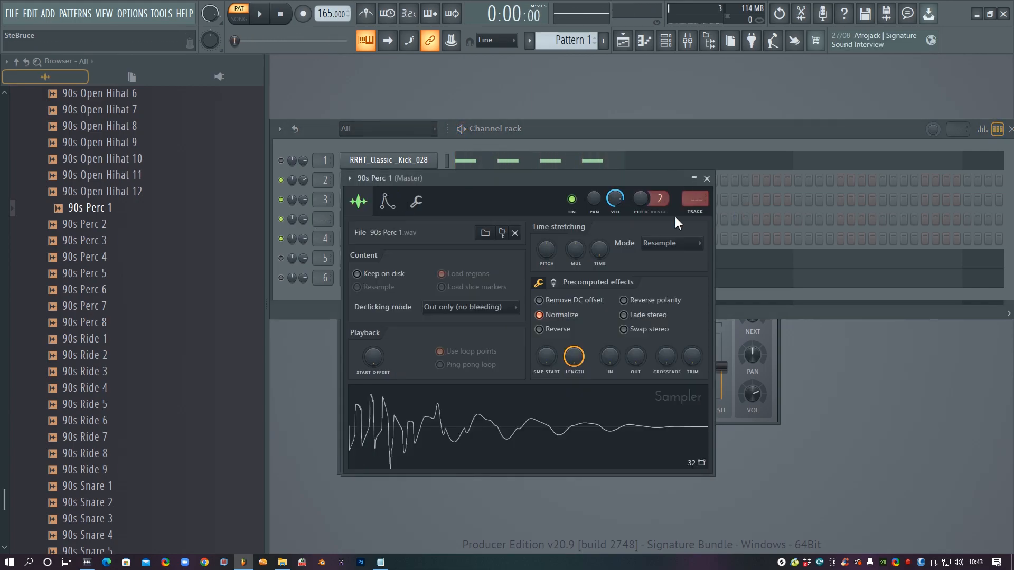
{"action": "key", "text": "ctrl+l"}
{"action": "left_click", "coordinate": [884, 100]}
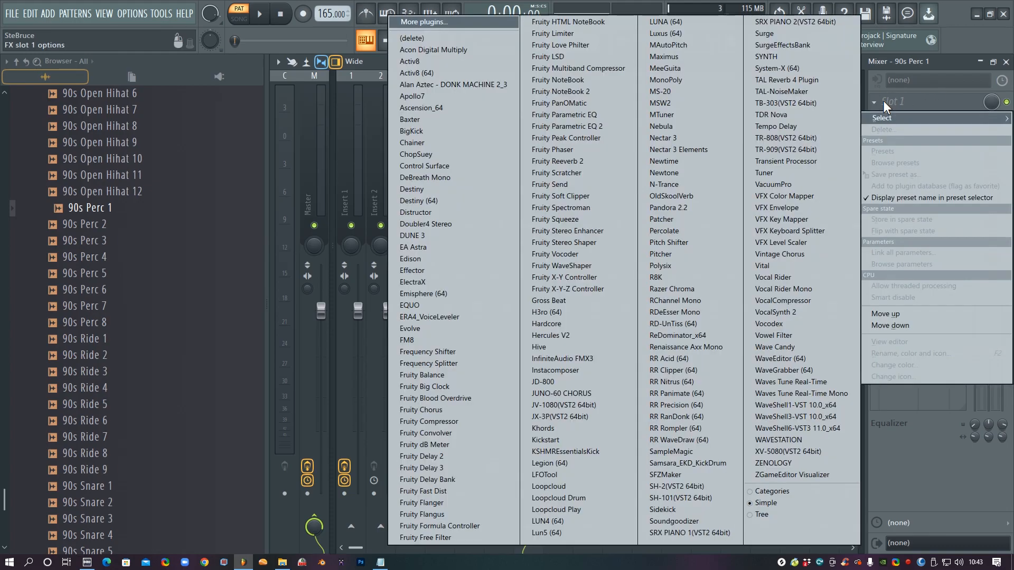
{"action": "left_click", "coordinate": [592, 163]}
{"action": "key", "text": "space"}
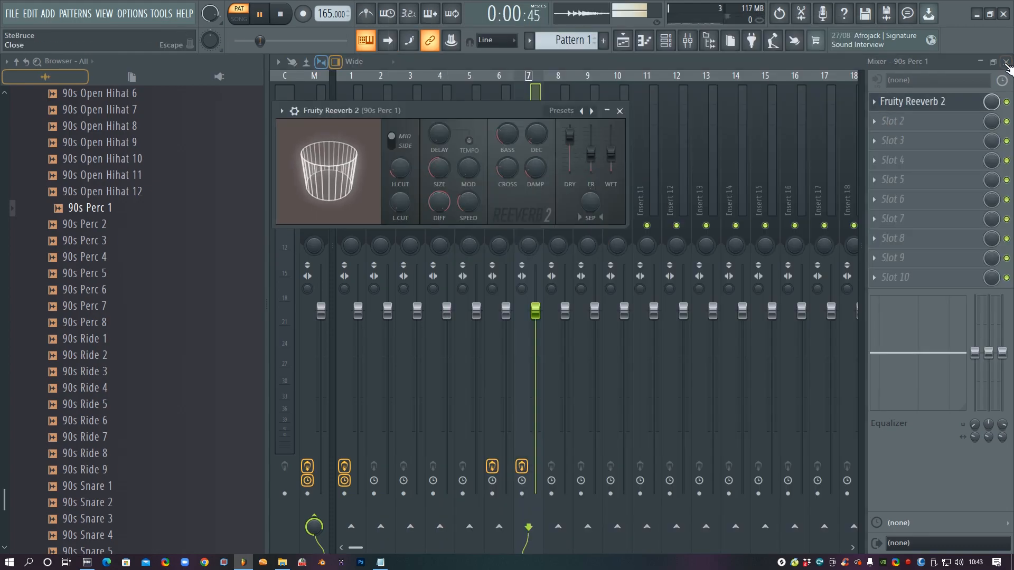
{"action": "key", "text": "F9"}
{"action": "left_click", "coordinate": [671, 127]}
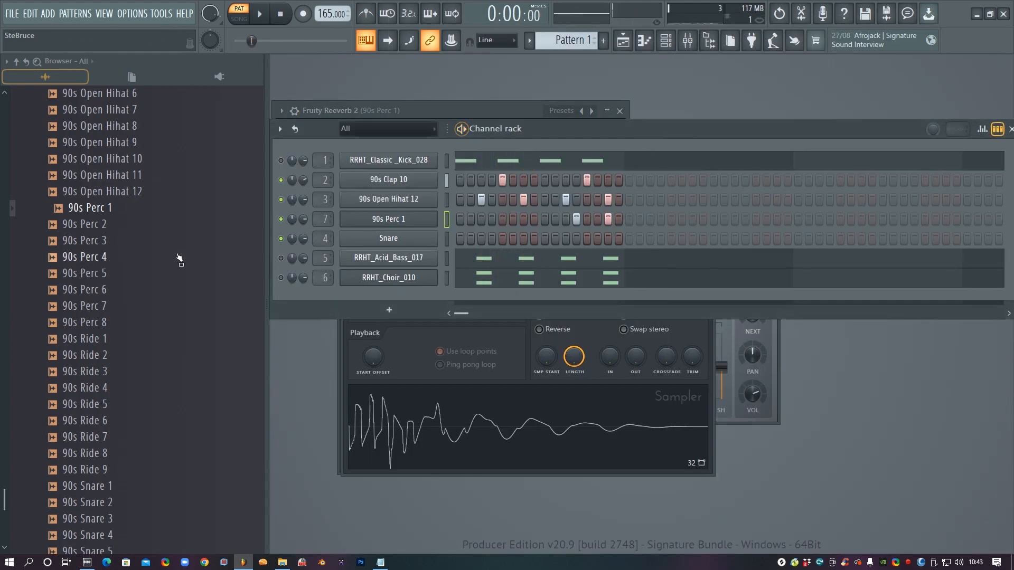
Try 90s Perc 5 in the percussion channel, add a hit on step 11, and replace the sample with 90s Perc 8.
{"action": "key", "text": "space"}
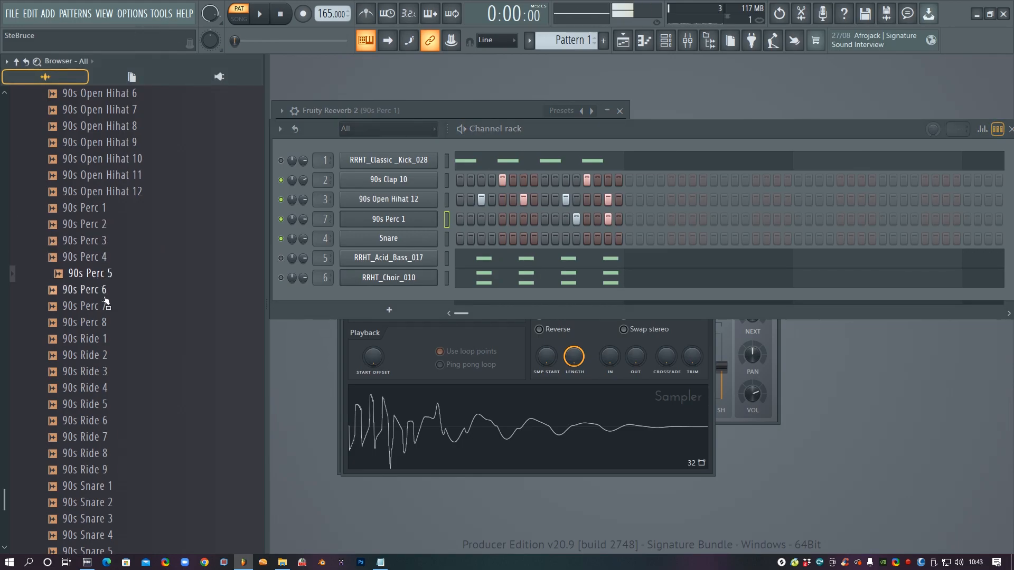
{"action": "left_click", "coordinate": [103, 273]}
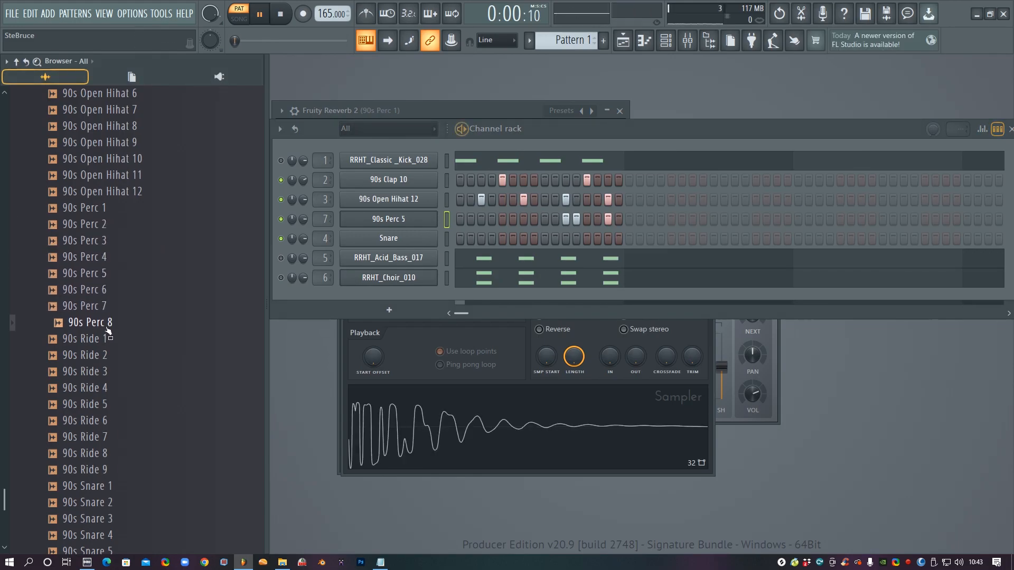
{"action": "left_click_drag", "start_coordinate": [388, 218], "coordinate": [390, 222]}
{"action": "key", "text": "space"}
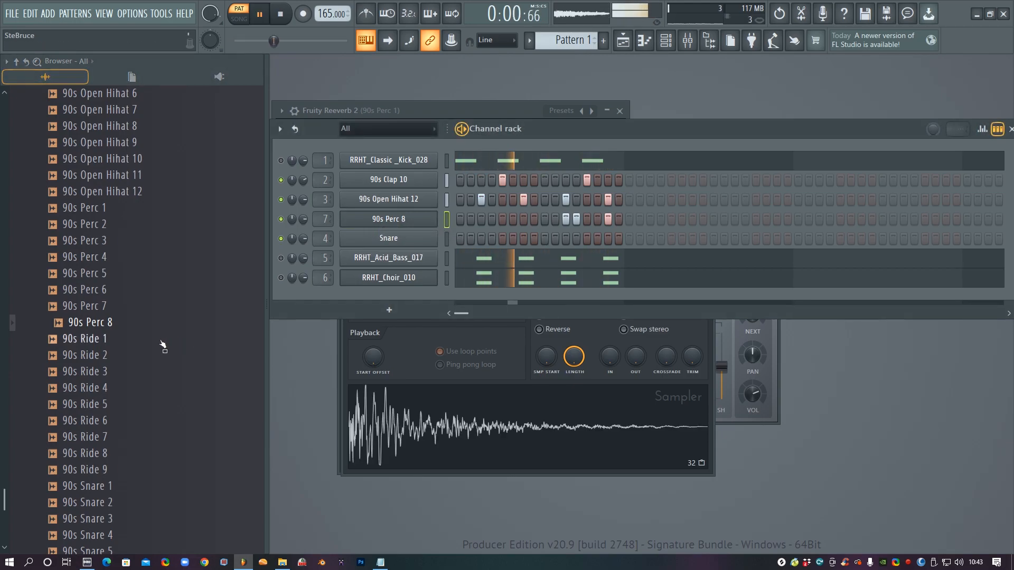
Raise the 90s Perc 8 channel's pitch to about +167 cents while the pattern plays.
{"action": "left_click", "coordinate": [388, 218]}
{"action": "key", "text": "space"}
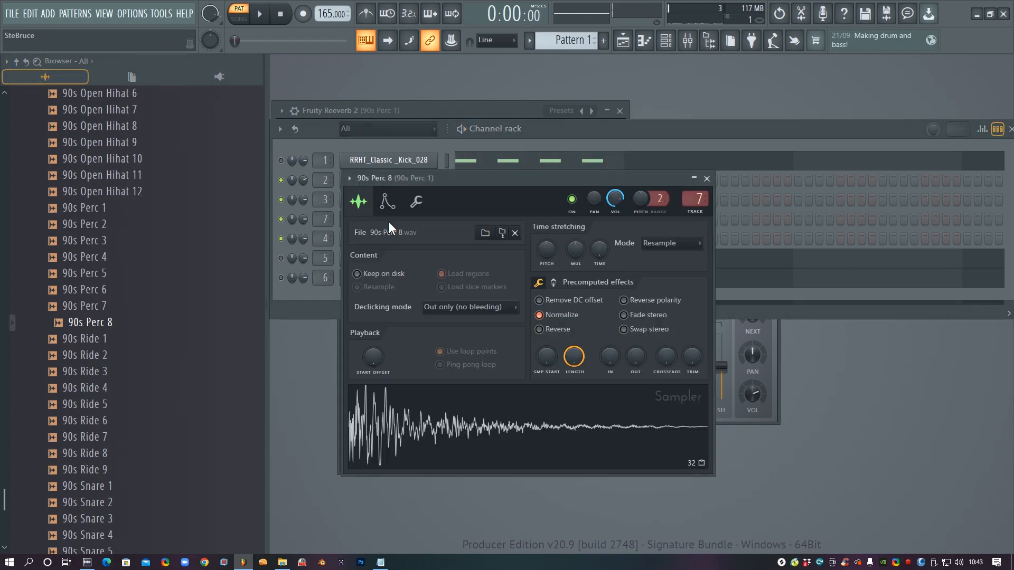
{"action": "key", "text": "space"}
{"action": "left_click_drag", "start_coordinate": [638, 202], "coordinate": [647, 189]}
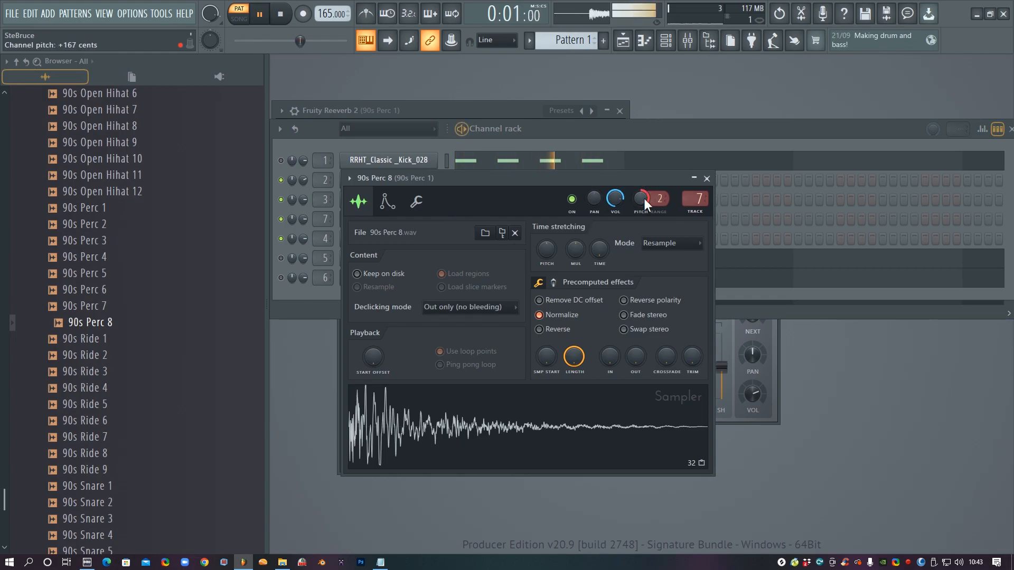
{"action": "key", "text": "space"}
Add Fruity Parametric EQ 2 to the second effect slot of the 90s Perc 1 mixer track.
{"action": "left_click", "coordinate": [687, 40]}
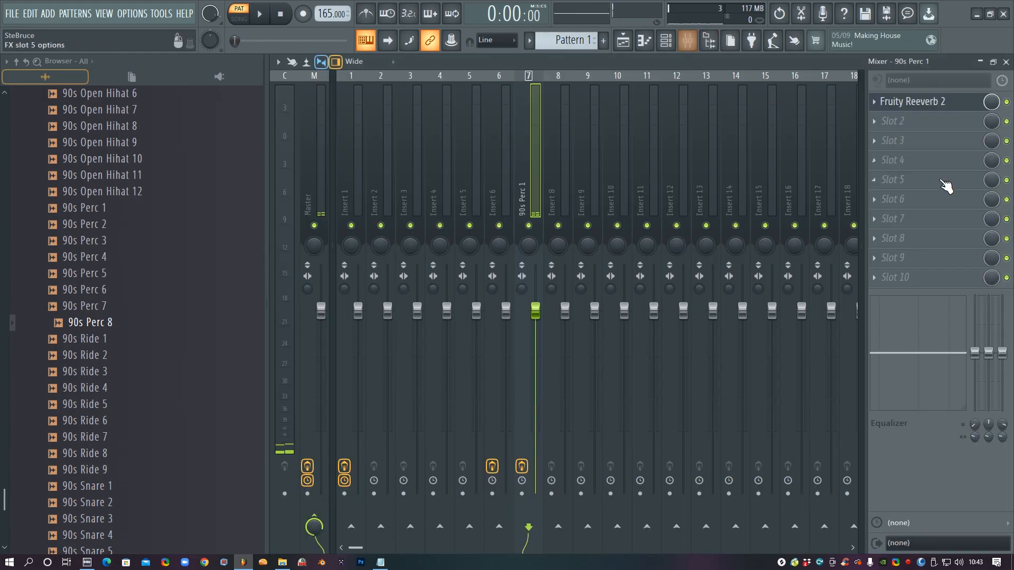
{"action": "left_click", "coordinate": [885, 128]}
{"action": "left_click", "coordinate": [588, 124]}
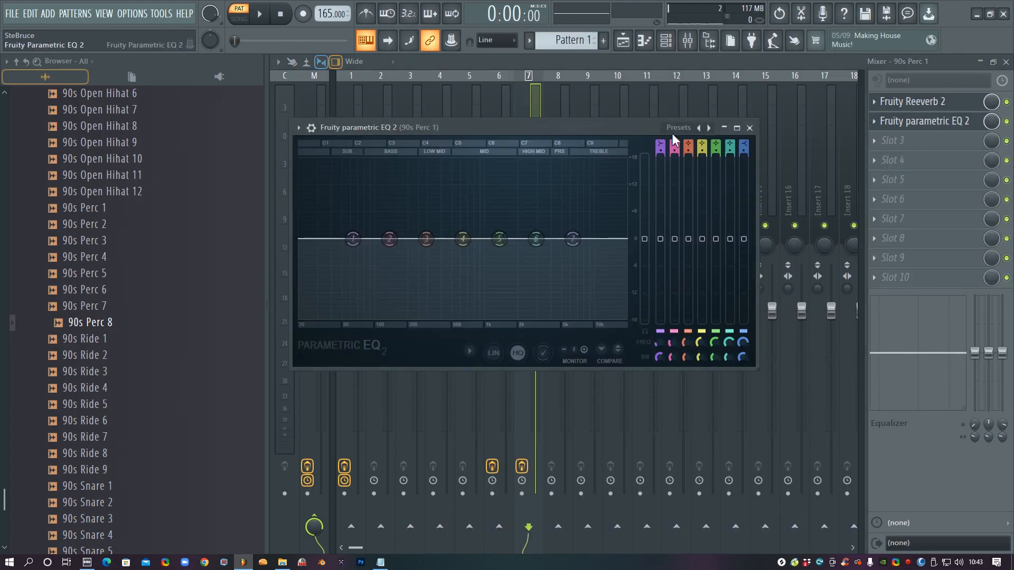
Set band 1 of the 90s Perc 1 equalizer to high pass and raise its cutoff frequency while the pattern plays.
{"action": "left_click_drag", "start_coordinate": [659, 144], "coordinate": [659, 144]}
{"action": "key", "text": "space"}
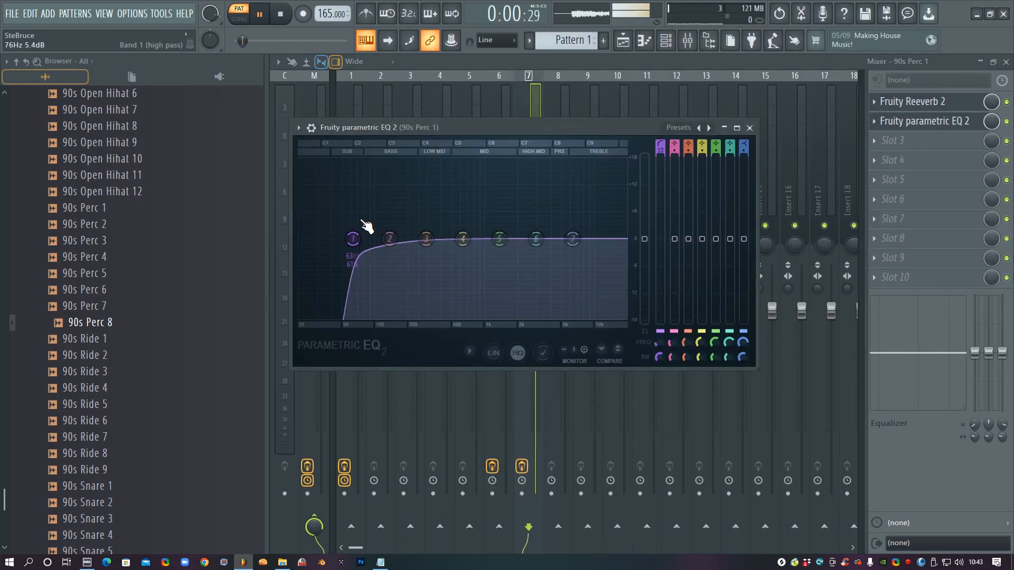
{"action": "left_click_drag", "start_coordinate": [353, 239], "coordinate": [413, 239]}
{"action": "left_click", "coordinate": [749, 127]}
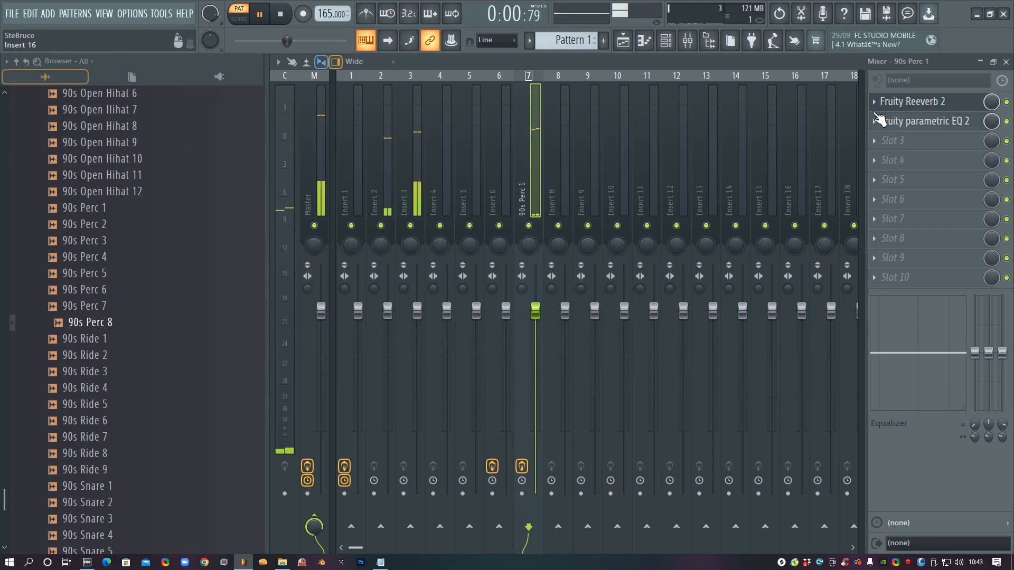
Play the full pattern from the channel rack and check the track levels in the mixer.
{"action": "left_click", "coordinate": [1006, 62]}
{"action": "left_click", "coordinate": [596, 131]}
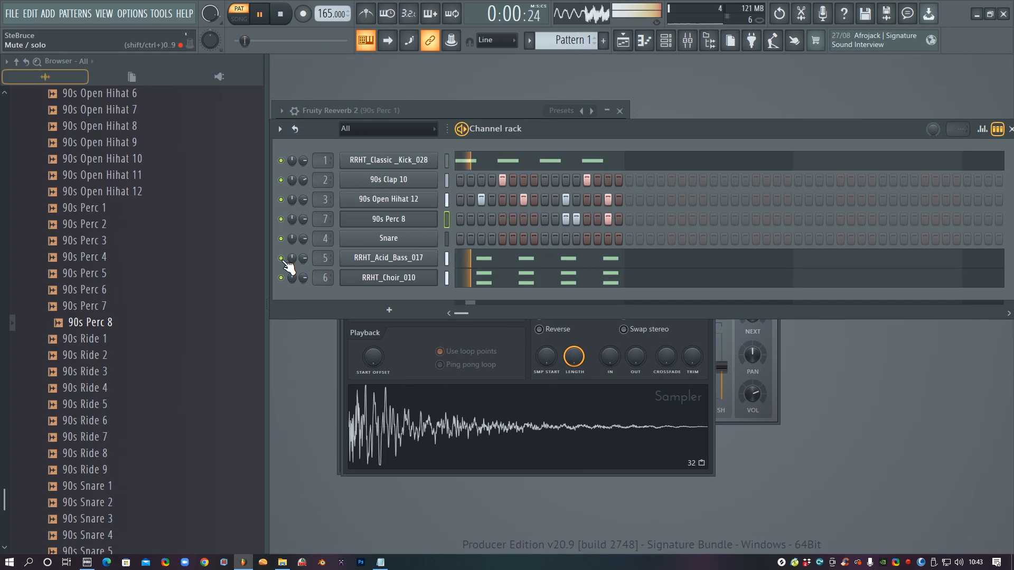
{"action": "key", "text": "space"}
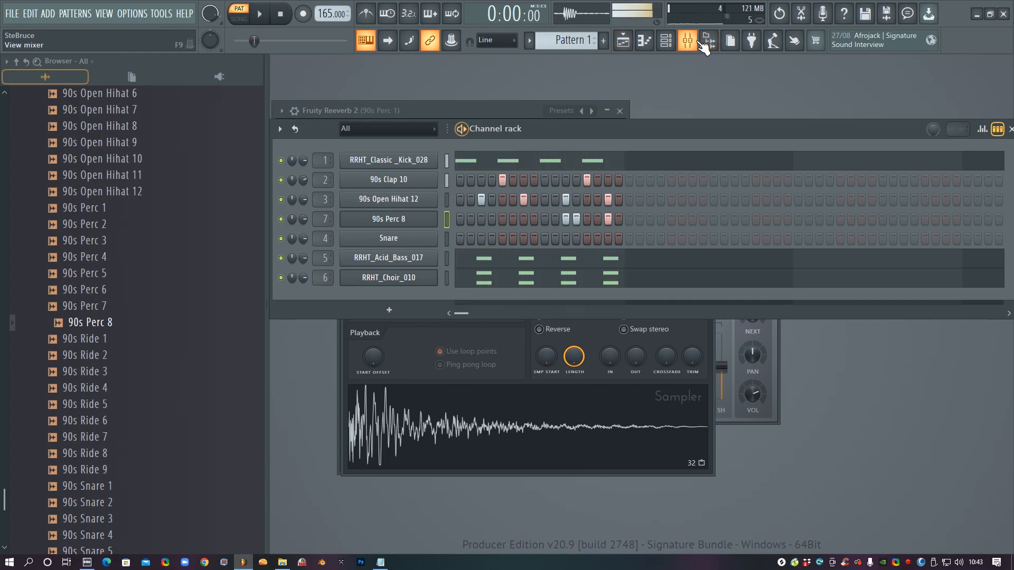
{"action": "left_click", "coordinate": [699, 43]}
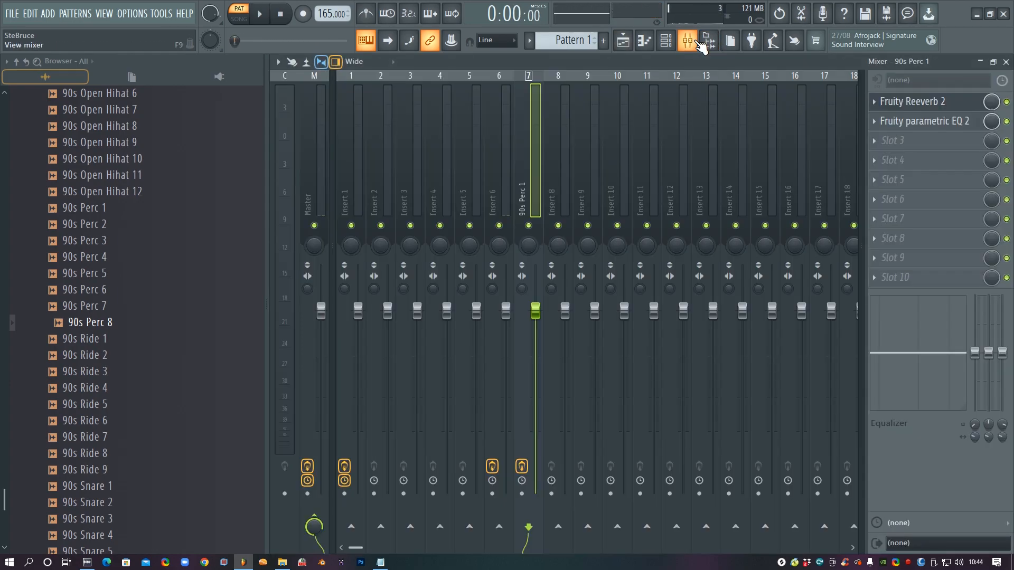
{"action": "key", "text": "space"}
{"action": "key", "text": "space"}
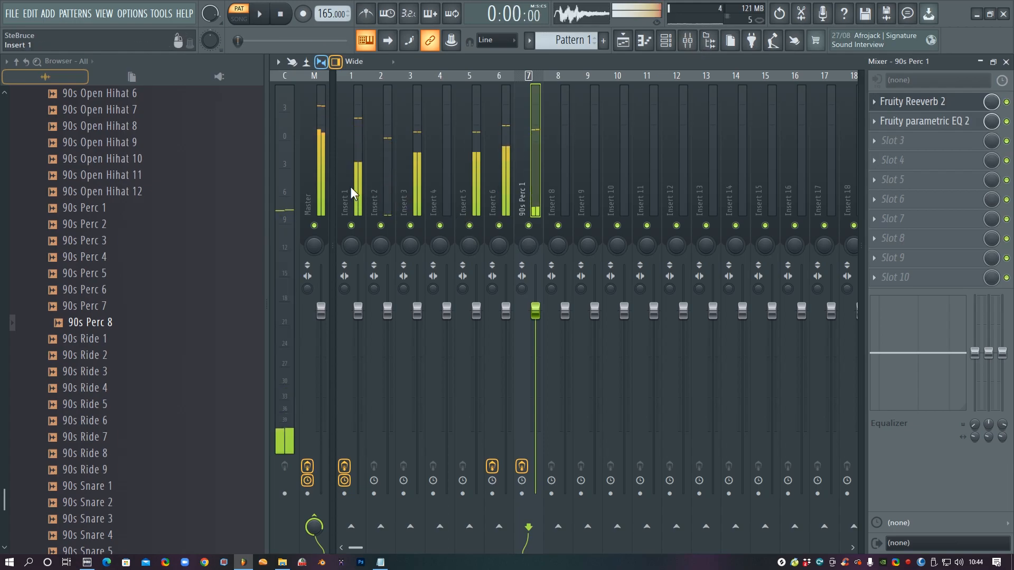
Rename mixer insert 1 as Kick.
{"action": "right_click", "coordinate": [350, 186]}
{"action": "left_click", "coordinate": [391, 83]}
{"action": "type", "text": "Kic"}
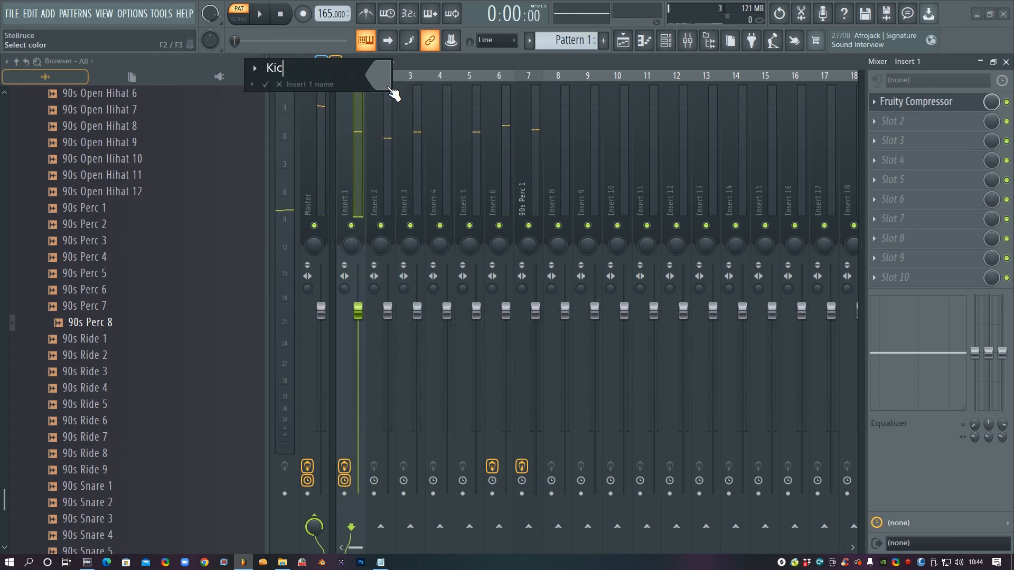
{"action": "type", "text": "k"}
{"action": "key", "text": "Return"}
Solo mixer insert 2 to identify its sound, restore all tracks, and rename it as Clap.
{"action": "key", "text": "space"}
{"action": "right_click", "coordinate": [381, 226]}
{"action": "key", "text": "space"}
{"action": "right_click", "coordinate": [381, 225]}
{"action": "right_click", "coordinate": [384, 198]}
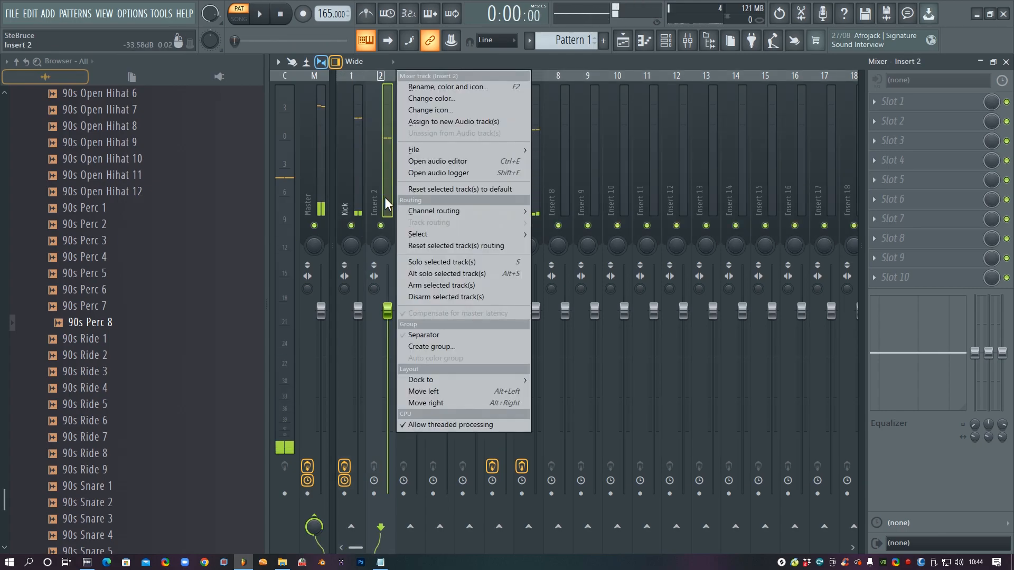
{"action": "left_click", "coordinate": [430, 98]}
{"action": "key", "text": "Return"}
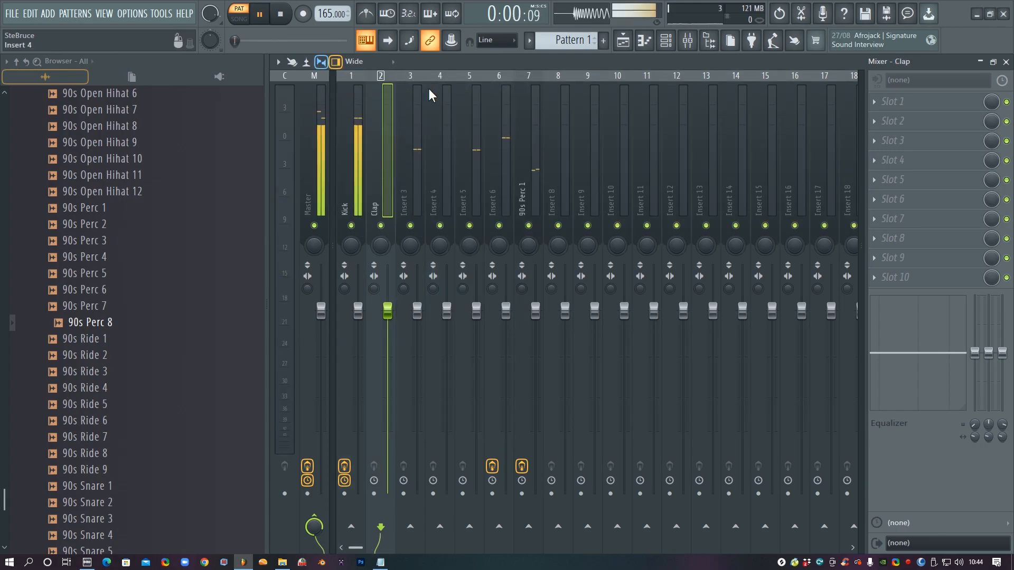
Rename mixer insert 3 as Hihat and play the pattern.
{"action": "right_click", "coordinate": [404, 156]}
{"action": "left_click", "coordinate": [460, 89]}
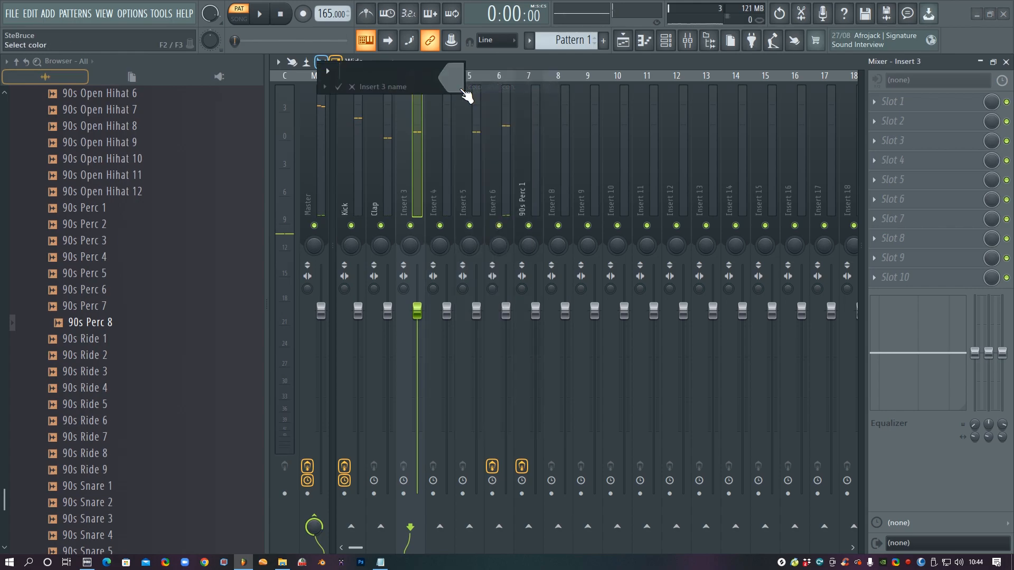
{"action": "type", "text": "Hihat"}
{"action": "key", "text": "Return"}
{"action": "key", "text": "space"}
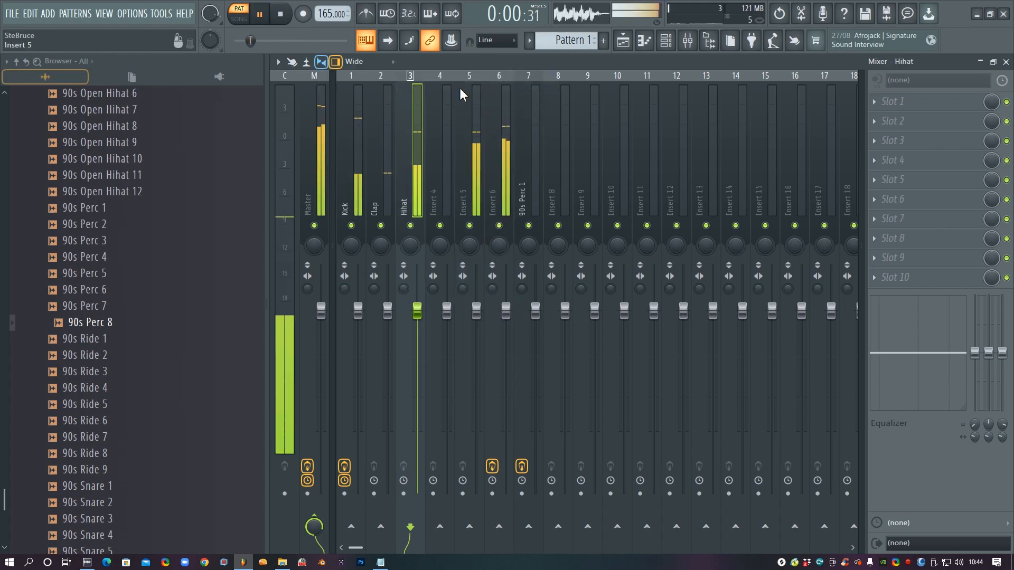
Solo mixer insert 5 to identify its sound, restore all tracks, and rename it as Bass.
{"action": "left_click", "coordinate": [474, 169]}
{"action": "right_click", "coordinate": [470, 226]}
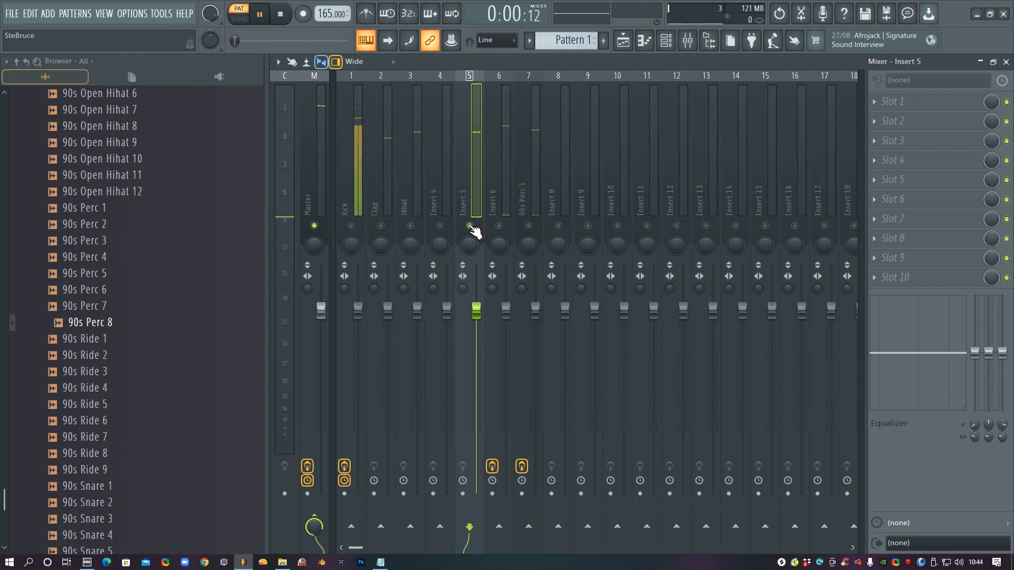
{"action": "right_click", "coordinate": [469, 226]}
{"action": "right_click", "coordinate": [468, 188]}
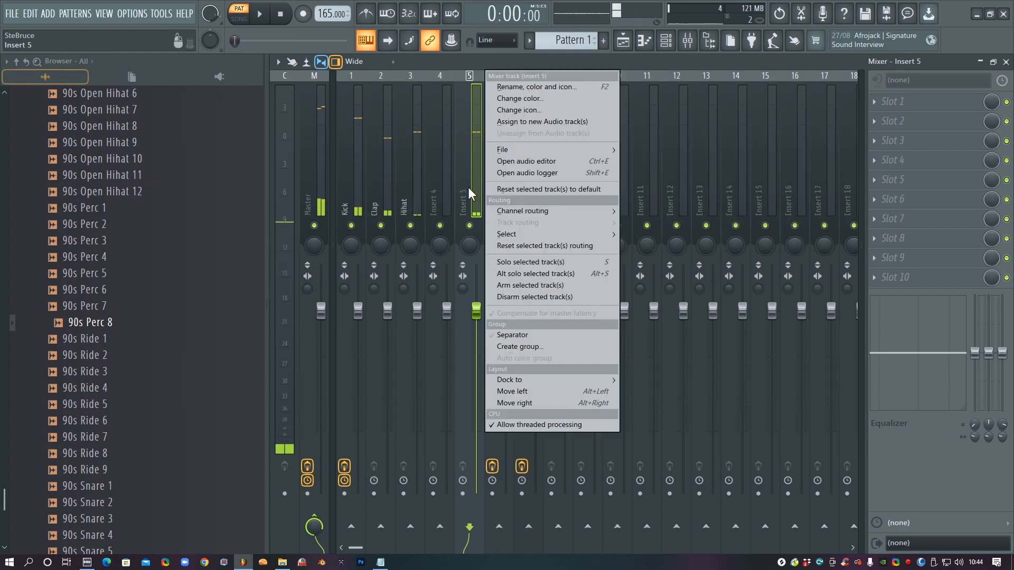
{"action": "left_click", "coordinate": [520, 85]}
{"action": "type", "text": "Bass"}
{"action": "key", "text": "Return"}
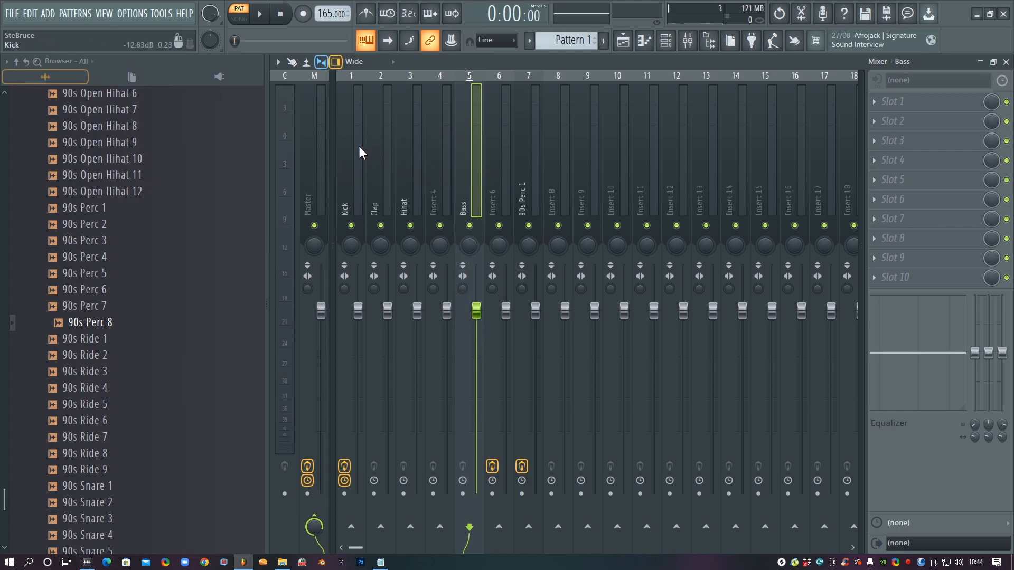
Add Fruity WaveShaper to the first effect slot of the Bass mixer track.
{"action": "key", "text": "space"}
{"action": "left_click", "coordinate": [874, 99]}
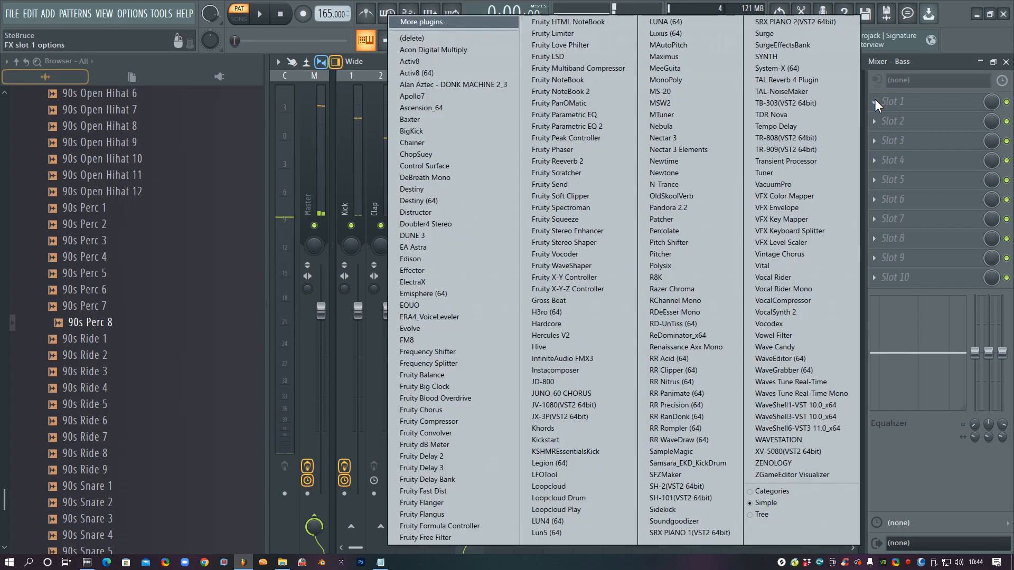
{"action": "left_click", "coordinate": [580, 265]}
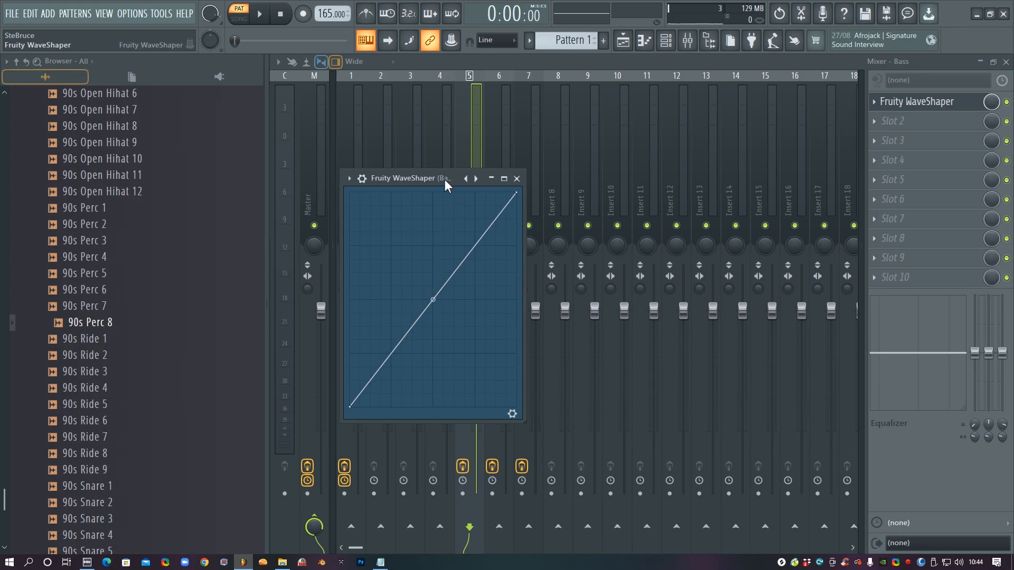
{"action": "left_click_drag", "start_coordinate": [444, 179], "coordinate": [517, 250]}
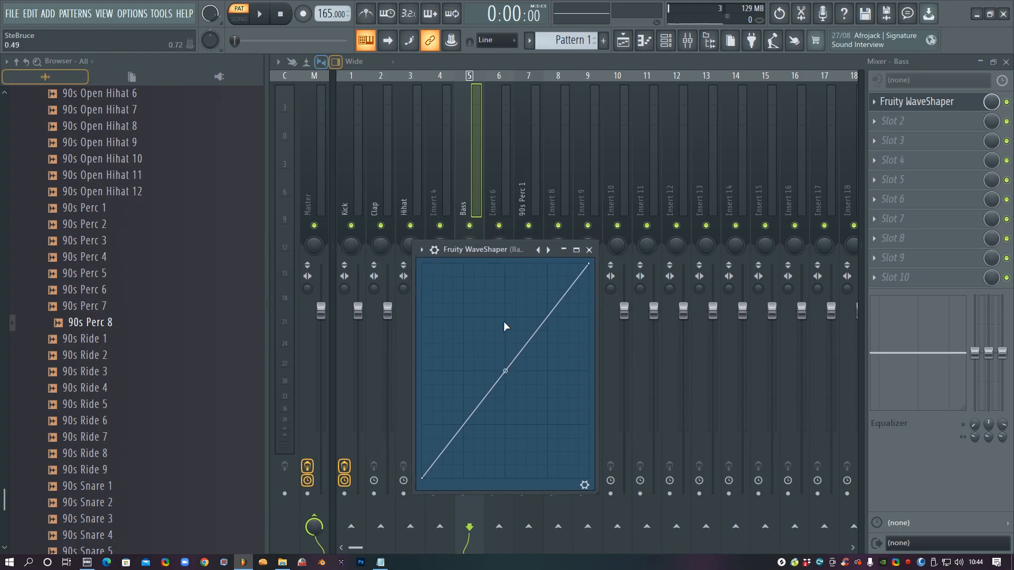
Bend the Bass WaveShaper curve slightly upward at its midpoint while the pattern plays.
{"action": "key", "text": "space"}
{"action": "left_click_drag", "start_coordinate": [515, 377], "coordinate": [515, 353]}
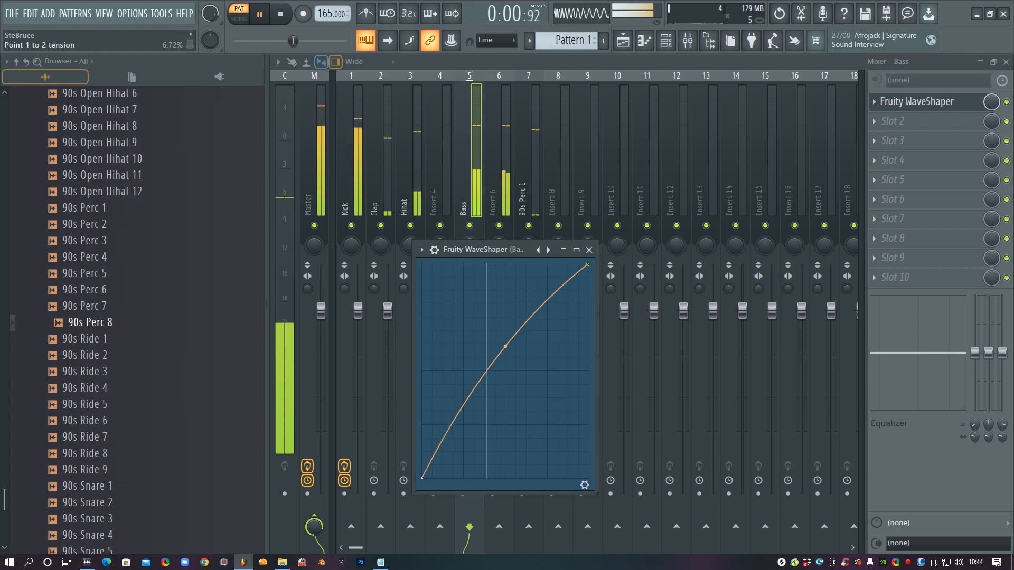
{"action": "key", "text": "space"}
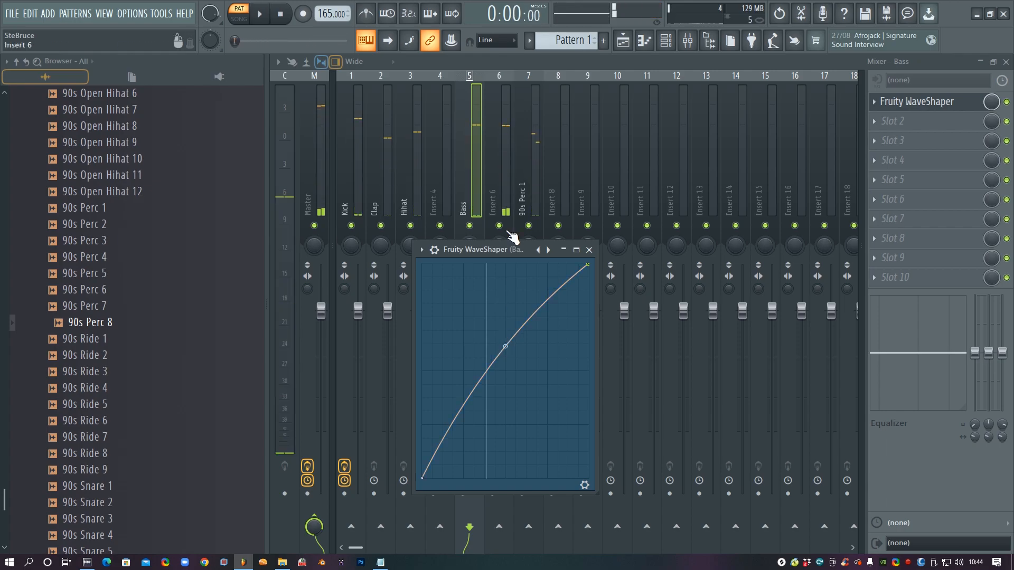
Solo mixer insert 6, set its stereo separation to about 52% separated, and lower its volume to about 90%.
{"action": "left_click", "coordinate": [502, 174]}
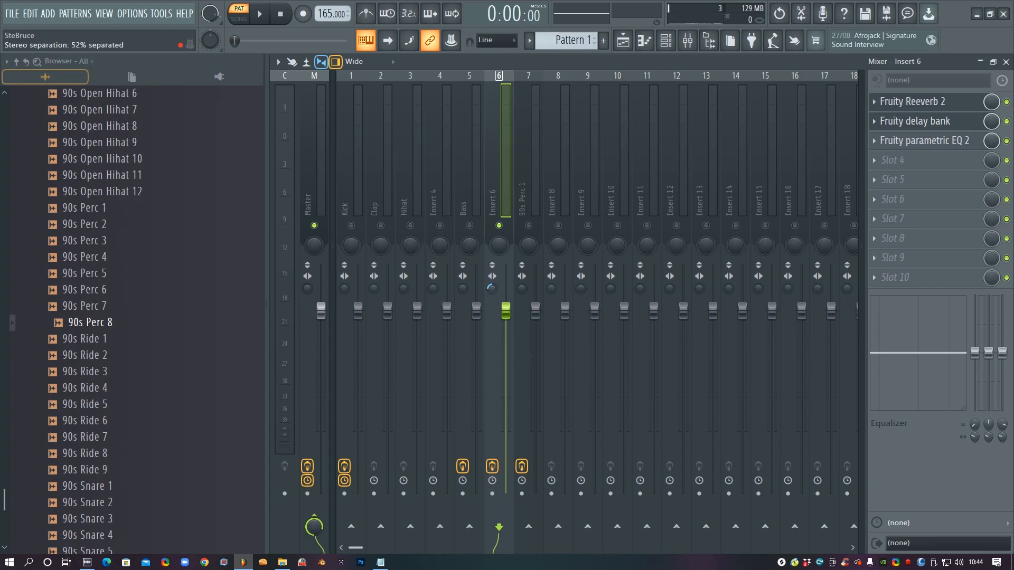
{"action": "key", "text": "space"}
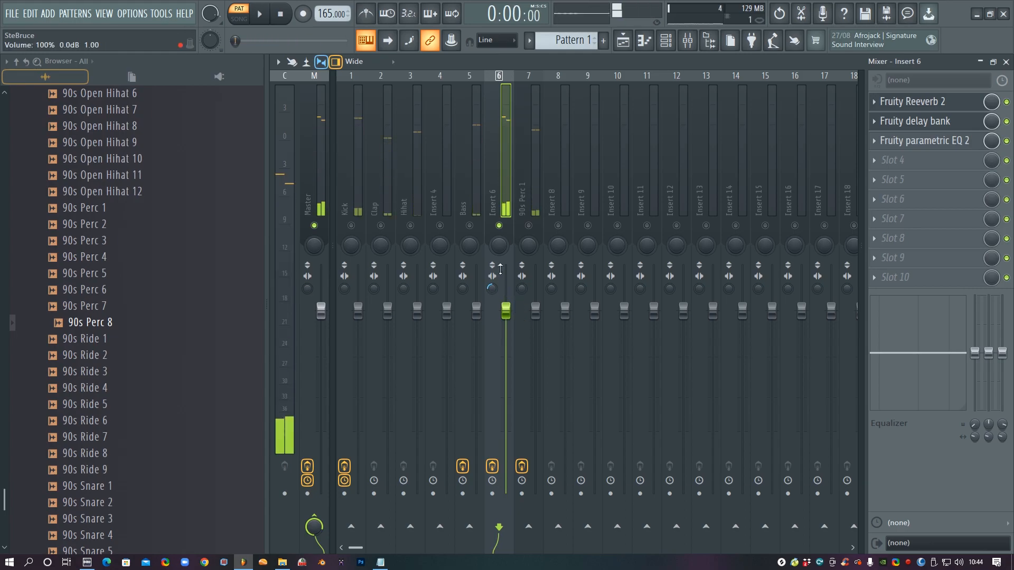
{"action": "key", "text": "space"}
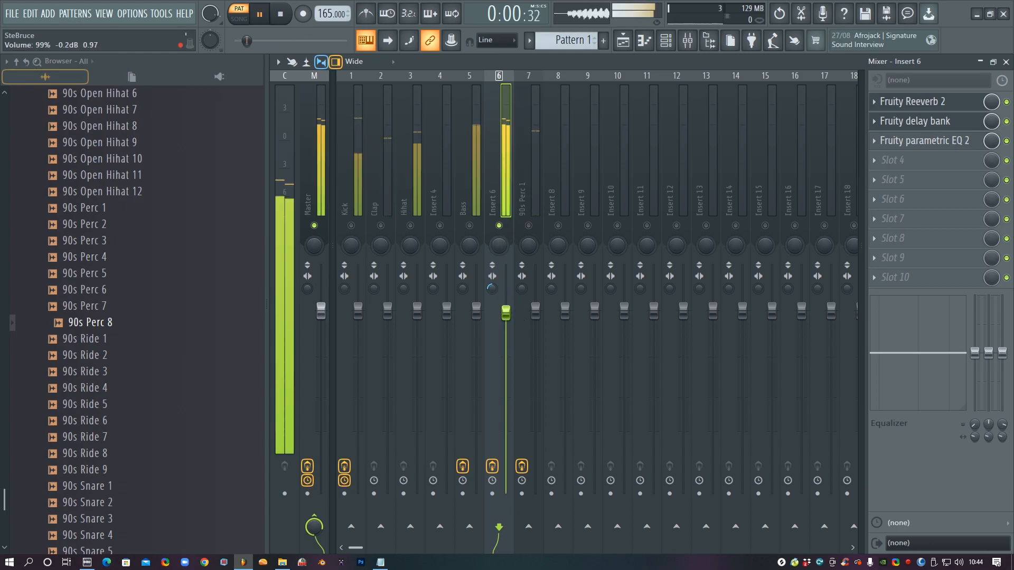
{"action": "left_click_drag", "start_coordinate": [508, 315], "coordinate": [511, 331]}
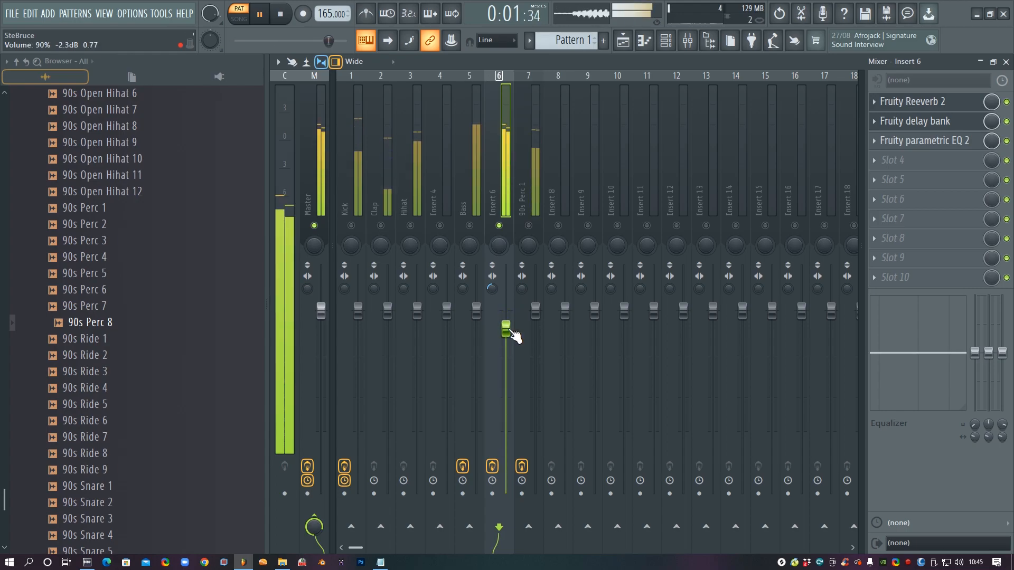
{"action": "key", "text": "space"}
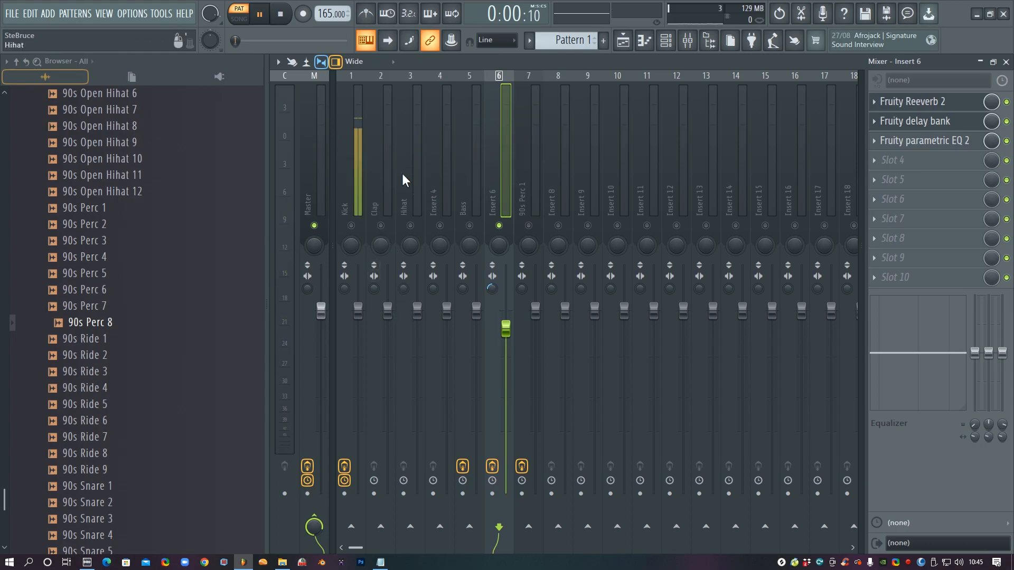
Slightly lower the volumes of the Bass track and insert 6, and set 90s Perc 1 to about 98%.
{"action": "left_click", "coordinate": [479, 179]}
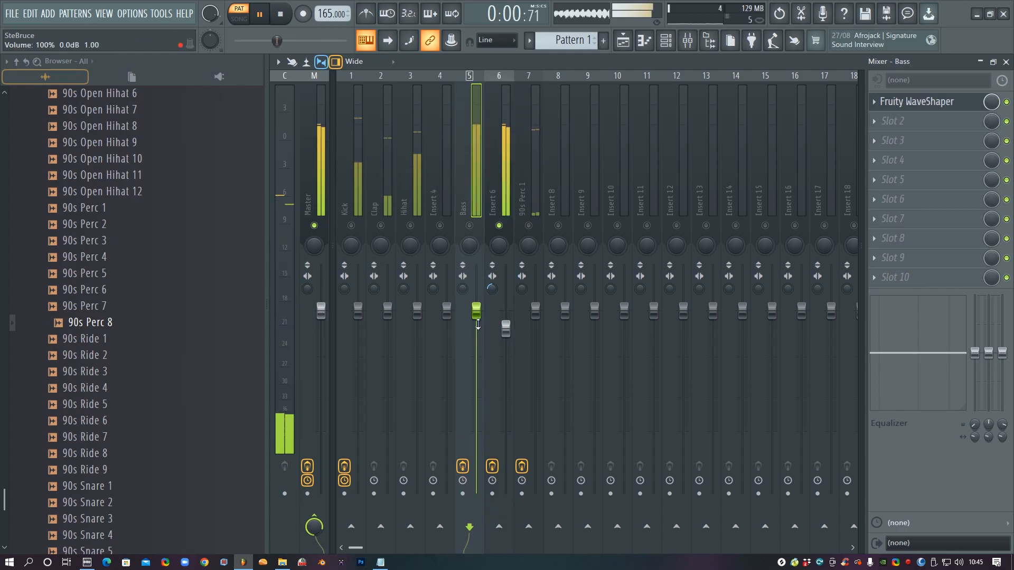
{"action": "left_click", "coordinate": [504, 327]}
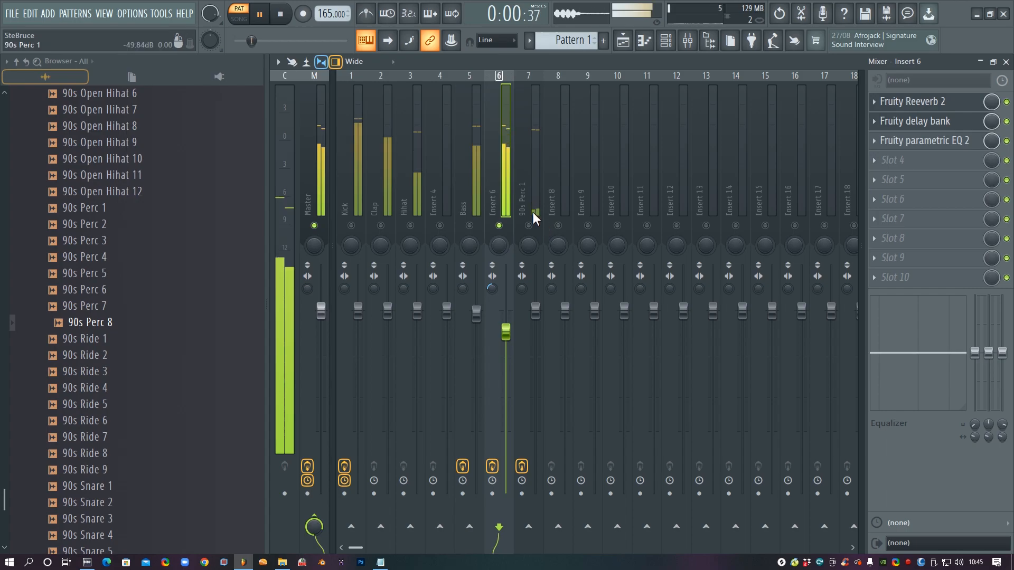
{"action": "left_click", "coordinate": [534, 261]}
{"action": "key", "text": "space"}
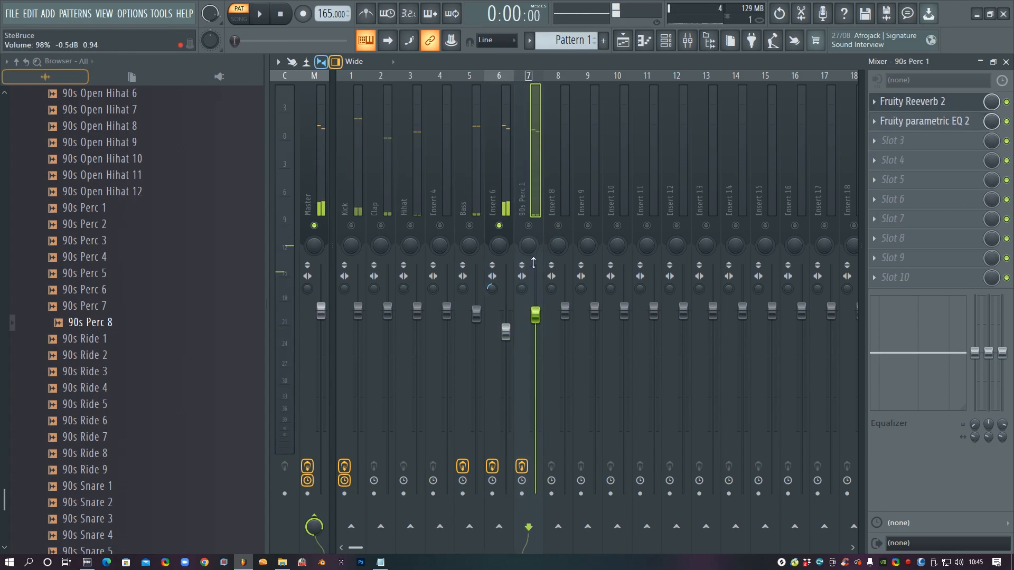
Pan 90s Perc 1 slightly right and Hihat slightly left, and play the mix with all tracks unsoloed.
{"action": "left_click_drag", "start_coordinate": [525, 246], "coordinate": [526, 243]}
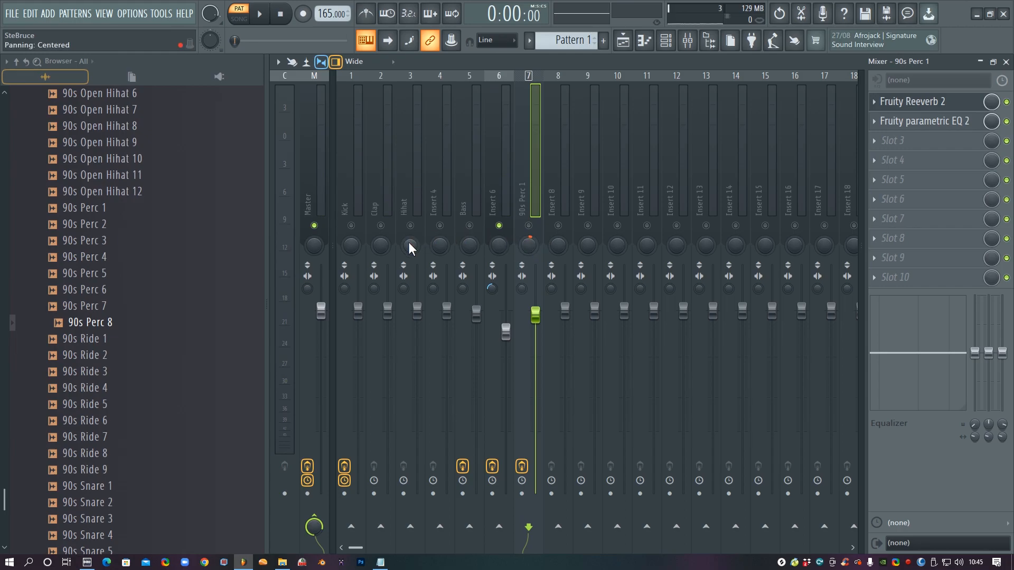
{"action": "left_click_drag", "start_coordinate": [410, 247], "coordinate": [410, 250]}
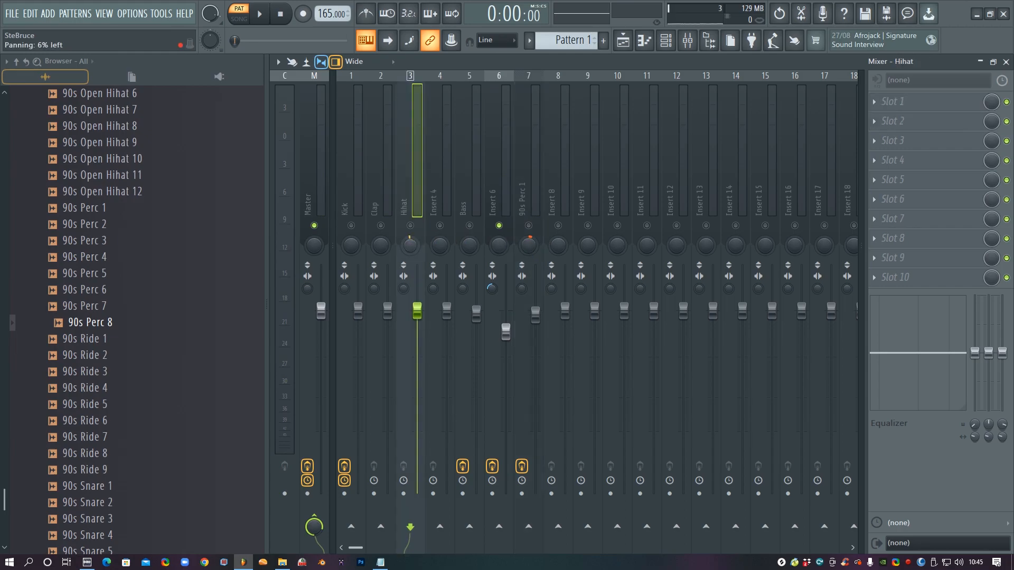
{"action": "right_click", "coordinate": [411, 226]}
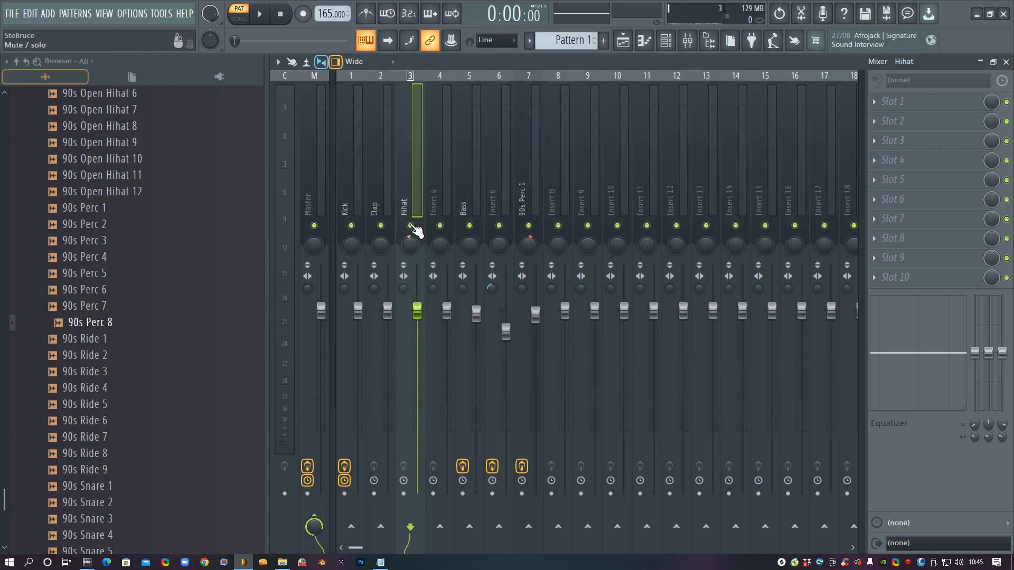
{"action": "key", "text": "space"}
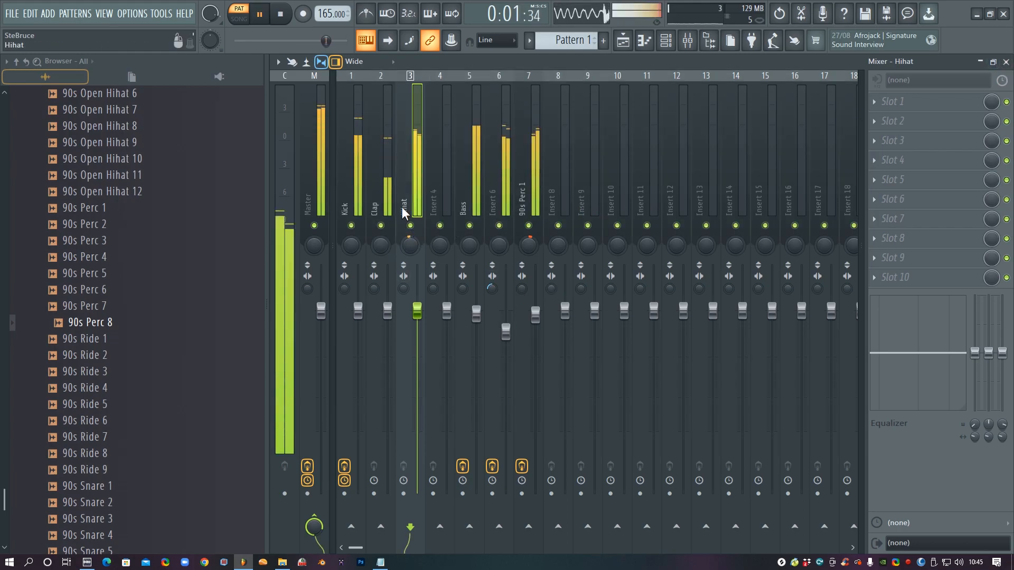
{"action": "key", "text": "space"}
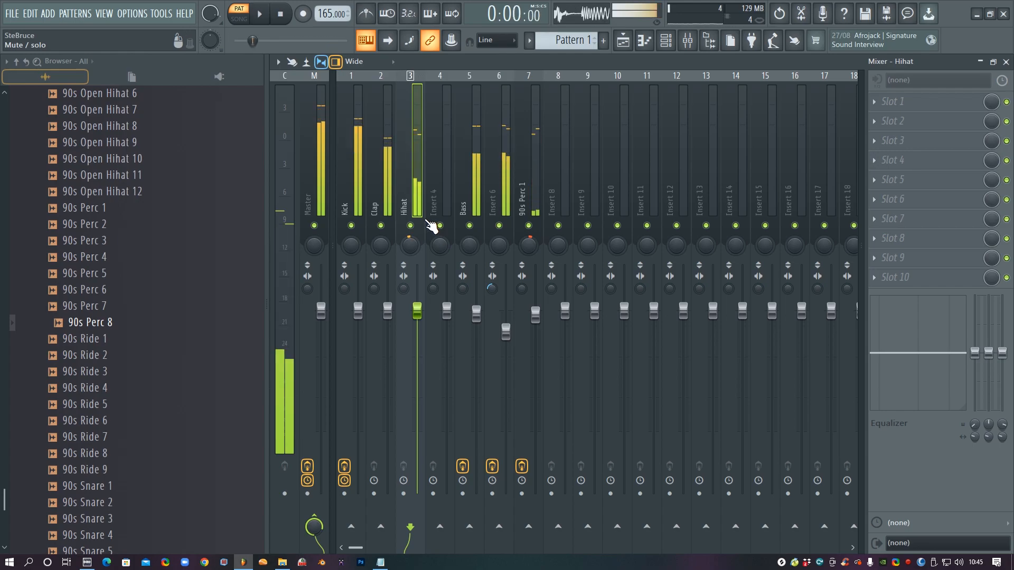
Add Fruity Parametric EQ 2 to the first effect slot of the Hihat mixer track and set band 1 to high pass.
{"action": "left_click", "coordinate": [879, 101]}
{"action": "left_click", "coordinate": [616, 125]}
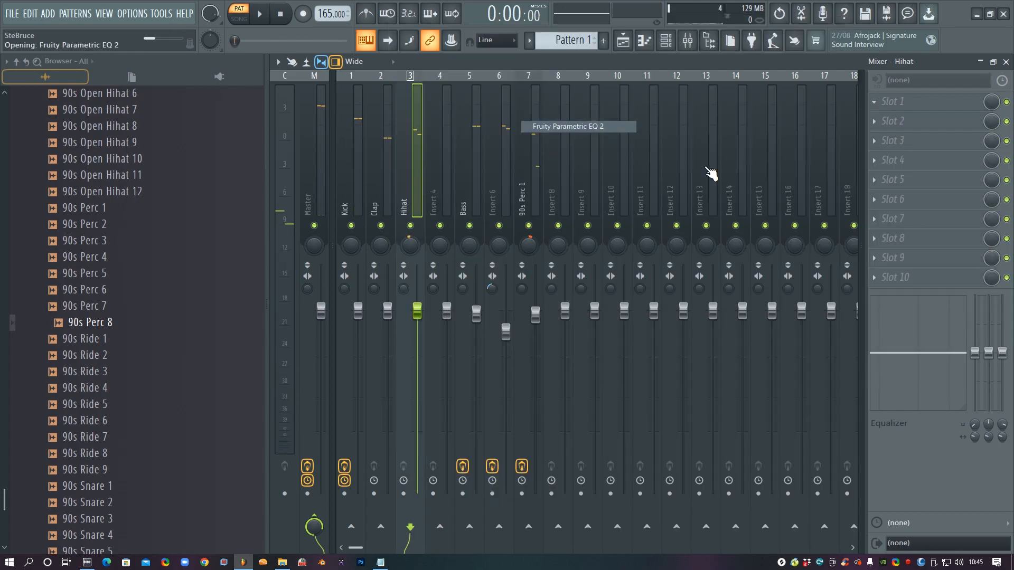
{"action": "scroll", "coordinate": [643, 129], "scroll_direction": "up", "scroll_amount": 2}
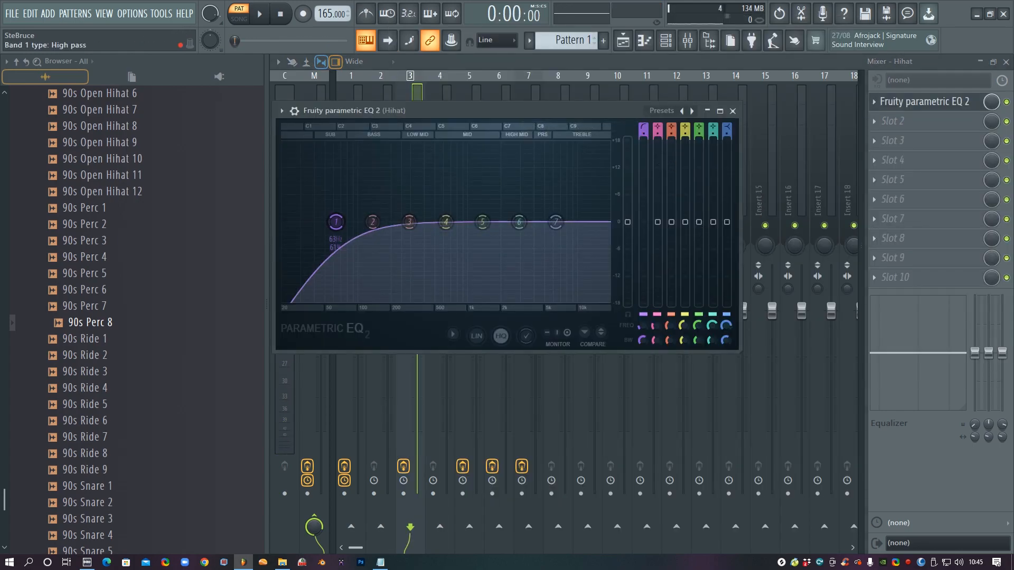
{"action": "scroll", "coordinate": [336, 222], "scroll_direction": "up", "scroll_amount": 2}
{"action": "left_click_drag", "start_coordinate": [451, 111], "coordinate": [647, 172]}
Raise the cutoff of the Hihat equalizer's high-pass band while the pattern plays, and select the Clap mixer track.
{"action": "key", "text": "space"}
{"action": "left_click_drag", "start_coordinate": [531, 283], "coordinate": [597, 287]}
{"action": "key", "text": "space"}
{"action": "left_click", "coordinate": [370, 200]}
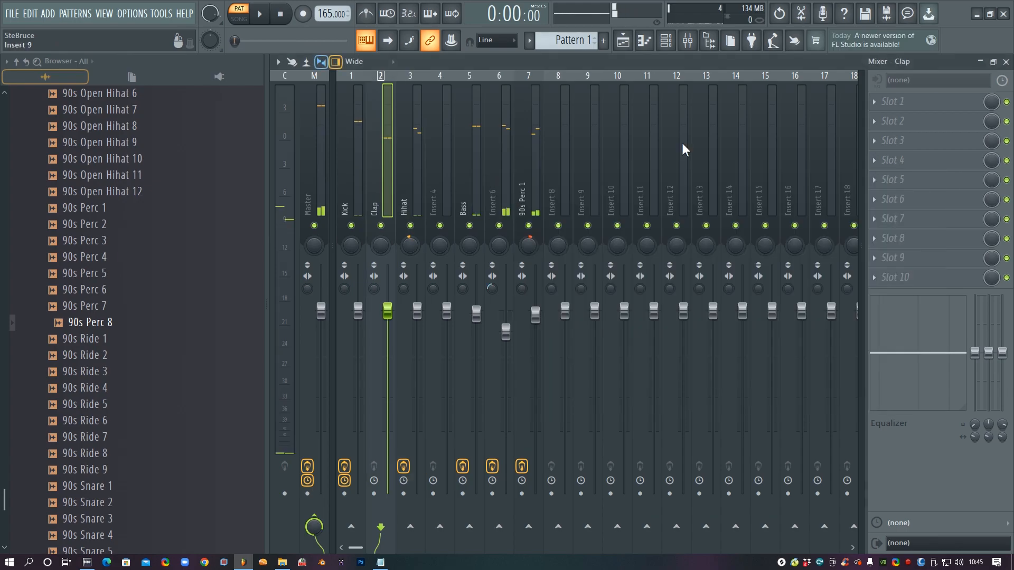
Add Fruity Parametric EQ 2 to the first effect slot of the Clap mixer track, with band 1 as a Steep 8 high pass.
{"action": "left_click", "coordinate": [884, 104]}
{"action": "left_click", "coordinate": [603, 119]}
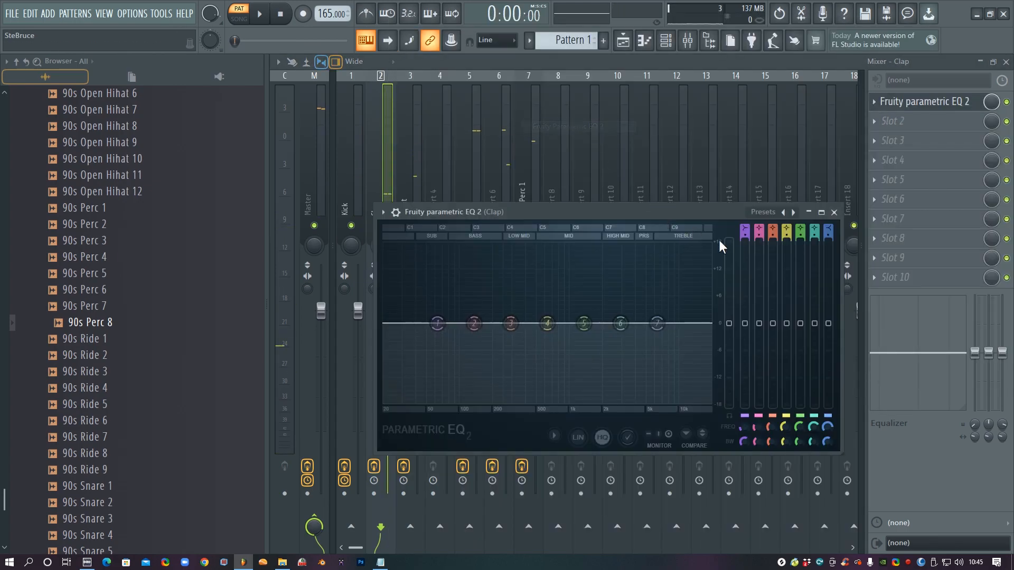
{"action": "scroll", "coordinate": [742, 228], "scroll_direction": "down", "scroll_amount": 3}
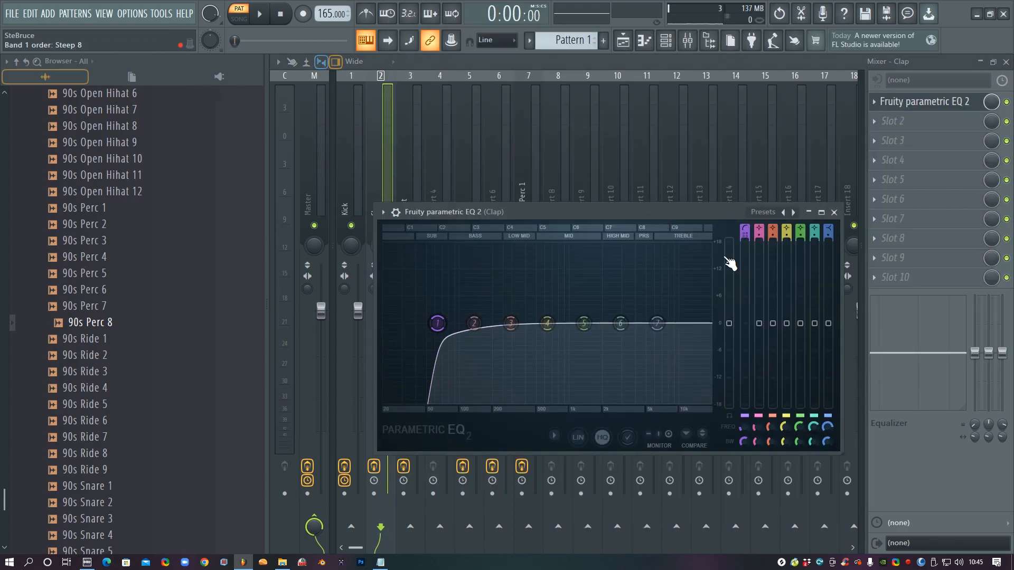
Play the pattern and raise the Clap equalizer's band 1 high-pass cutoff to a little above 200 Hz.
{"action": "key", "text": "space"}
{"action": "left_click_drag", "start_coordinate": [441, 342], "coordinate": [509, 324]}
{"action": "left_click", "coordinate": [560, 62]}
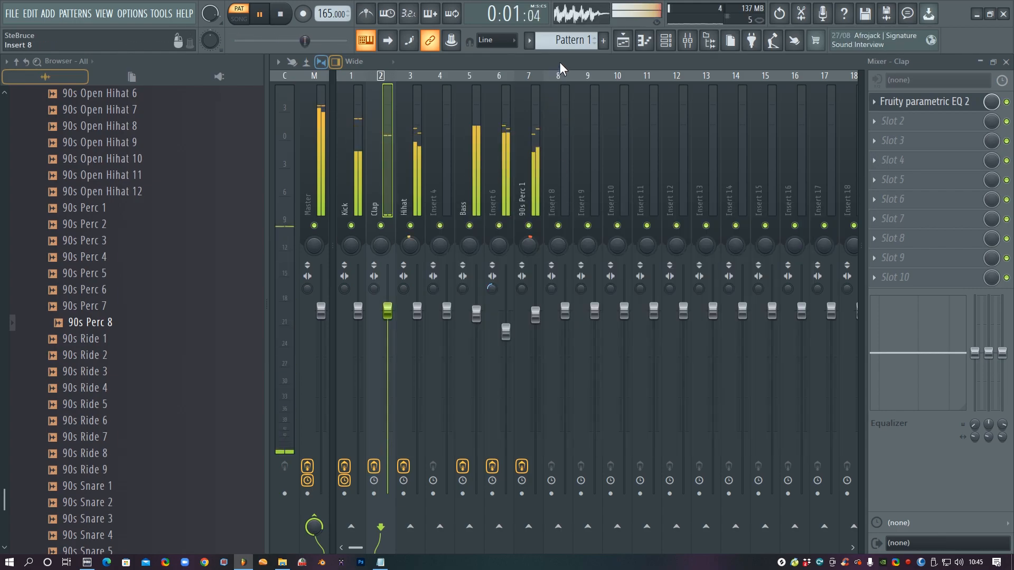
Stop playback and rename mixer insert 6 as Voic.
{"action": "left_click", "coordinate": [497, 170]}
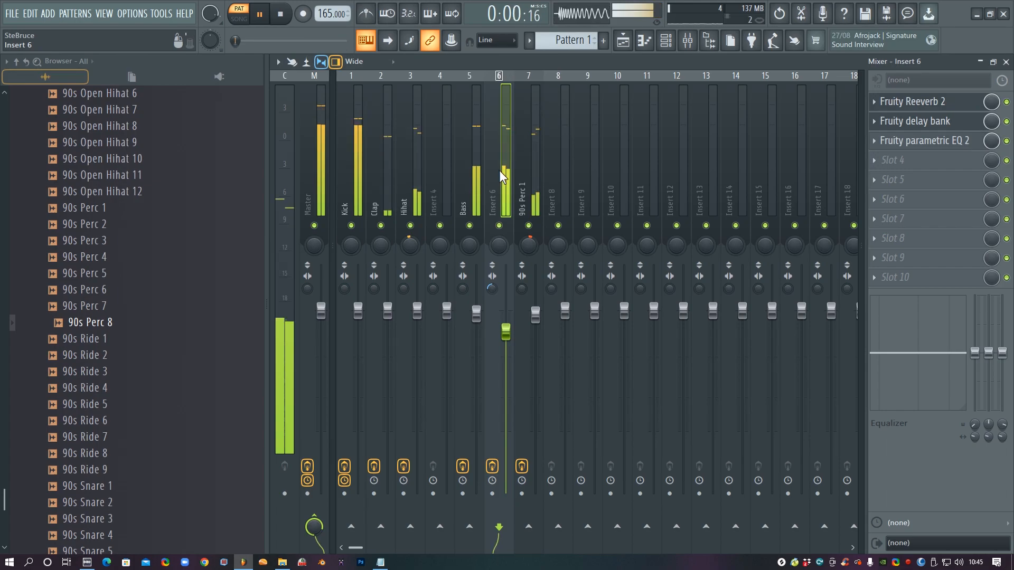
{"action": "key", "text": "space"}
{"action": "right_click", "coordinate": [499, 177]}
{"action": "type", "text": "V"}
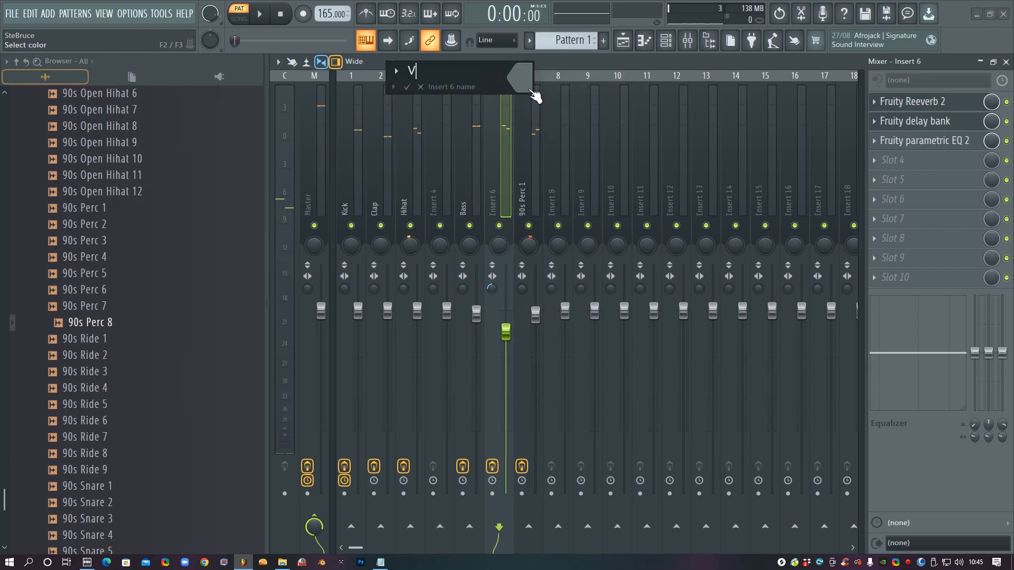
{"action": "type", "text": "oic"}
{"action": "key", "text": "Return"}
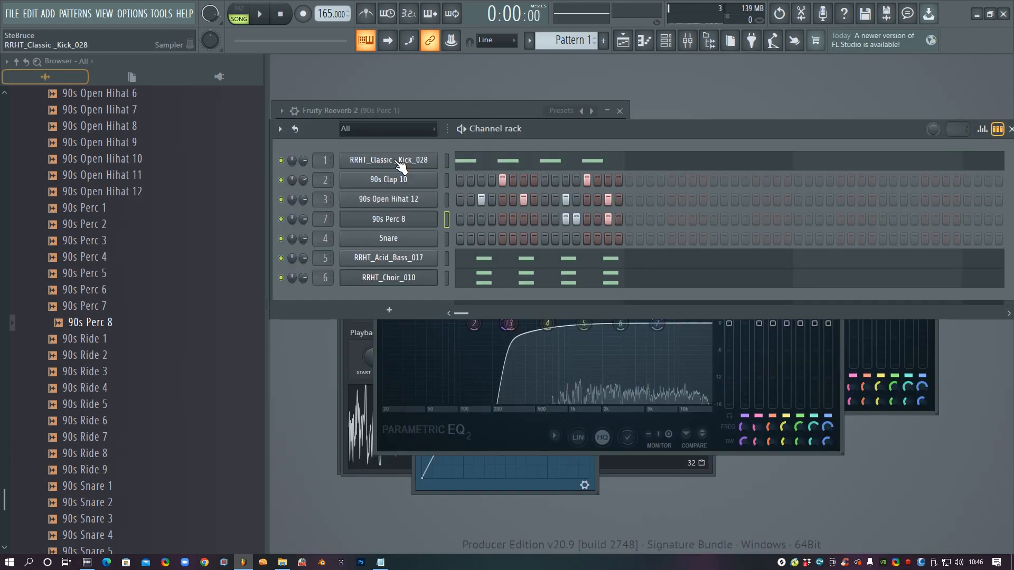
Rename the RRHT_Classic_Kick_028 channel as Kick and the 90s Clap 10 channel as Clap.
{"action": "right_click", "coordinate": [433, 160]}
{"action": "left_click", "coordinate": [482, 187]}
{"action": "type", "text": "K"}
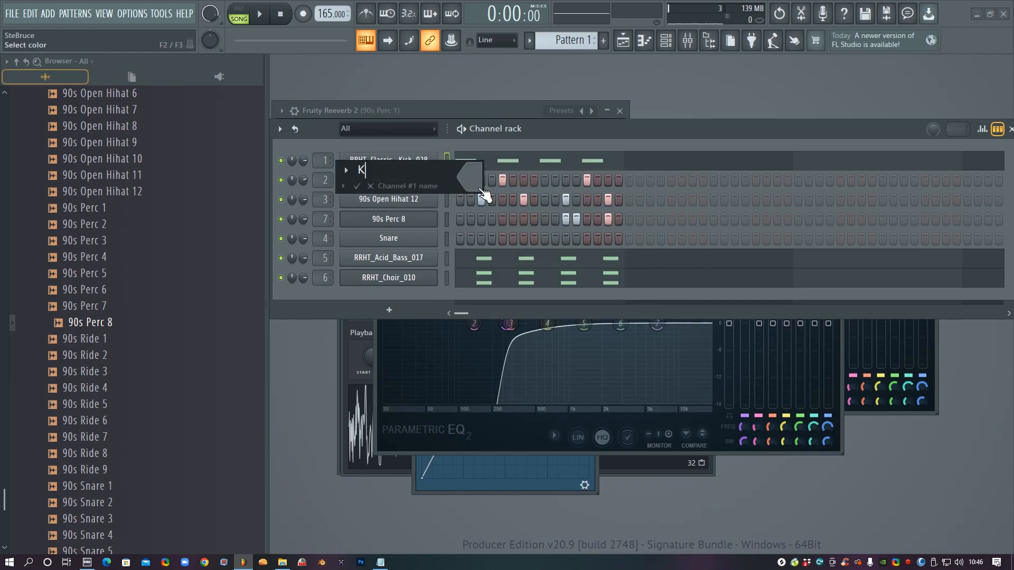
{"action": "type", "text": "ick"}
{"action": "key", "text": "Return"}
{"action": "right_click", "coordinate": [404, 190]}
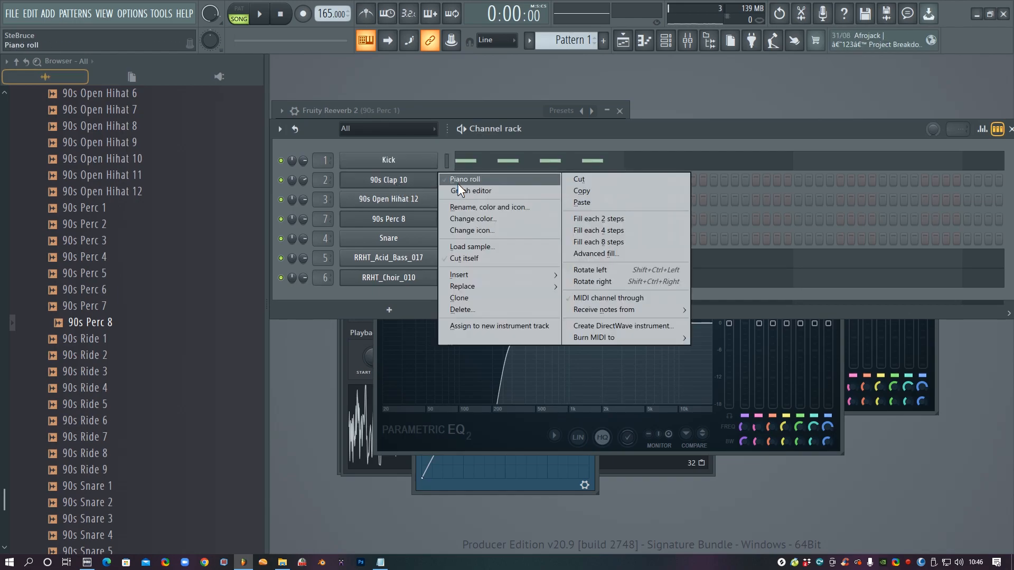
{"action": "left_click", "coordinate": [463, 207]}
{"action": "type", "text": "Clap"}
{"action": "key", "text": "Return"}
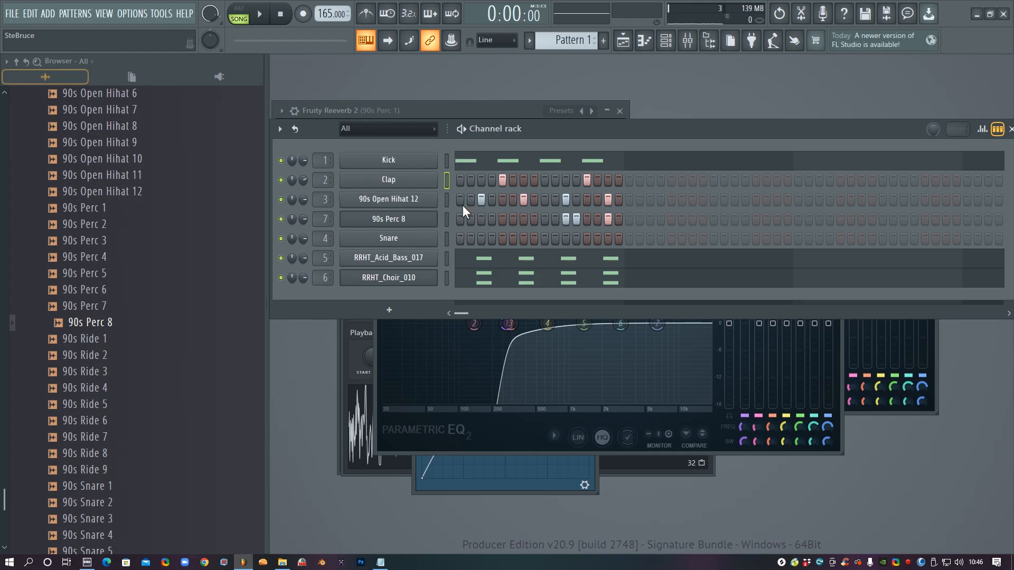
Rename the 90s Open Hihat 12 channel as Hihat and the 90s Perc 8 channel as Perc Hit.
{"action": "right_click", "coordinate": [404, 201]}
{"action": "left_click", "coordinate": [472, 226]}
{"action": "type", "text": "Hihat"}
{"action": "key", "text": "Return"}
{"action": "right_click", "coordinate": [393, 217]}
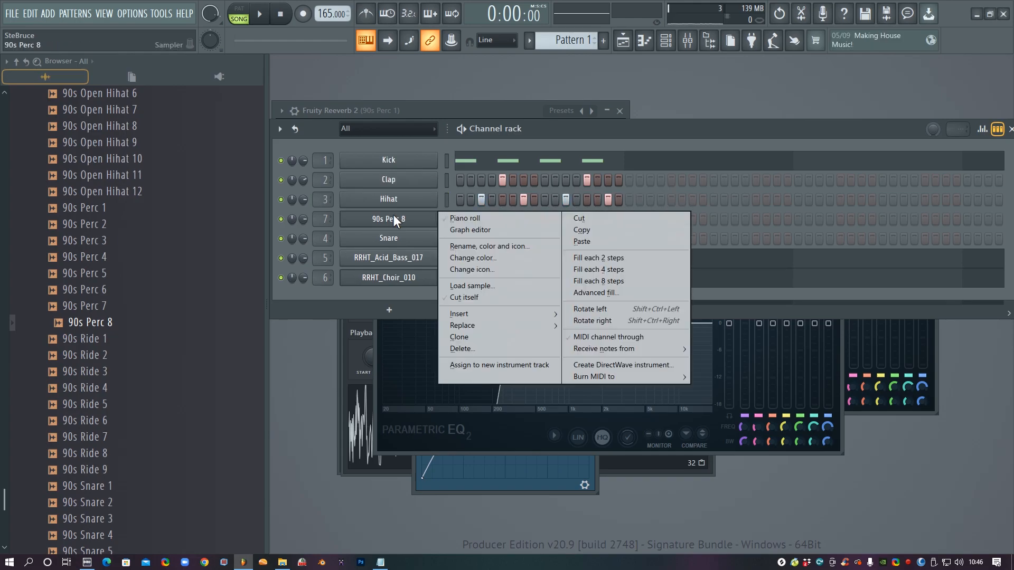
{"action": "left_click", "coordinate": [486, 248]}
{"action": "type", "text": "Pe"}
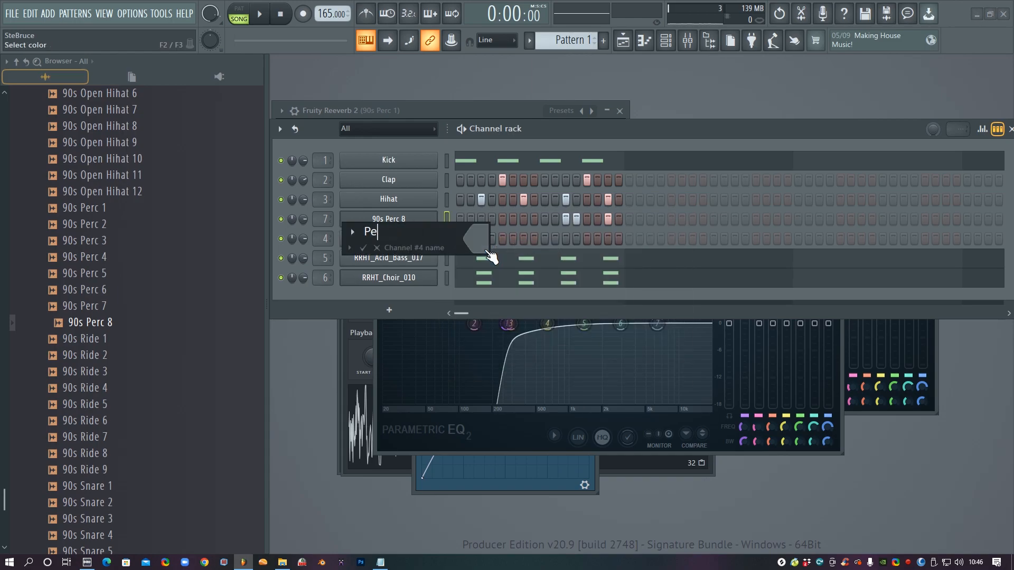
{"action": "type", "text": "rc Hit"}
{"action": "key", "text": "Return"}
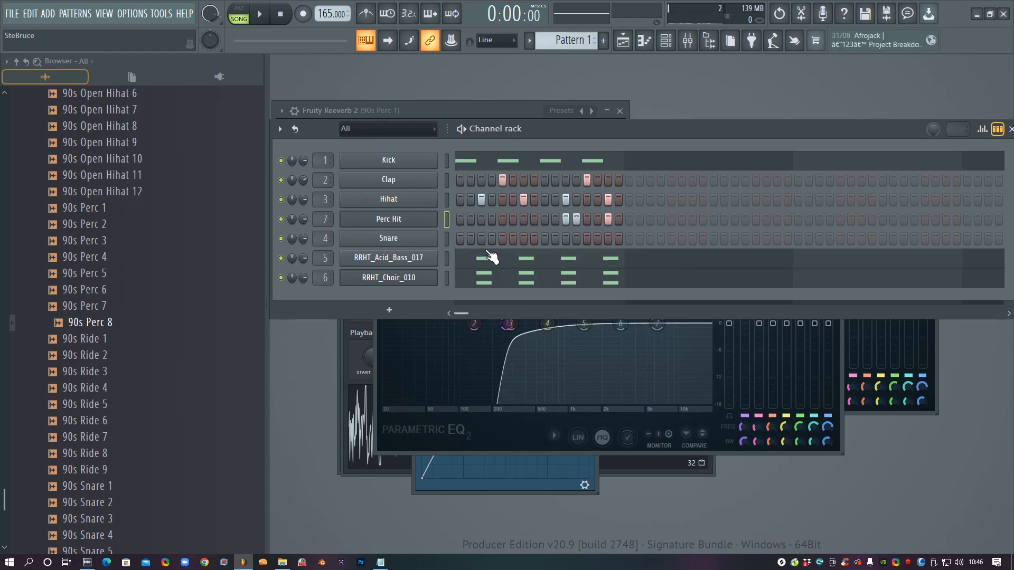
Rename the RRHT_Acid_Bass_017 channel as Acid Bass and the RRHT_Choir_010 channel as Choir.
{"action": "right_click", "coordinate": [394, 259]}
{"action": "left_click", "coordinate": [481, 280]}
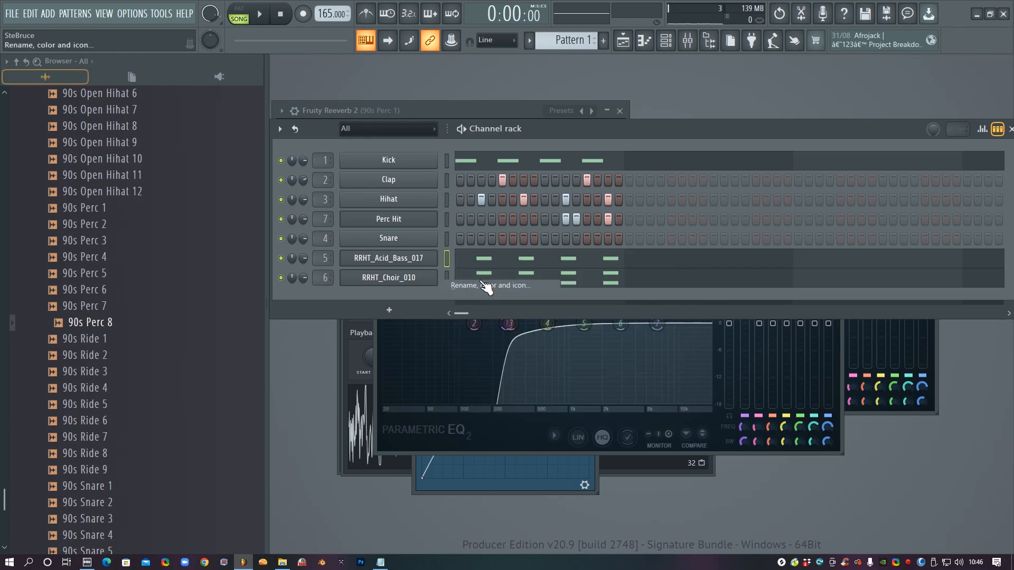
{"action": "type", "text": "Acid Bass"}
{"action": "key", "text": "Return"}
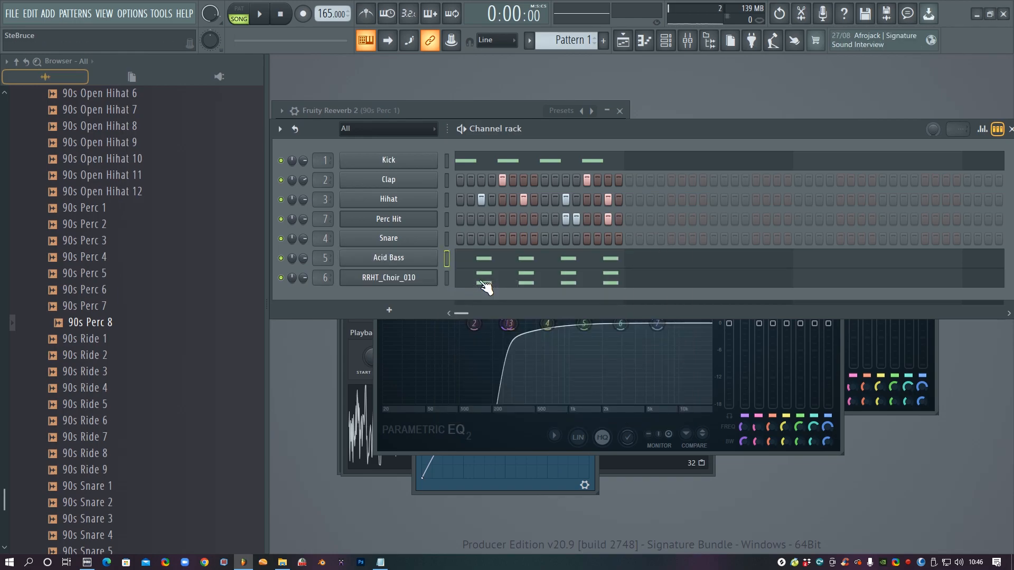
{"action": "right_click", "coordinate": [422, 282]}
{"action": "left_click", "coordinate": [482, 304]}
{"action": "type", "text": "C"}
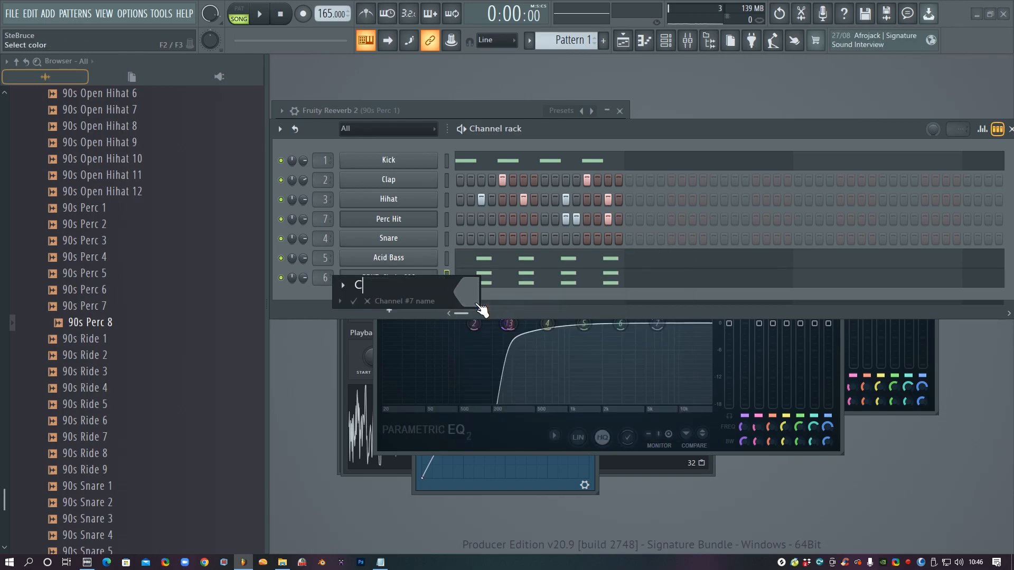
{"action": "type", "text": "hoir"}
{"action": "key", "text": "Return"}
Split Pattern 1 by channel into separate patterns and select the Kick pattern.
{"action": "left_click", "coordinate": [531, 38]}
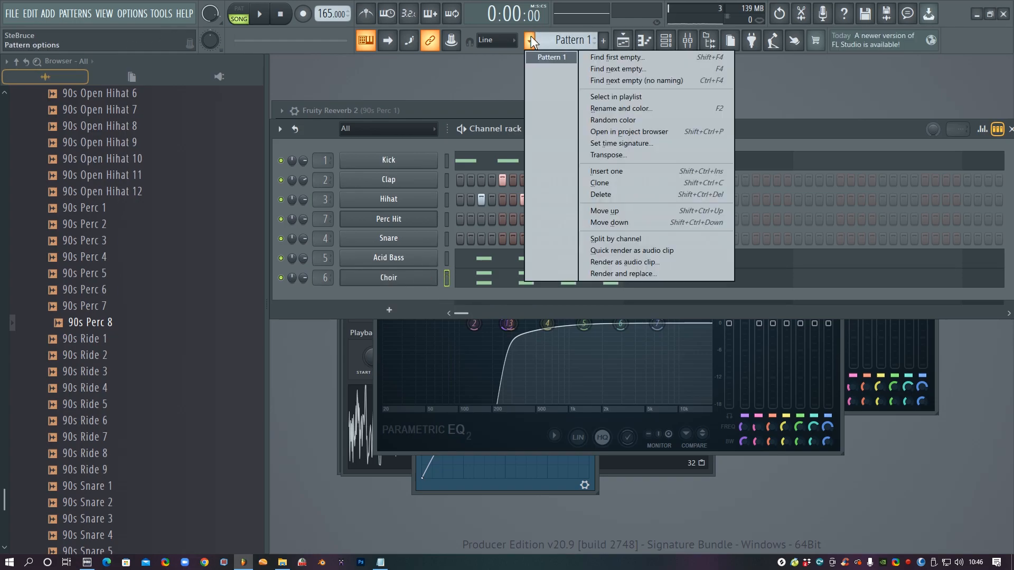
{"action": "left_click", "coordinate": [626, 237]}
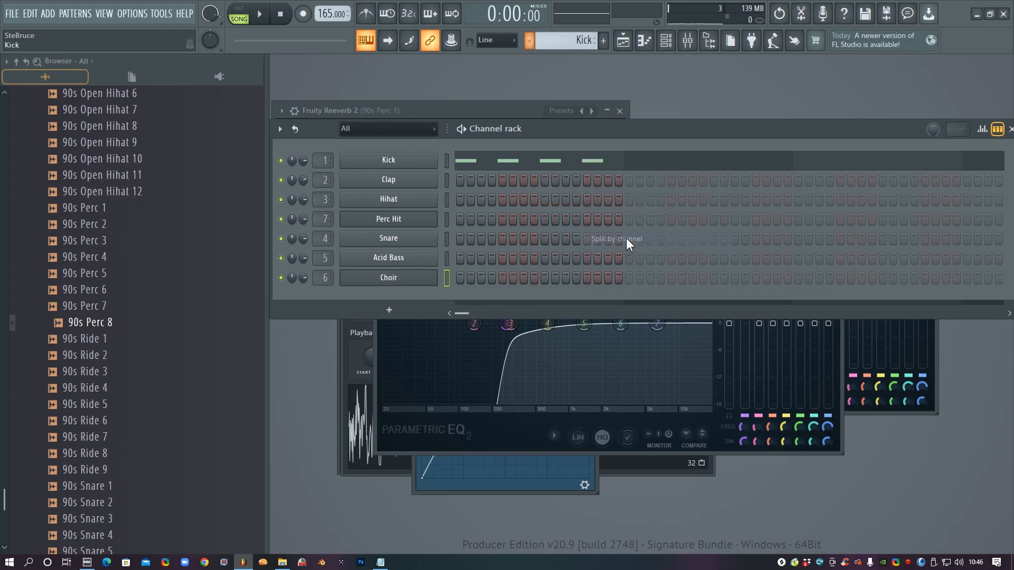
{"action": "left_click", "coordinate": [528, 46]}
{"action": "left_click", "coordinate": [544, 57]}
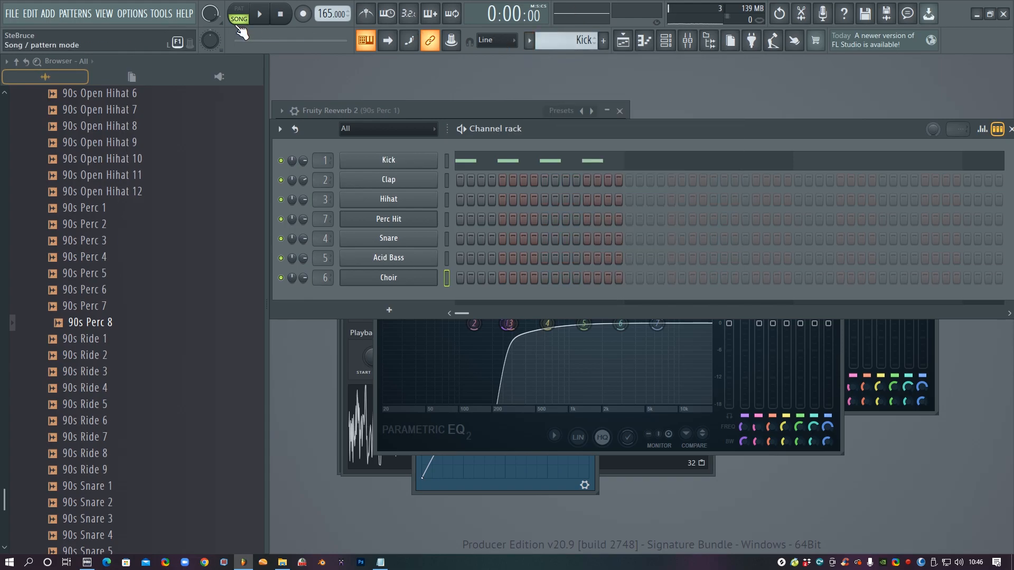
Paint Kick clips on playlist track 2 and Clap clips on track 3 across bars 1 to 8.
{"action": "key", "text": "F5"}
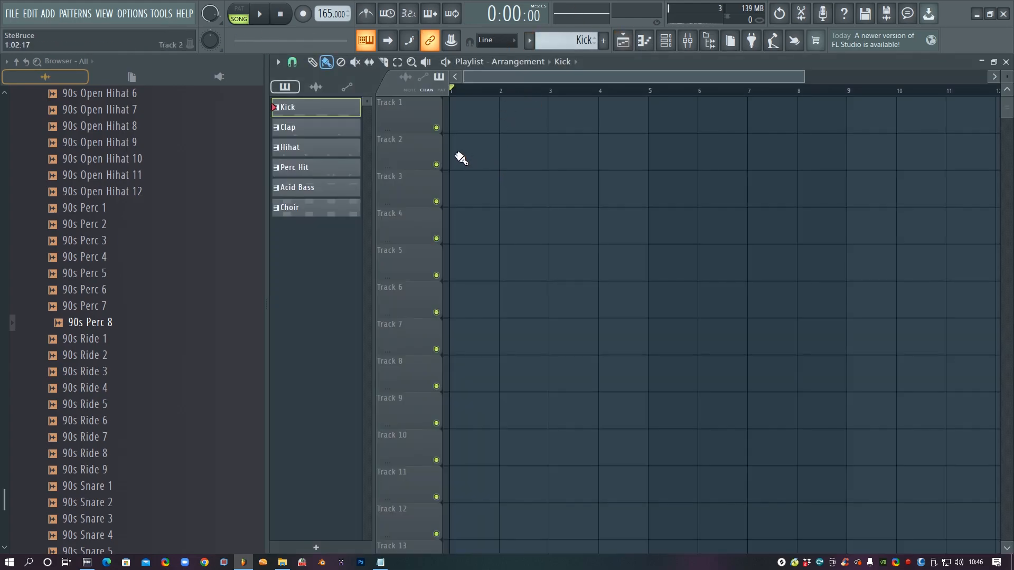
{"action": "left_click_drag", "start_coordinate": [458, 161], "coordinate": [801, 131]}
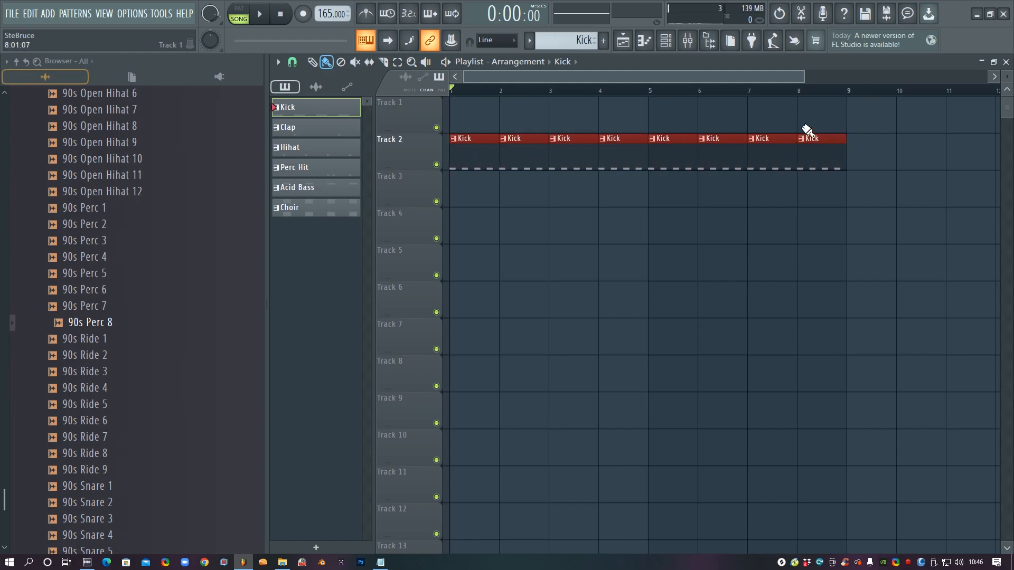
{"action": "key", "text": "Down"}
{"action": "left_click_drag", "start_coordinate": [458, 199], "coordinate": [785, 189]}
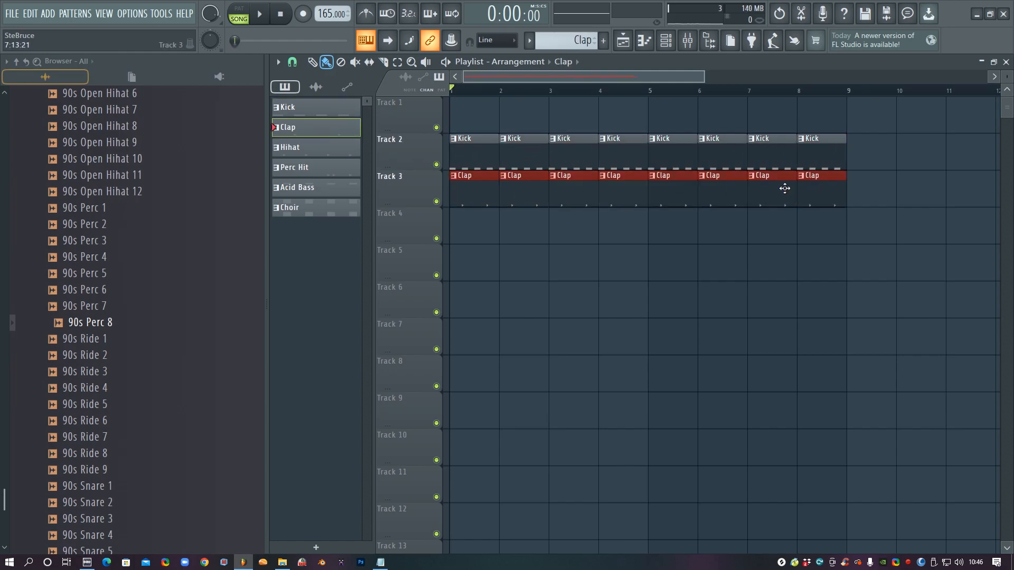
Paint Hihat clips on playlist track 4 and Perc Hit clips on track 5 across bars 1 to 8.
{"action": "left_click", "coordinate": [327, 148]}
{"action": "left_click_drag", "start_coordinate": [459, 237], "coordinate": [801, 230]}
{"action": "left_click", "coordinate": [320, 174]}
{"action": "left_click_drag", "start_coordinate": [467, 277], "coordinate": [721, 246]}
Paint Acid Bass clips on playlist track 6 and Choir clips on track 7 across bars 1 to 8.
{"action": "left_click", "coordinate": [319, 192]}
{"action": "left_click_drag", "start_coordinate": [456, 305], "coordinate": [816, 290]}
{"action": "left_click", "coordinate": [308, 211]}
{"action": "left_click_drag", "start_coordinate": [463, 340], "coordinate": [790, 330]}
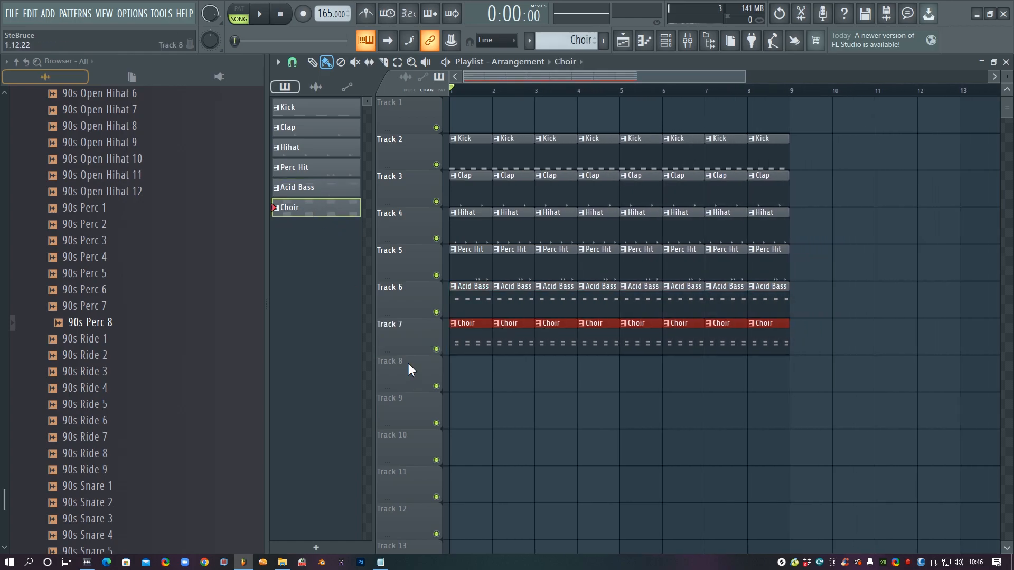
Move the Clap, Hihat, Perc Hit and Acid Bass clips to bars 9 to 16 and continue the Kick clips through bar 16.
{"action": "scroll", "coordinate": [440, 81], "scroll_direction": "down", "scroll_amount": 4}
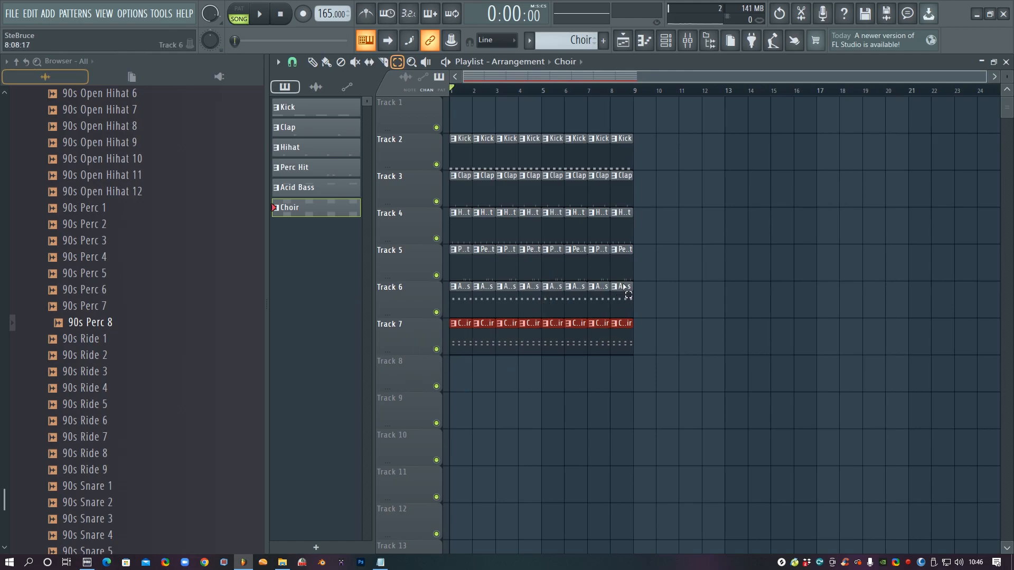
{"action": "left_click_drag", "start_coordinate": [658, 319], "coordinate": [655, 198]}
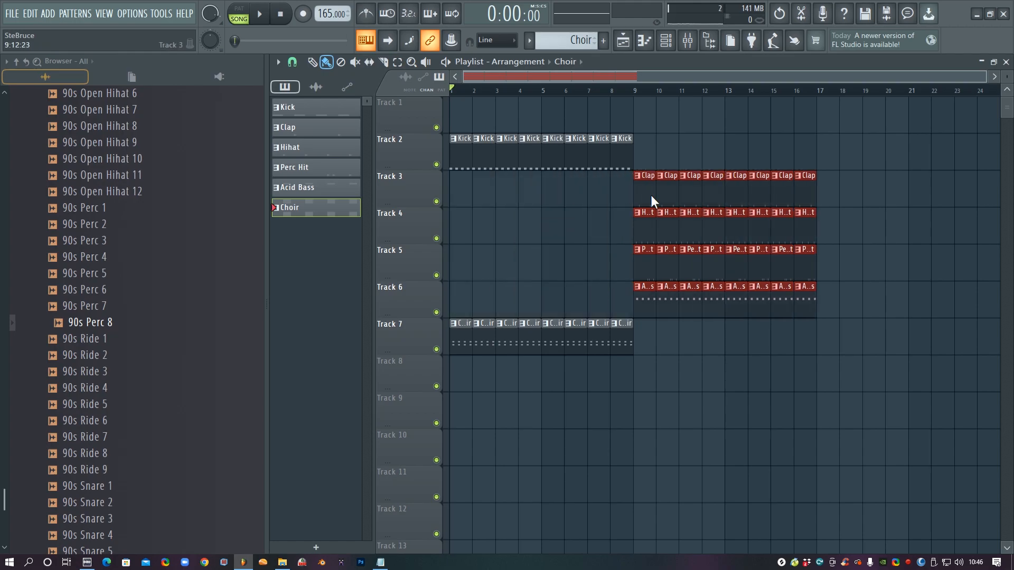
{"action": "left_click", "coordinate": [623, 146]}
{"action": "left_click_drag", "start_coordinate": [638, 153], "coordinate": [785, 155]}
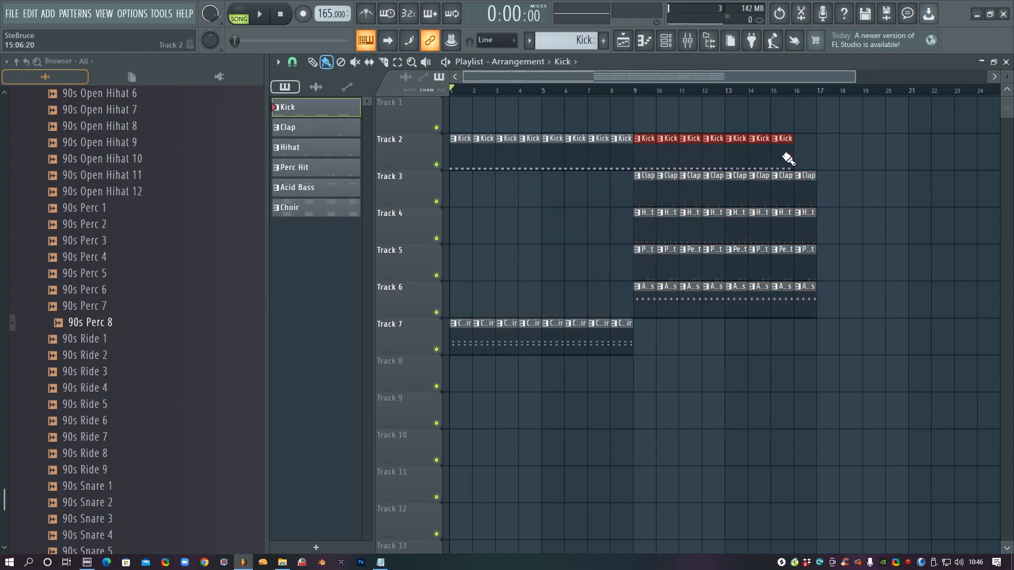
Continue the Choir clips through bar 16 and paint Perc Hit and Clap clips into the empty bars 1 to 8 of tracks 5 and 3.
{"action": "left_click", "coordinate": [626, 330]}
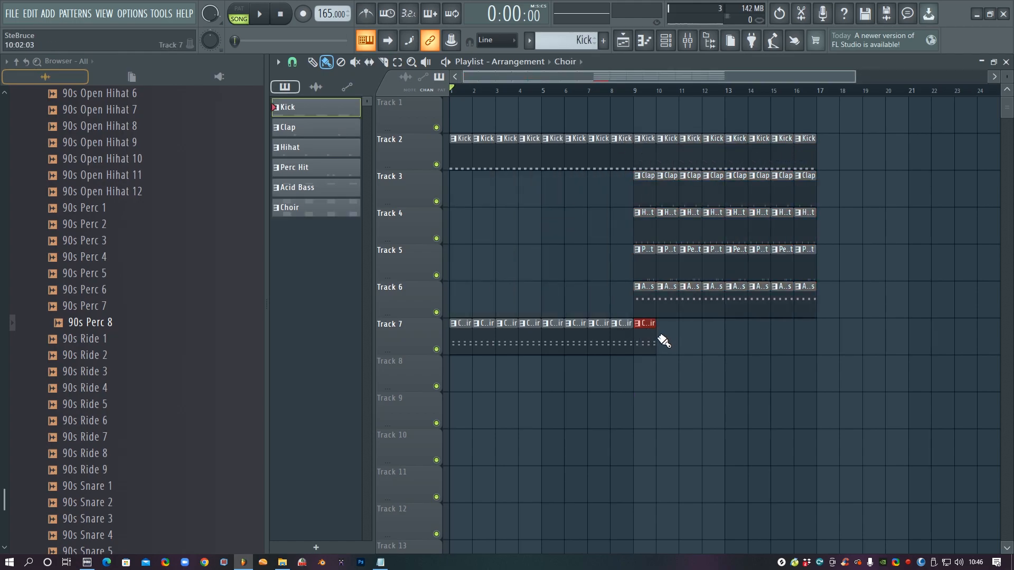
{"action": "left_click_drag", "start_coordinate": [663, 340], "coordinate": [770, 340]}
{"action": "right_click", "coordinate": [780, 426]}
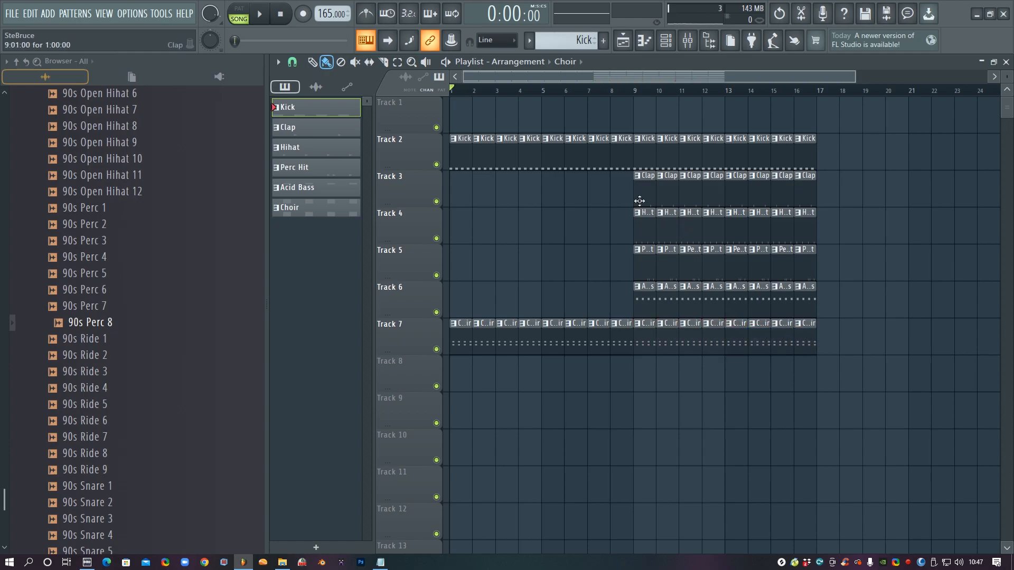
{"action": "left_click_drag", "start_coordinate": [455, 272], "coordinate": [617, 264]}
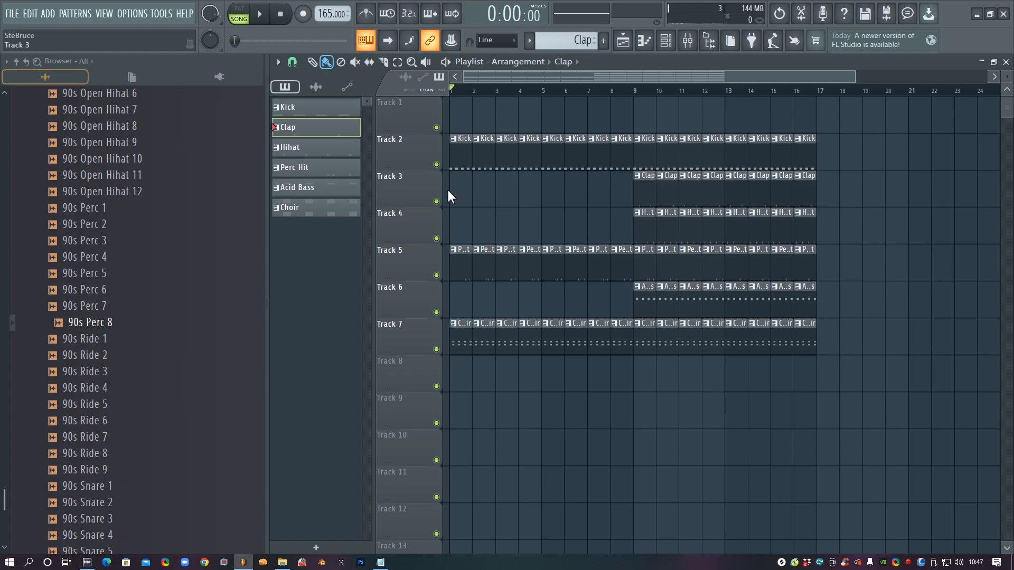
{"action": "mouse_move", "coordinate": [457, 197]}
{"action": "left_mouse_down"}
{"action": "mouse_move", "coordinate": [573, 199]}
{"action": "mouse_move", "coordinate": [586, 227]}
{"action": "left_mouse_up"}
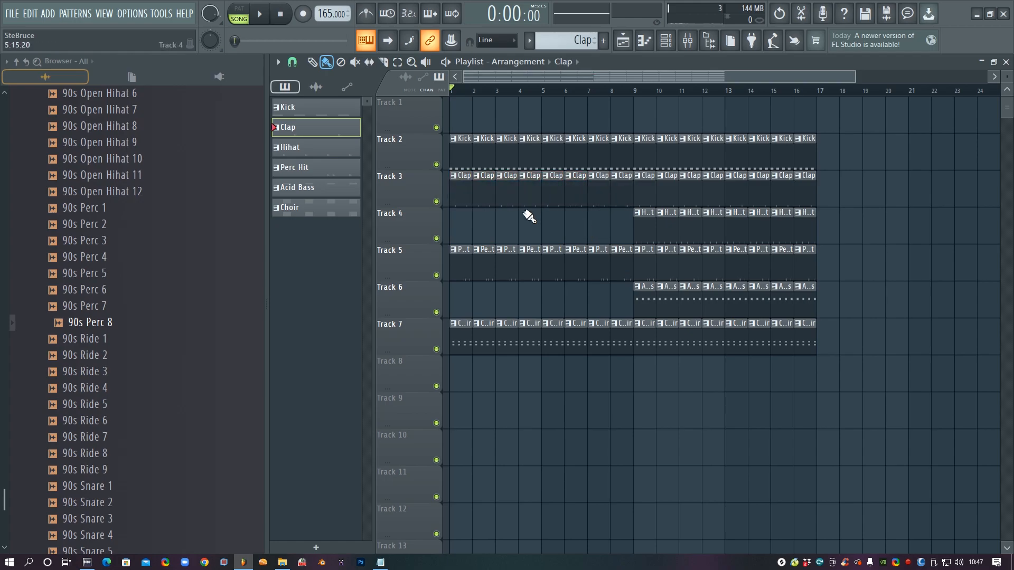
Find the 90s Crash 6 sample in the browser and place it at the start of playlist track 1.
{"action": "scroll", "coordinate": [153, 281], "scroll_direction": "up", "scroll_amount": 15}
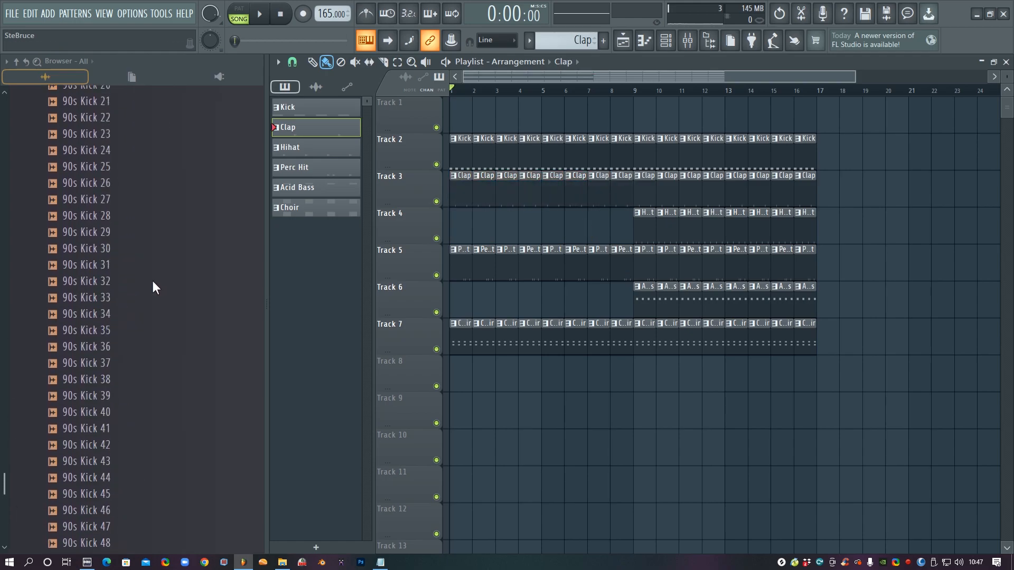
{"action": "scroll", "coordinate": [152, 281], "scroll_direction": "up", "scroll_amount": 8}
{"action": "scroll", "coordinate": [125, 344], "scroll_direction": "down", "scroll_amount": 5}
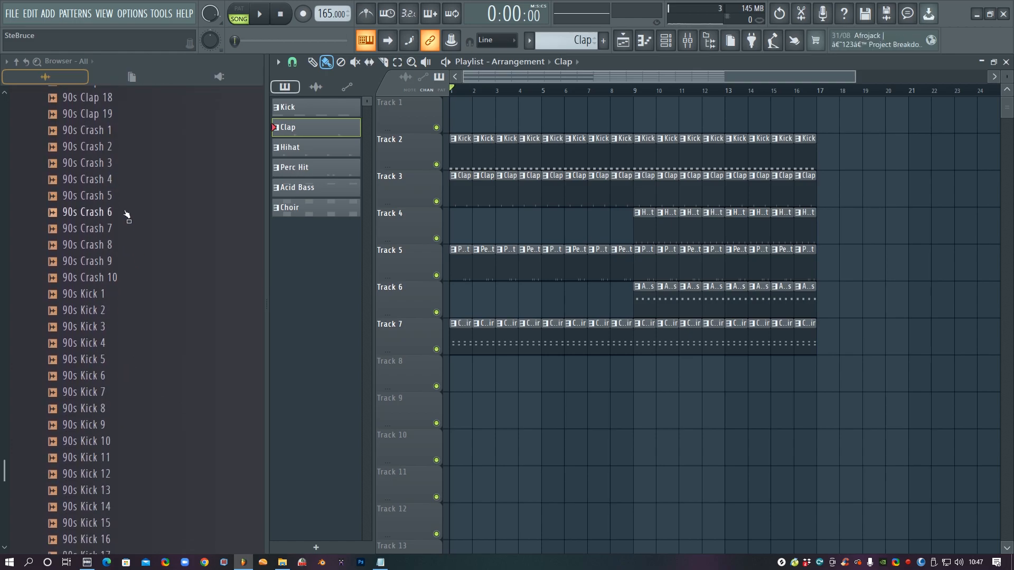
{"action": "left_click", "coordinate": [122, 208]}
{"action": "left_click_drag", "start_coordinate": [122, 209], "coordinate": [447, 115]}
Route the 90s Crash 6 clip to mixer track 8 and add Fruity Delay Bank to that track's first effect slot.
{"action": "double_click", "coordinate": [452, 117]}
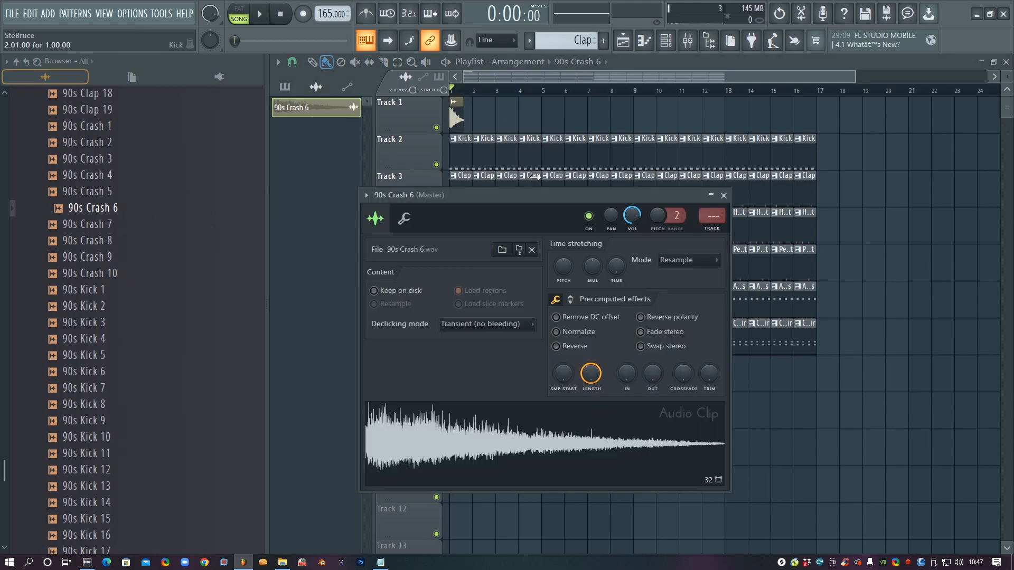
{"action": "left_click", "coordinate": [721, 230]}
{"action": "left_click", "coordinate": [874, 102]}
{"action": "mouse_move", "coordinate": [887, 118]}
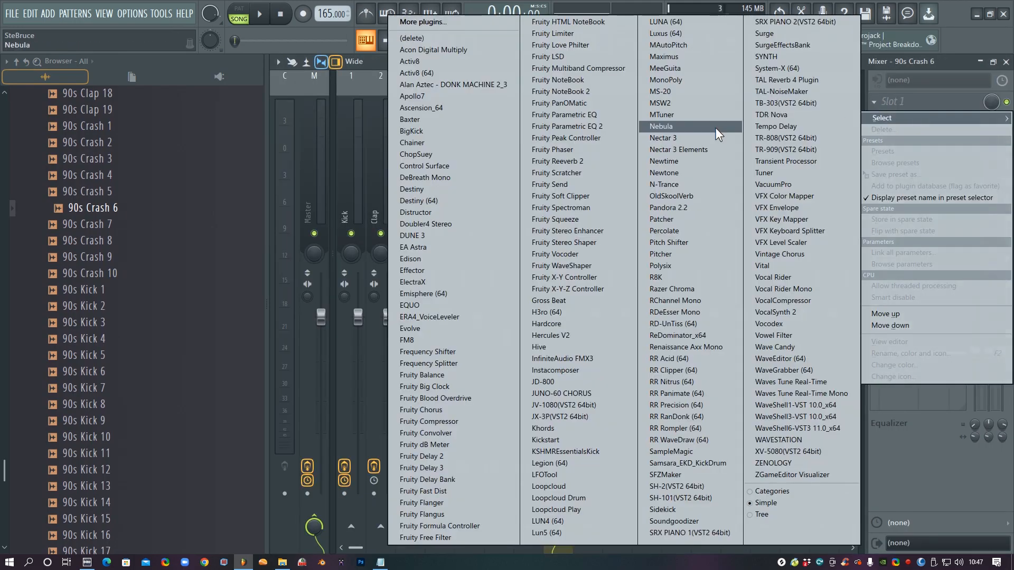
{"action": "left_click", "coordinate": [451, 478]}
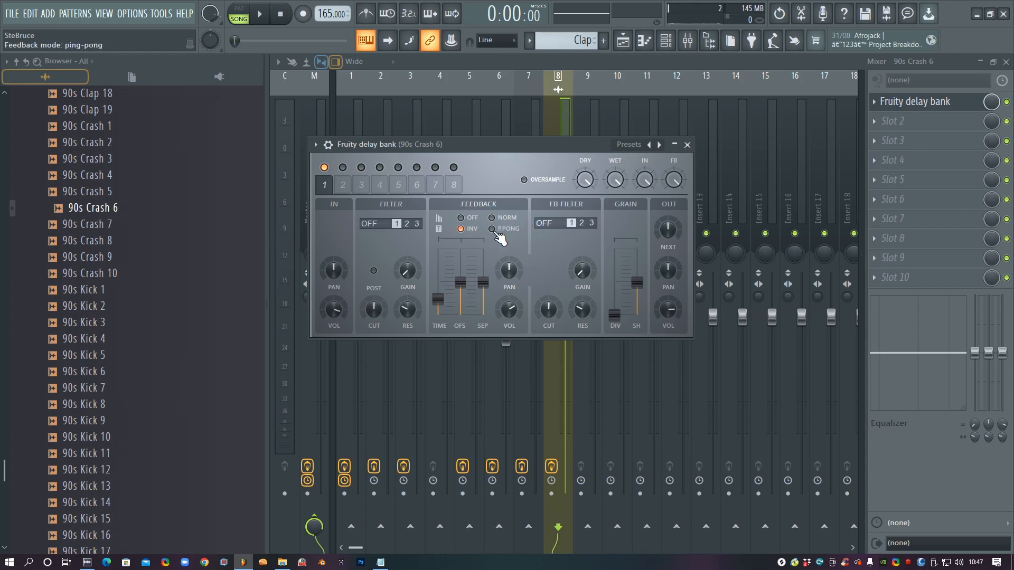
{"action": "left_click", "coordinate": [687, 144]}
{"action": "left_click", "coordinate": [1006, 61]}
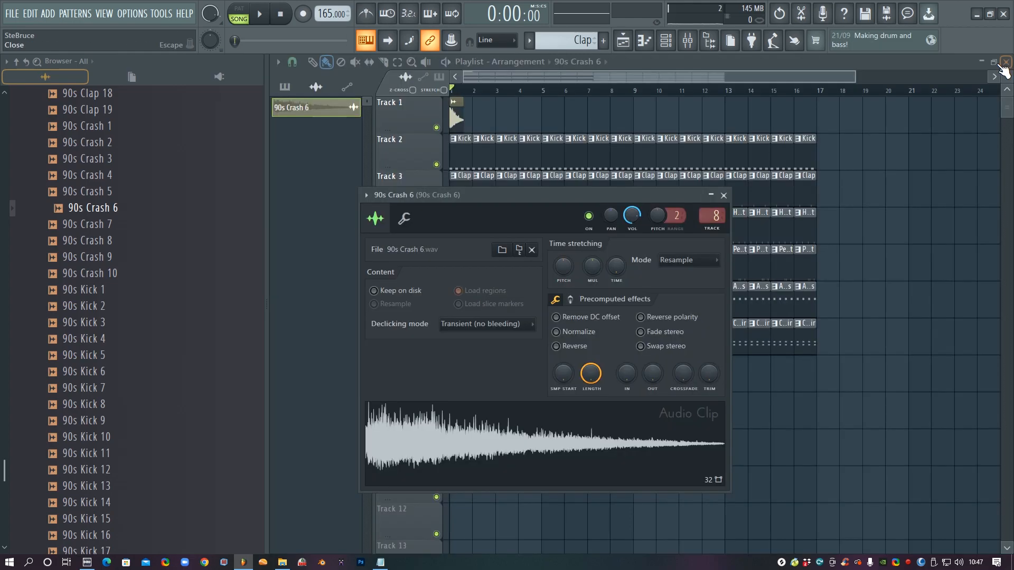
Audition the crash sample and add Fruity Parametric EQ 2 to the second effect slot of the 90s Crash 6 mixer track.
{"action": "left_click", "coordinate": [519, 437]}
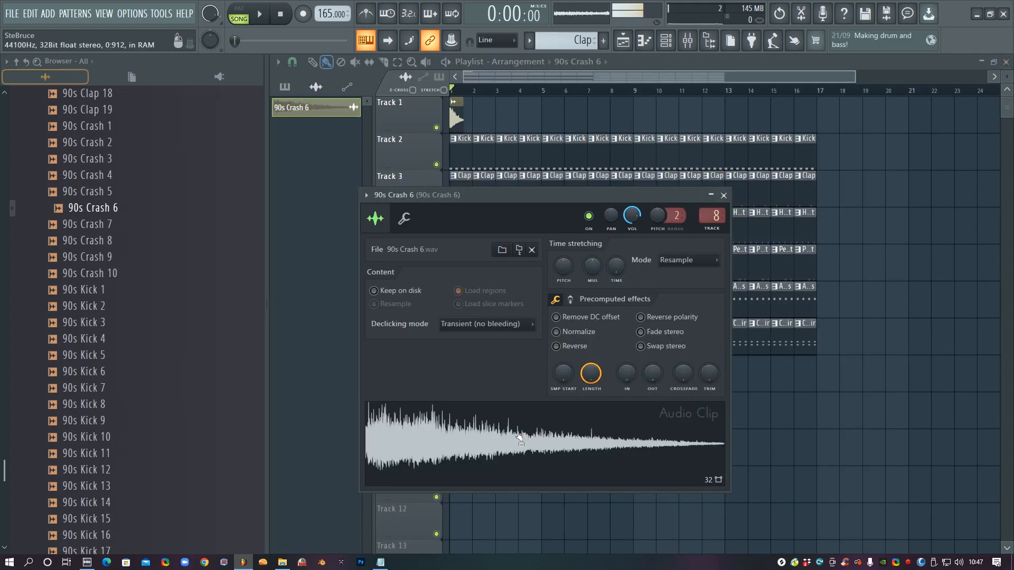
{"action": "left_click", "coordinate": [687, 41]}
{"action": "left_click", "coordinate": [872, 123]}
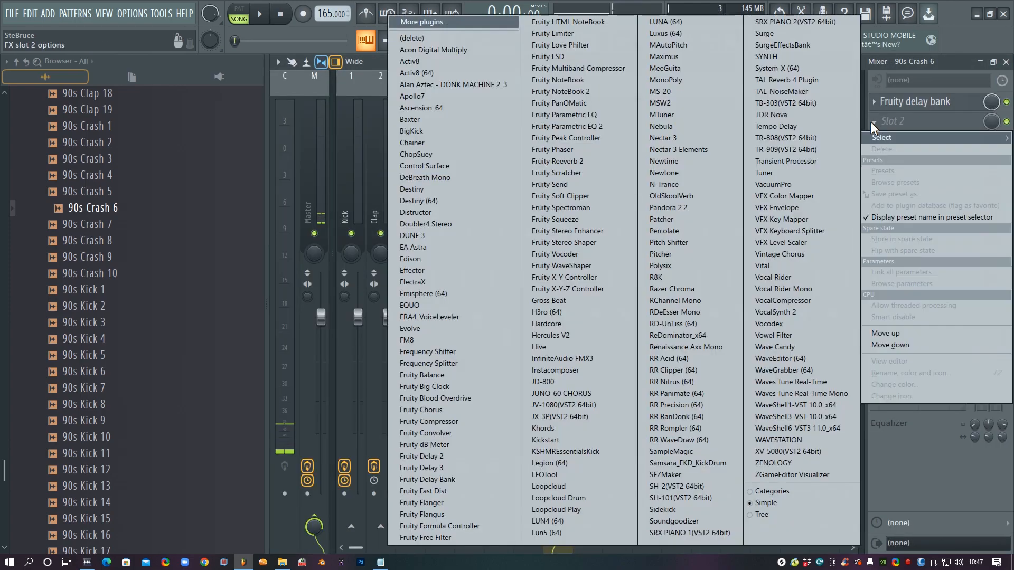
{"action": "left_click", "coordinate": [602, 127]}
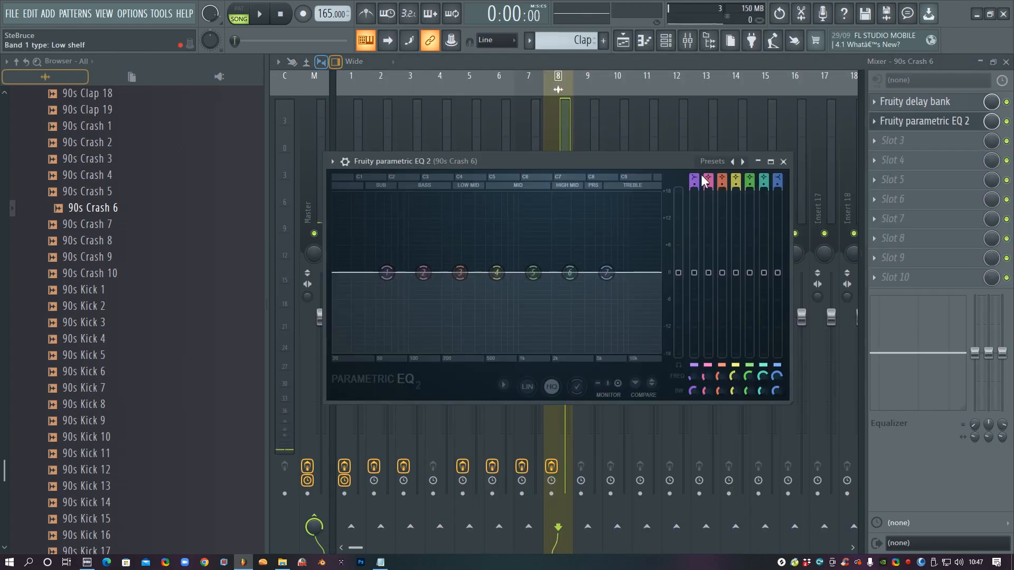
Turn EQ band 1 into a steep high-pass filter and raise its cutoff to just below band 3 to remove the crash's low end.
{"action": "scroll", "coordinate": [695, 176], "scroll_direction": "down", "scroll_amount": 2}
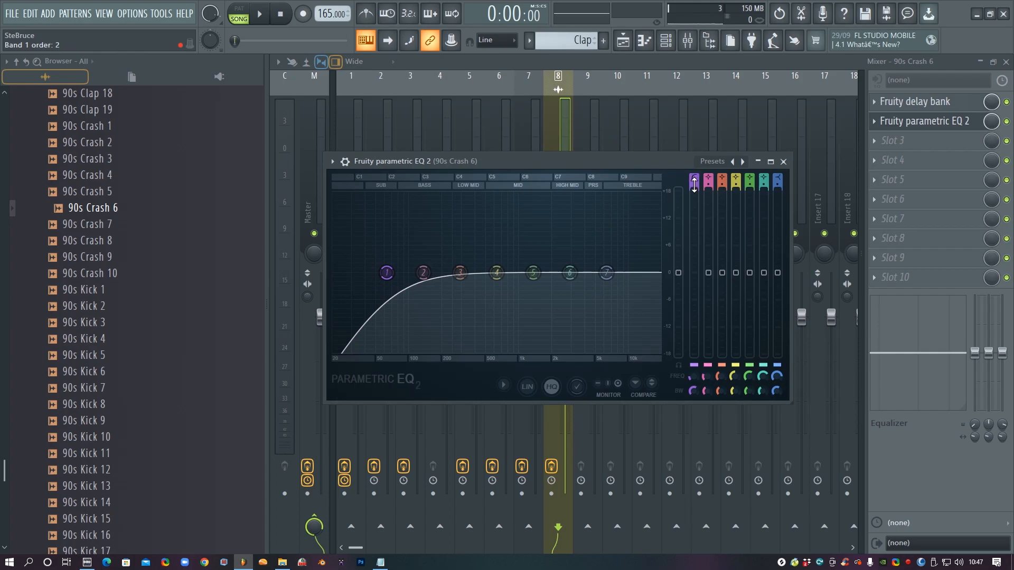
{"action": "left_click_drag", "start_coordinate": [387, 272], "coordinate": [444, 272]}
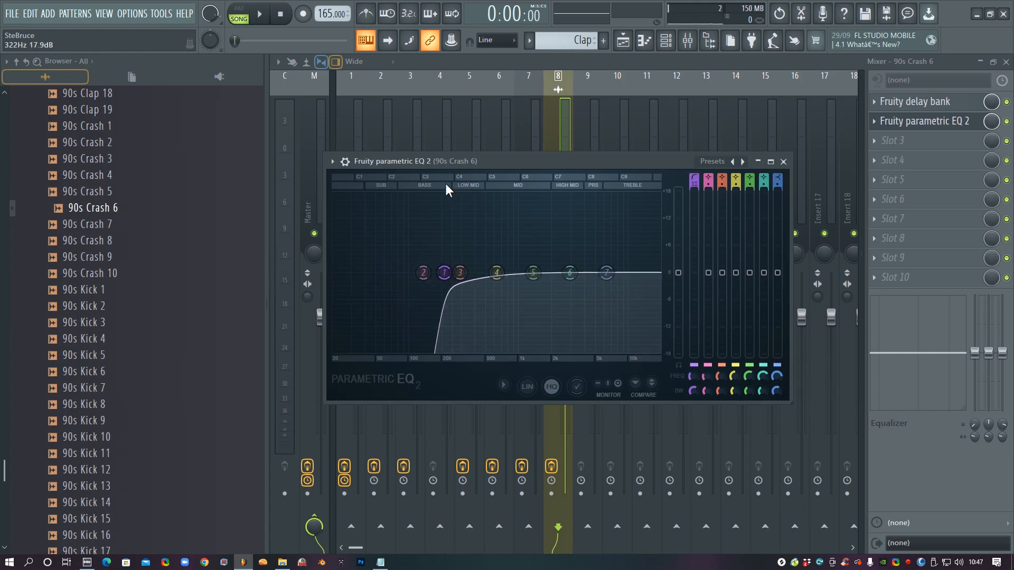
{"action": "left_click_drag", "start_coordinate": [444, 273], "coordinate": [447, 272]}
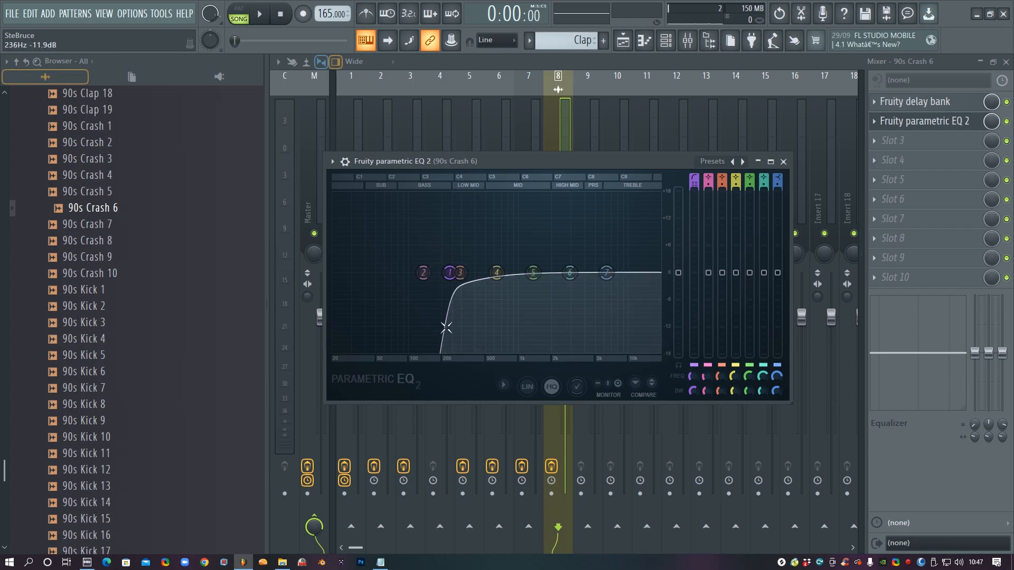
{"action": "left_click", "coordinate": [783, 161]}
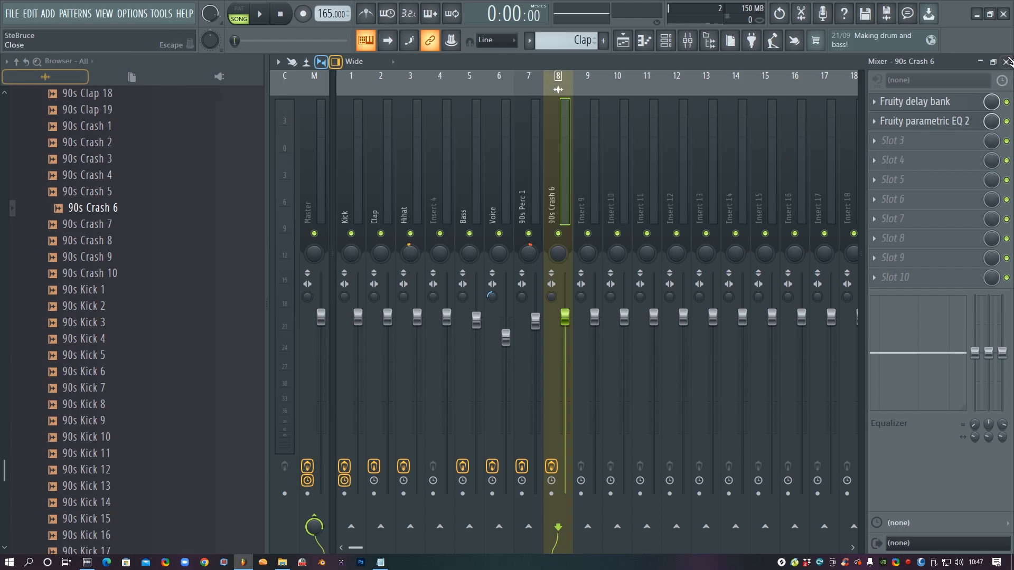
Return to the playlist and set the 90s Crash 6 clip's channel volume to 51%.
{"action": "left_click", "coordinate": [1005, 62]}
{"action": "left_click", "coordinate": [755, 405]}
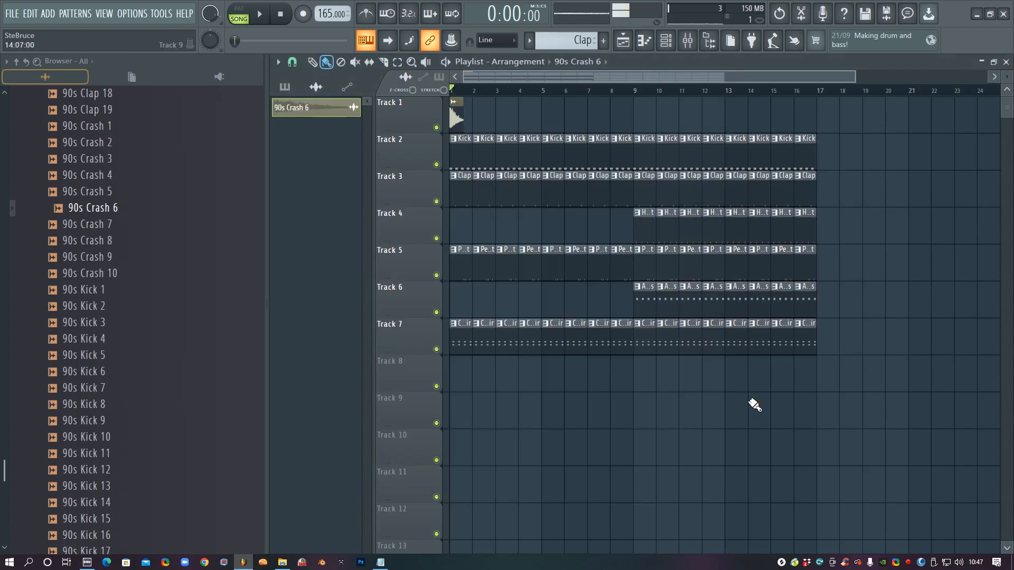
{"action": "double_click", "coordinate": [451, 107]}
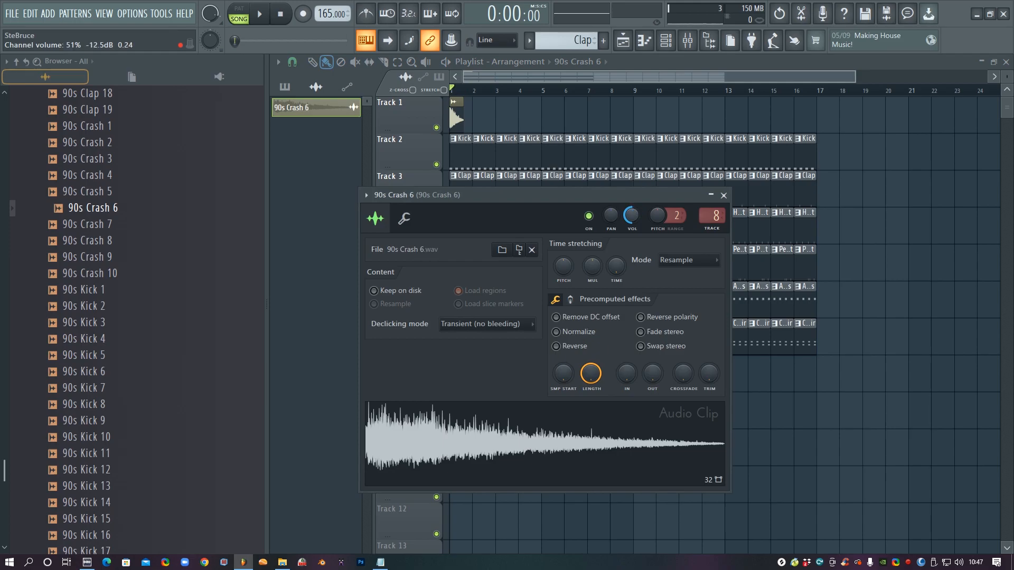
{"action": "left_click", "coordinate": [816, 498]}
Play the arrangement and add a second 90s Crash 6 clip at bar 9 of track 1.
{"action": "key", "text": "space"}
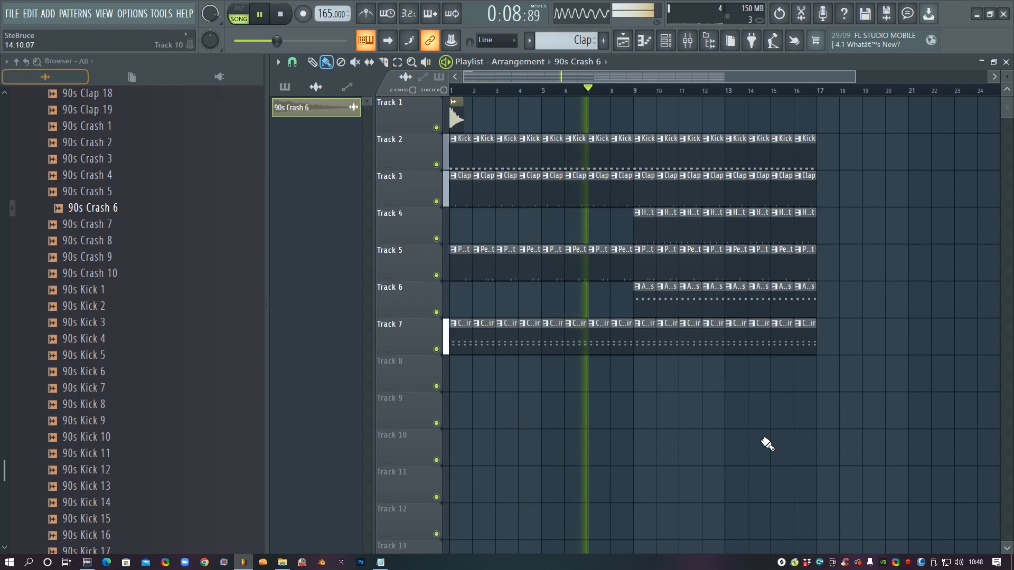
{"action": "left_click", "coordinate": [634, 130]}
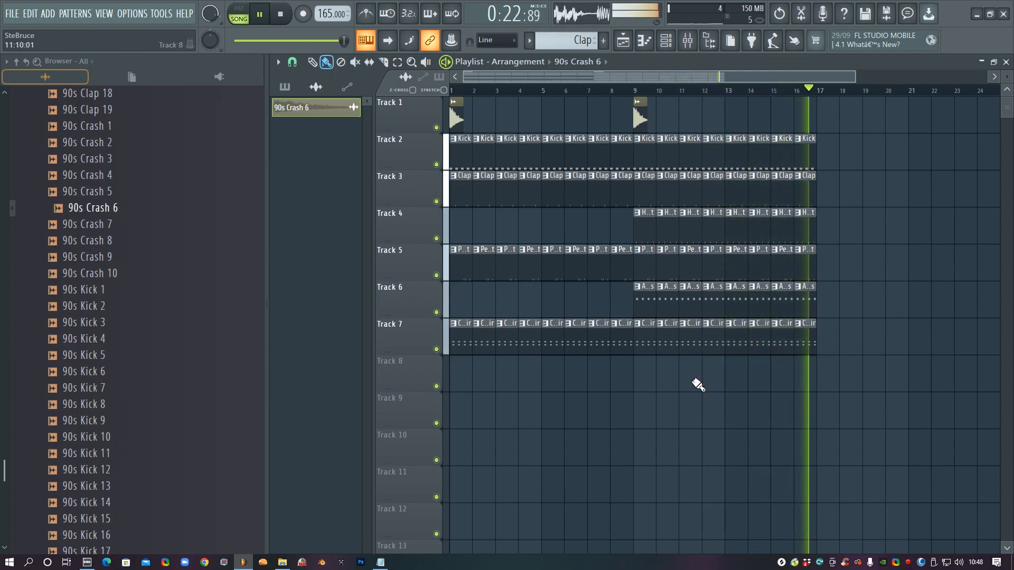
{"action": "key", "text": "space"}
Delete every second Perc Hit clip on track 5, clearing the even-numbered bars 2 to 16.
{"action": "right_click", "coordinate": [486, 270]}
{"action": "right_click", "coordinate": [528, 267]}
{"action": "right_click", "coordinate": [577, 270]}
{"action": "right_click", "coordinate": [618, 266]}
{"action": "right_click", "coordinate": [665, 269]}
{"action": "right_click", "coordinate": [713, 272]}
{"action": "right_click", "coordinate": [758, 276]}
{"action": "right_click", "coordinate": [811, 273]}
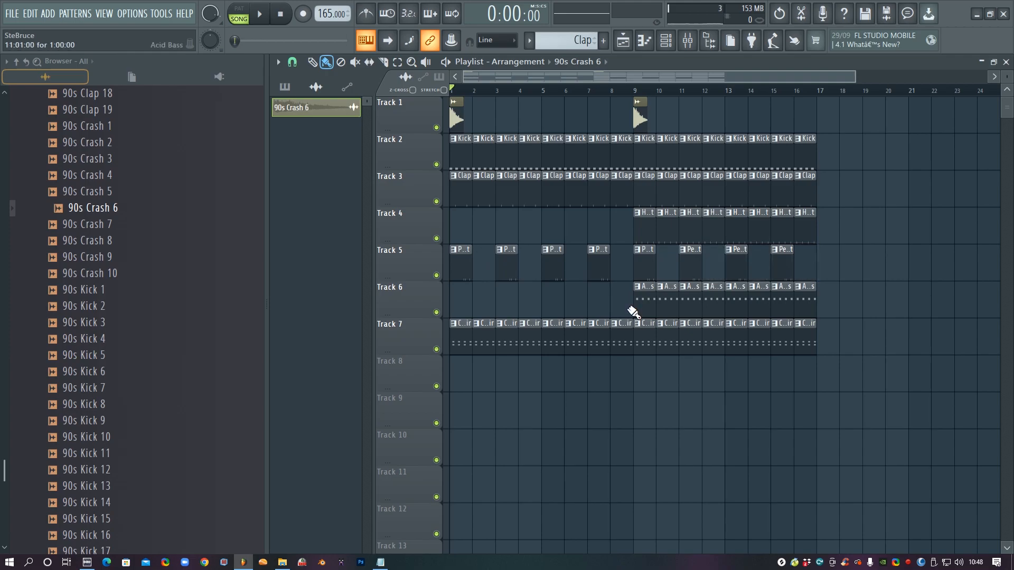
Audition the Choir pattern alone in the piano roll and slightly shorten all its C5 and A4 notes.
{"action": "double_click", "coordinate": [576, 341]}
{"action": "left_click", "coordinate": [240, 16]}
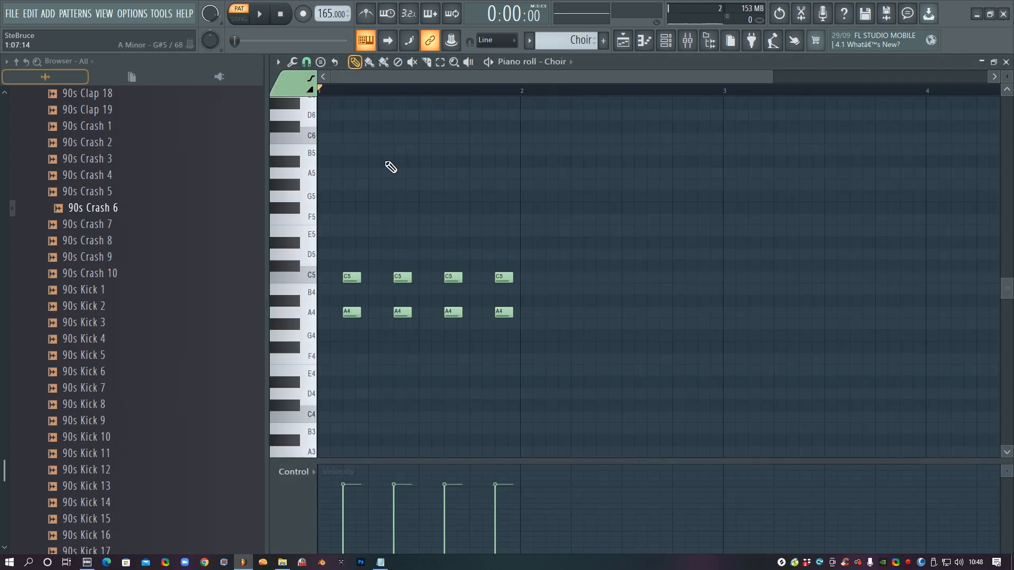
{"action": "key", "text": "space"}
{"action": "key", "text": "ctrl+a"}
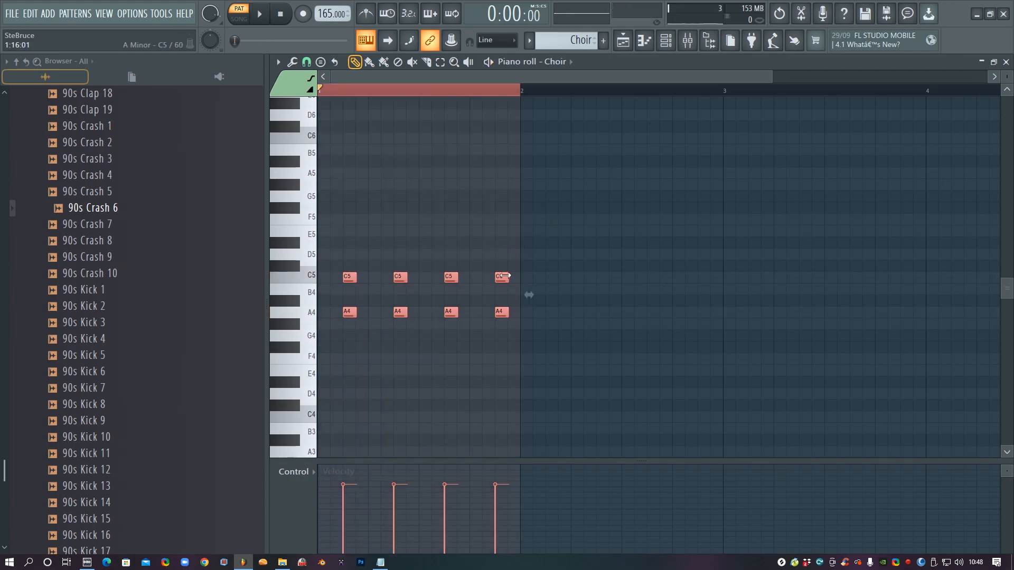
{"action": "key", "text": "space"}
Set the Fruity Delay Bank mix level on the Choir's Voice mixer track to 55% and listen to the result.
{"action": "key", "text": "F5"}
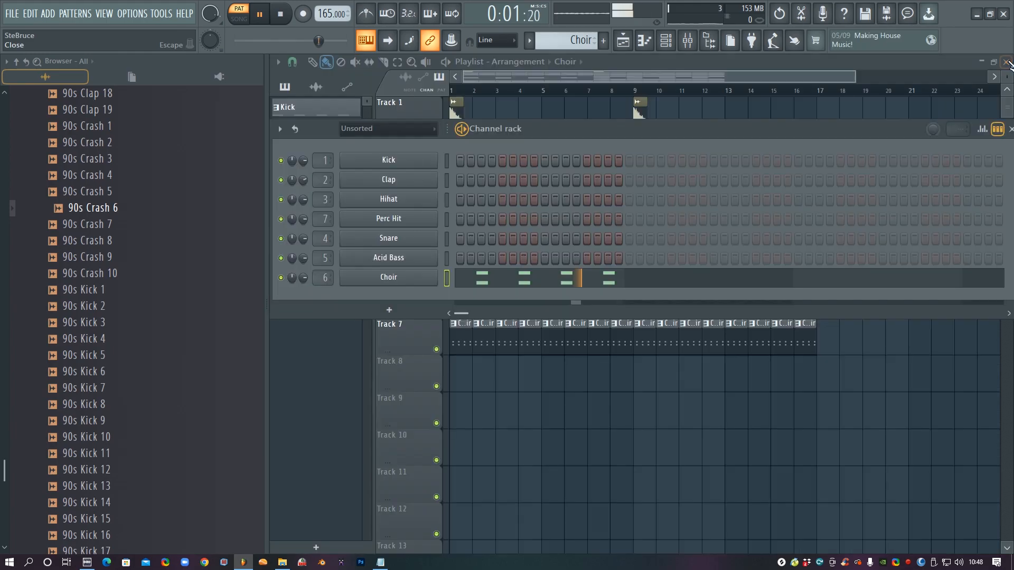
{"action": "left_click", "coordinate": [407, 287]}
{"action": "left_click", "coordinate": [687, 40]}
{"action": "key", "text": "space"}
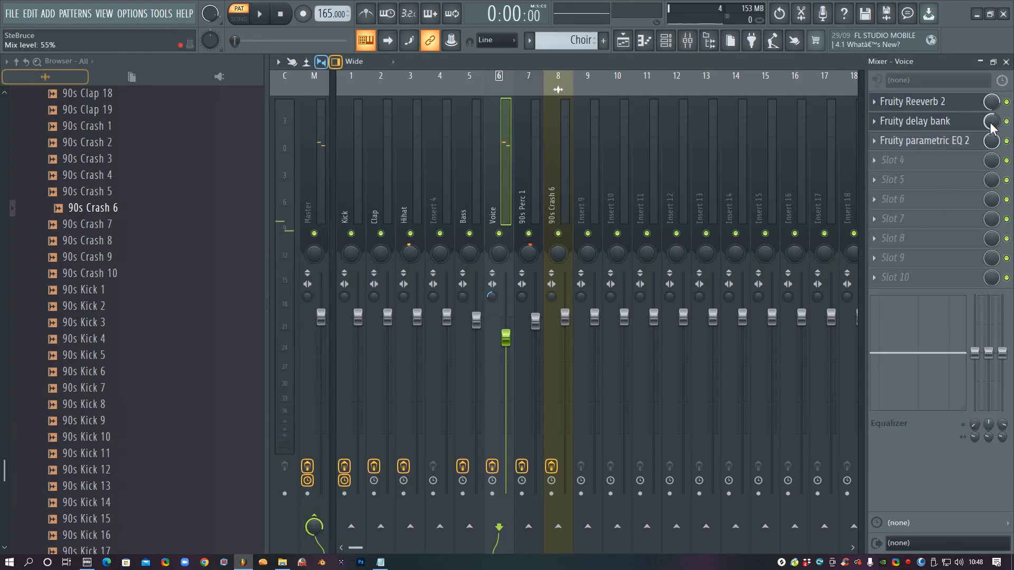
{"action": "key", "text": "space"}
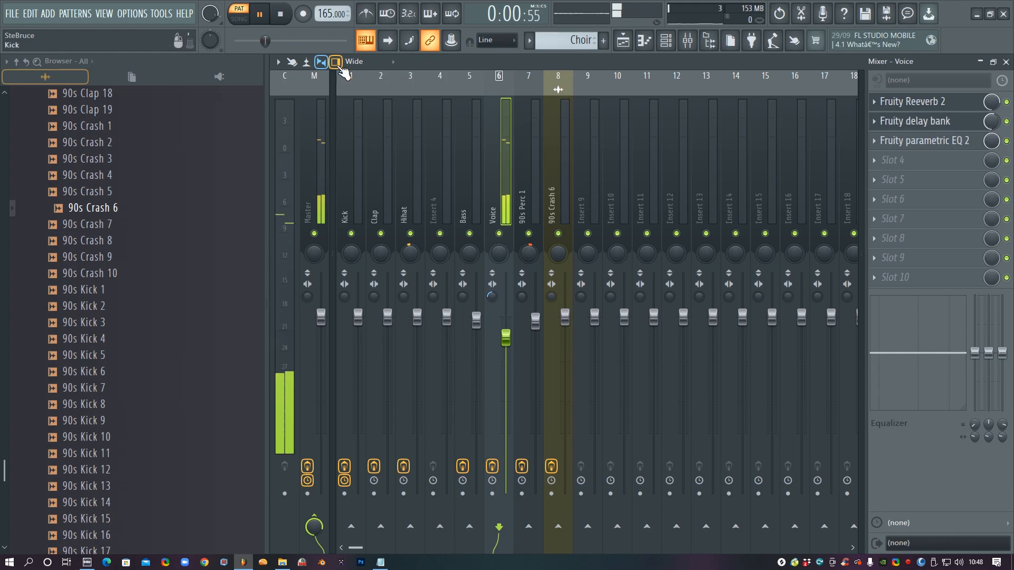
Play the full arrangement in song mode through bar 16 to check the updated mix, then stop playback.
{"action": "left_click", "coordinate": [239, 19]}
{"action": "key", "text": "F5"}
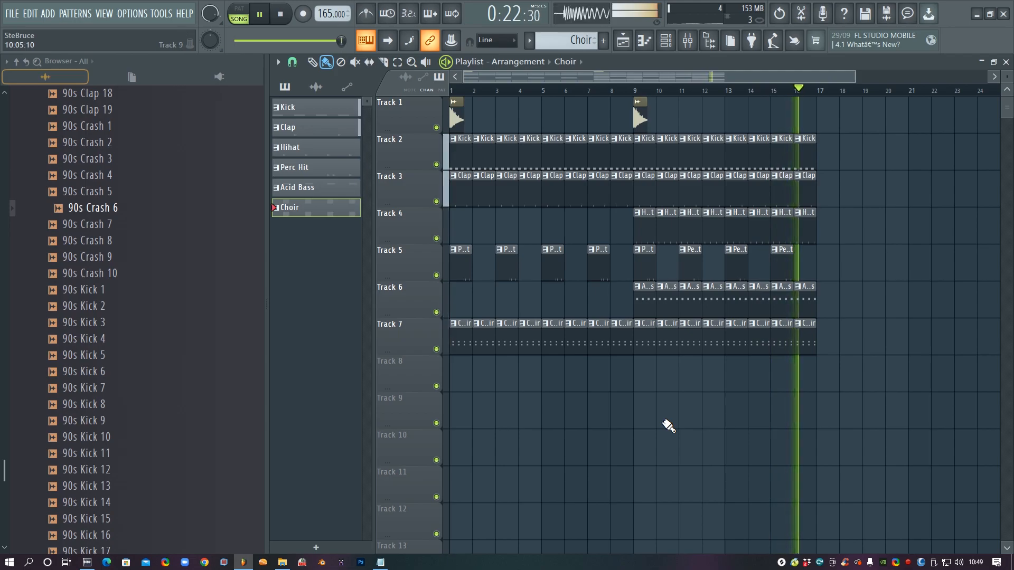
{"action": "key", "text": "space"}
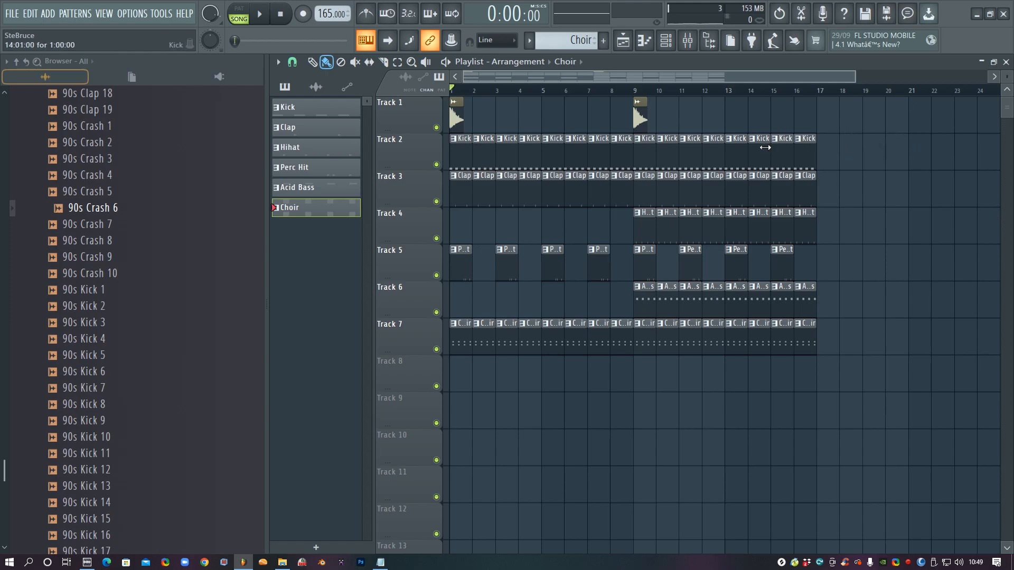
{"action": "scroll", "coordinate": [764, 149], "scroll_direction": "down", "scroll_amount": 3}
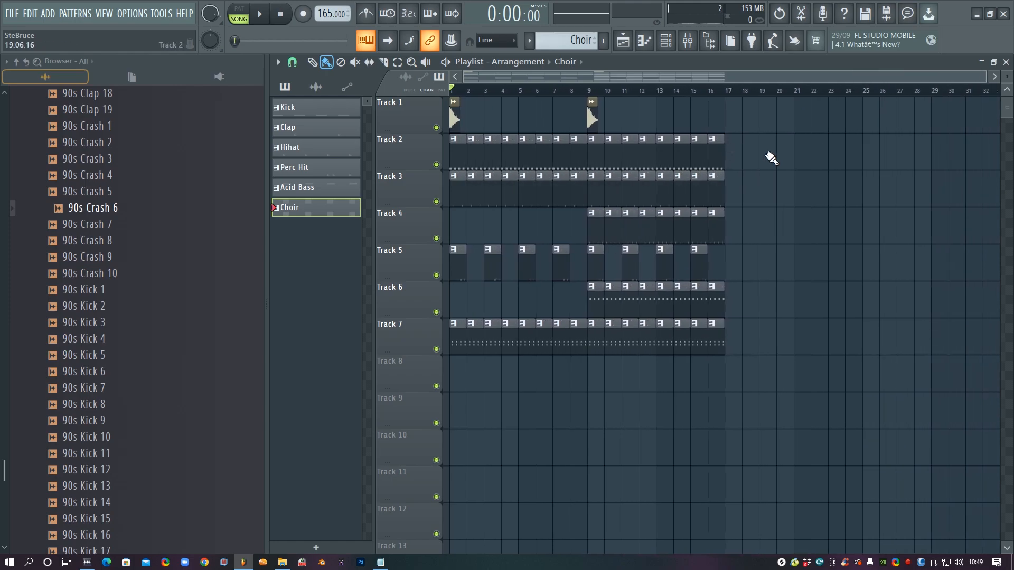